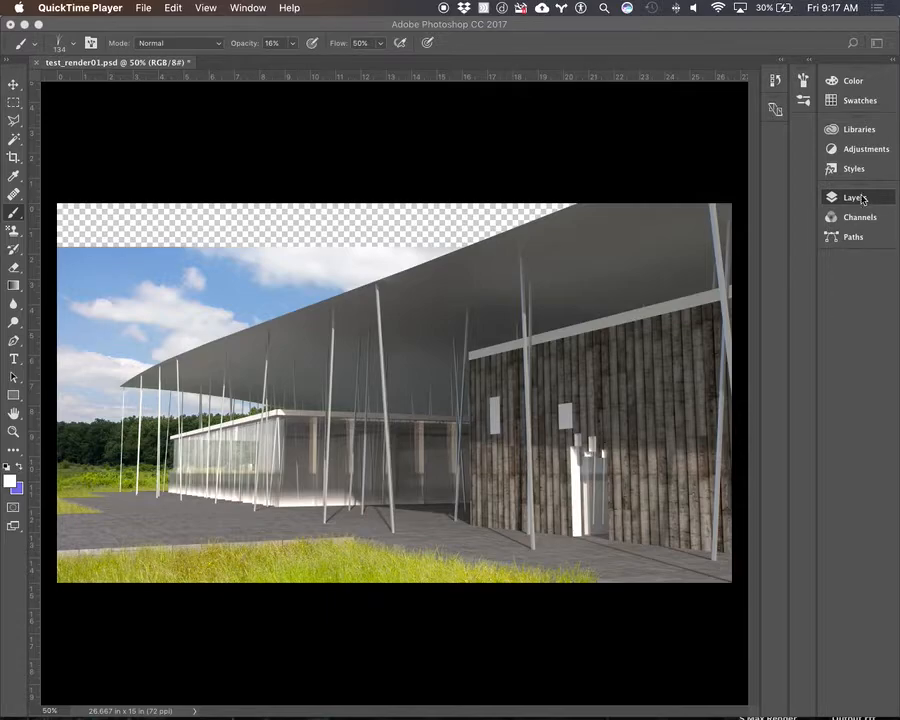
- Create a new layer above BackWorking and name it People
click(851, 199)
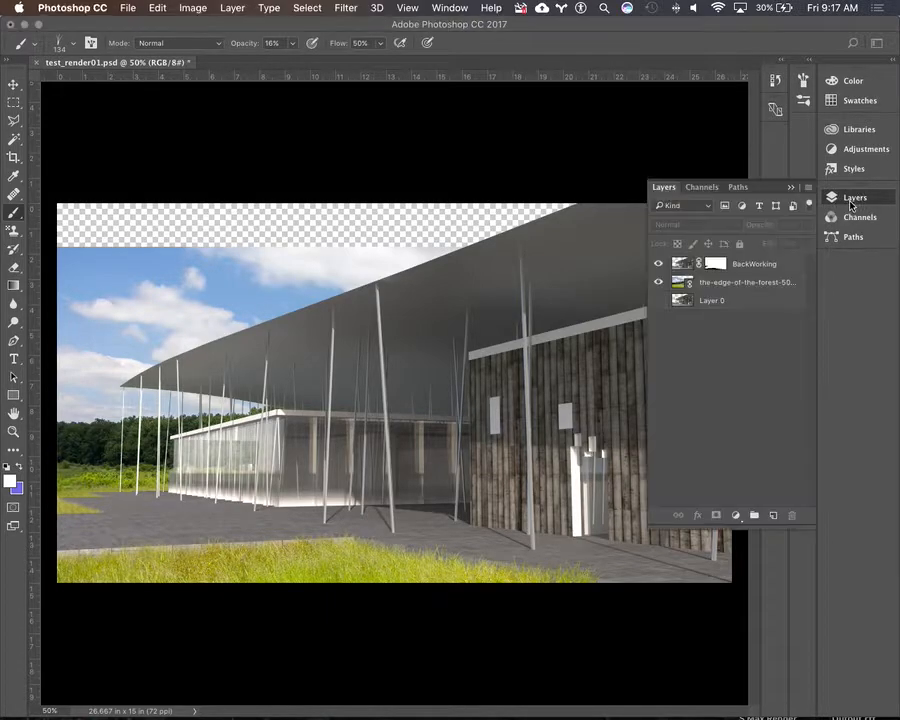
click(773, 266)
key(Return)
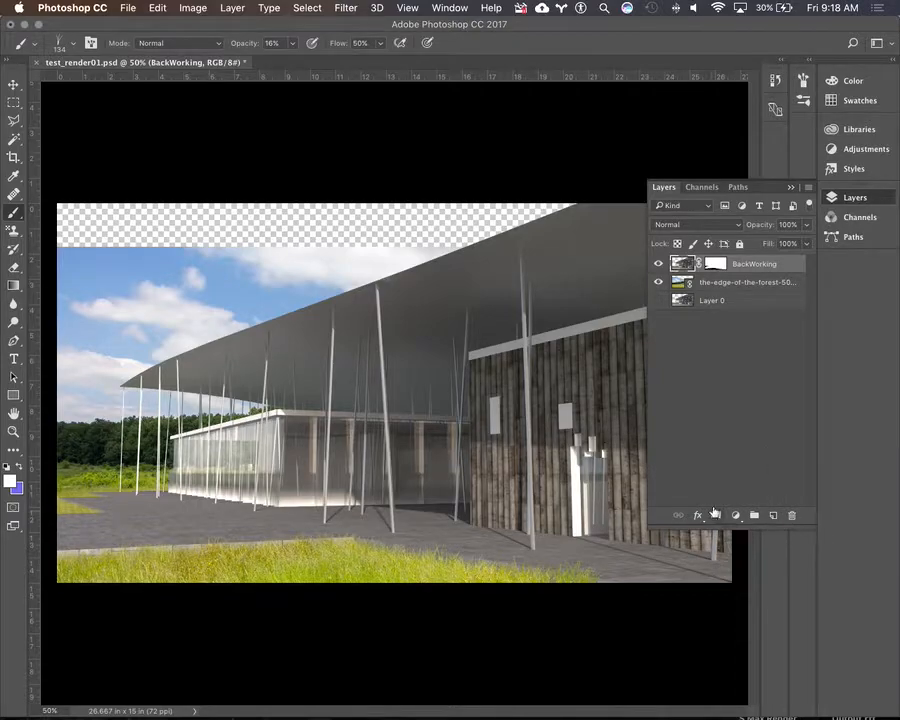
click(773, 516)
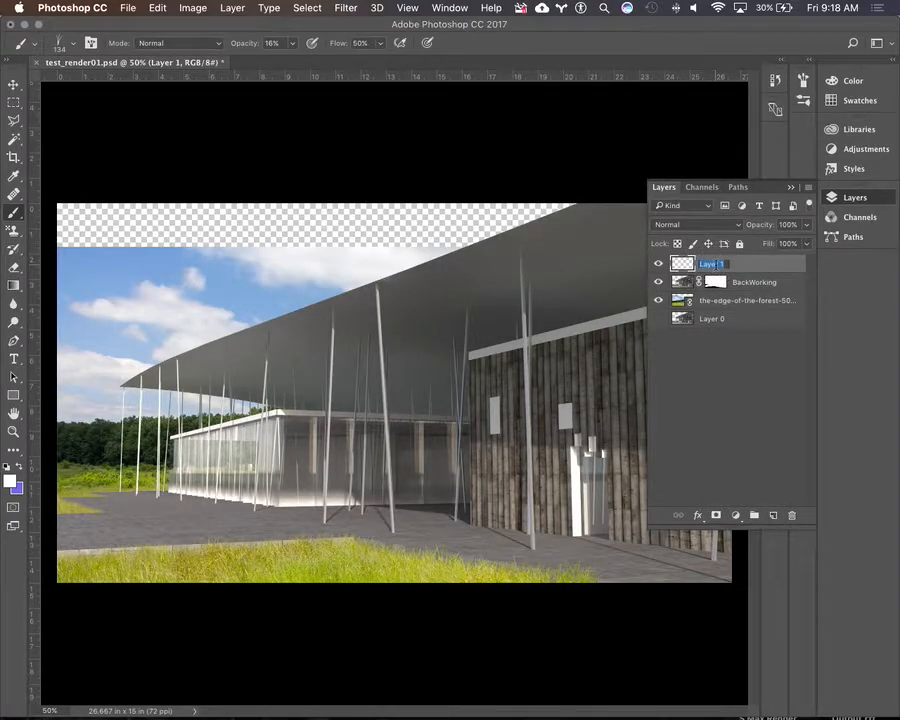
text(Plople)
key(Return)
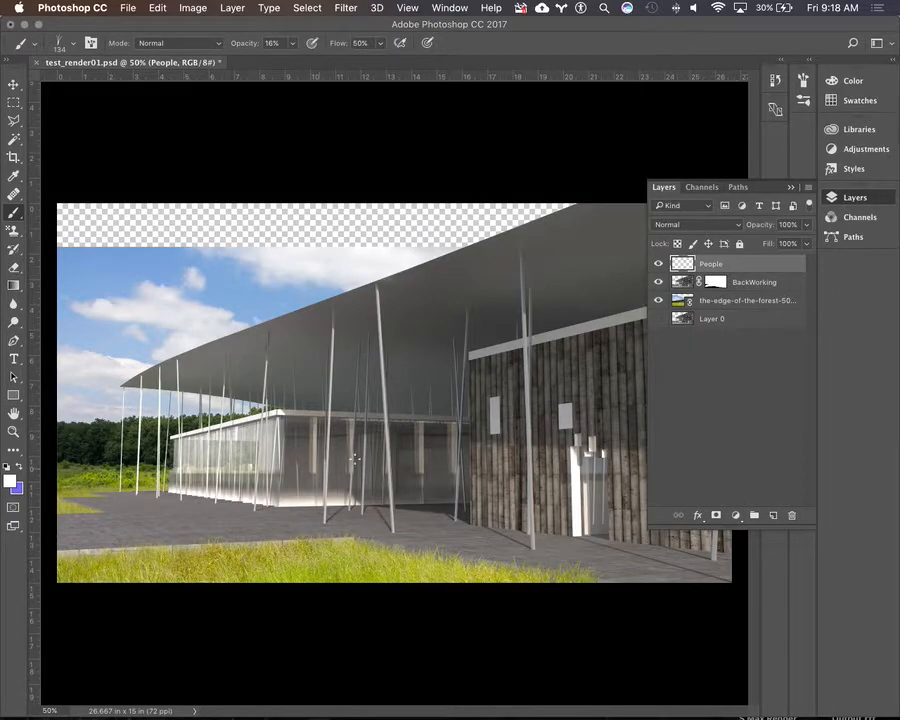
- Place the "person with backpack" image from the Textures folder as a linked smart object
click(128, 8)
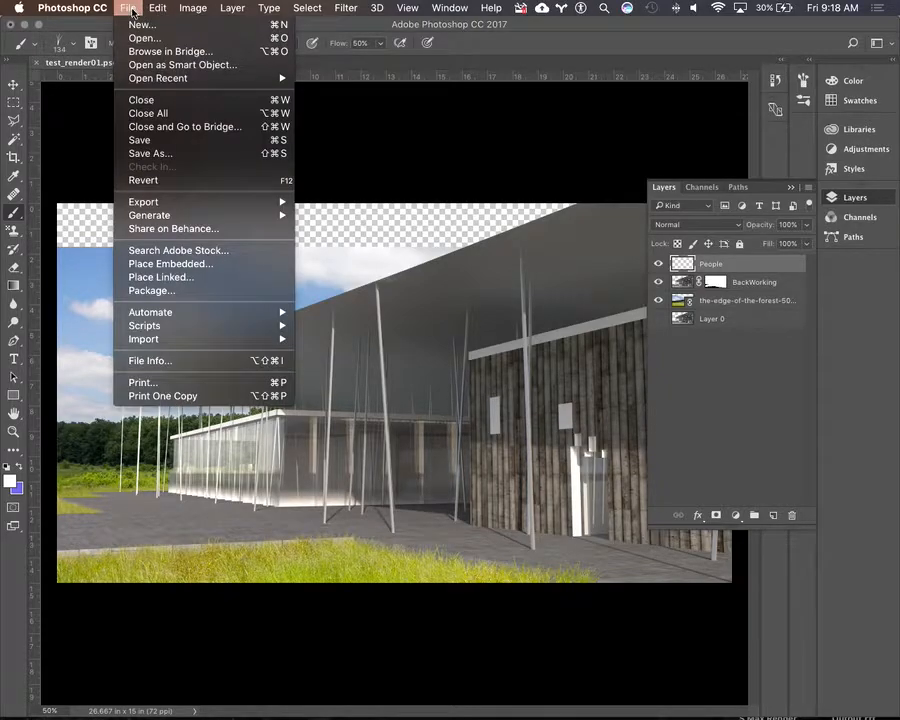
click(211, 276)
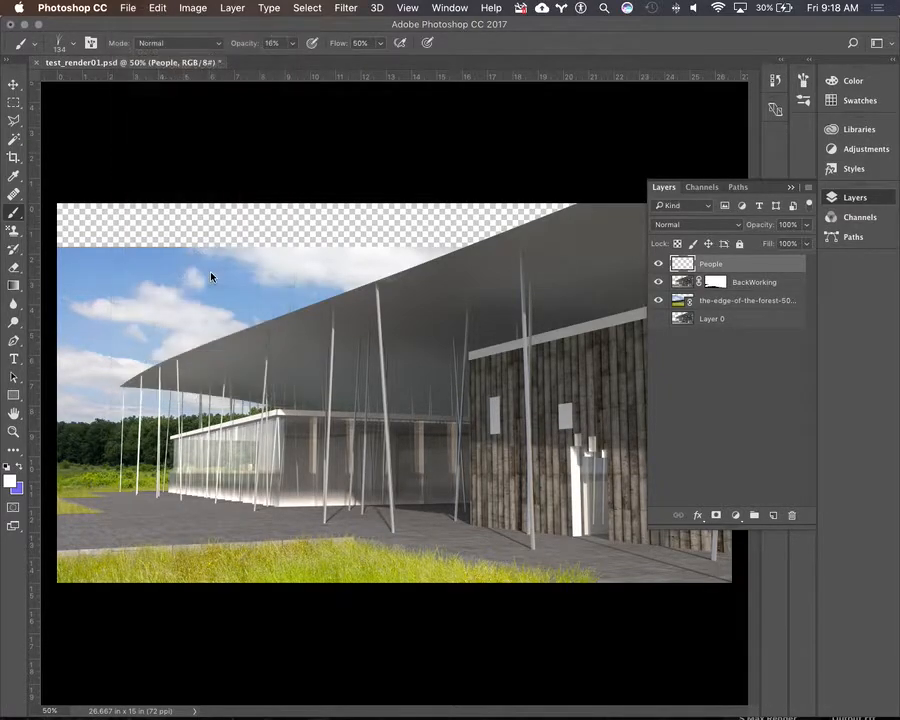
click(454, 230)
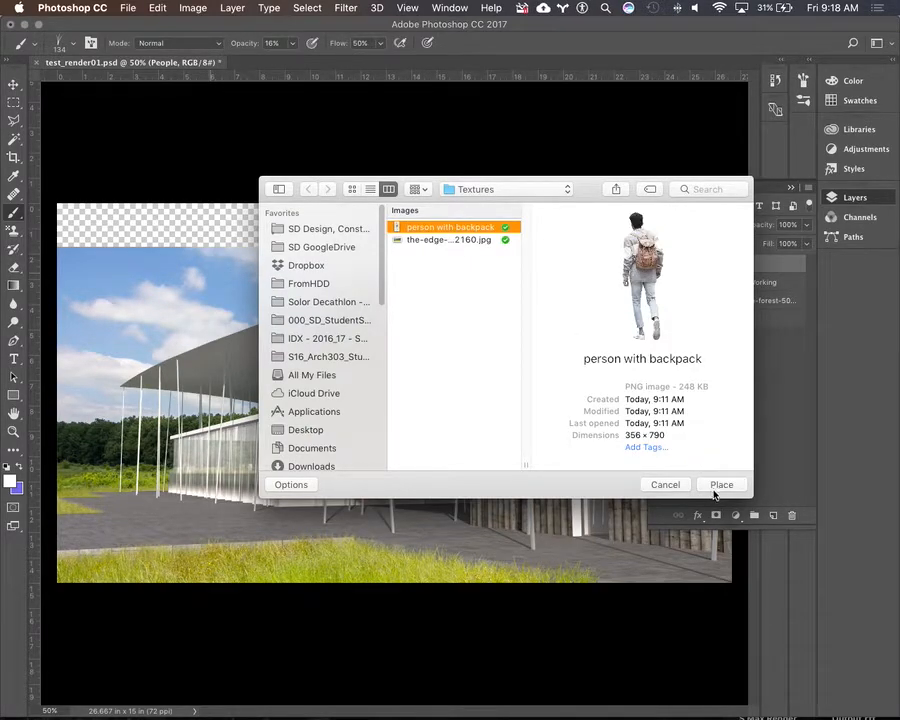
click(718, 486)
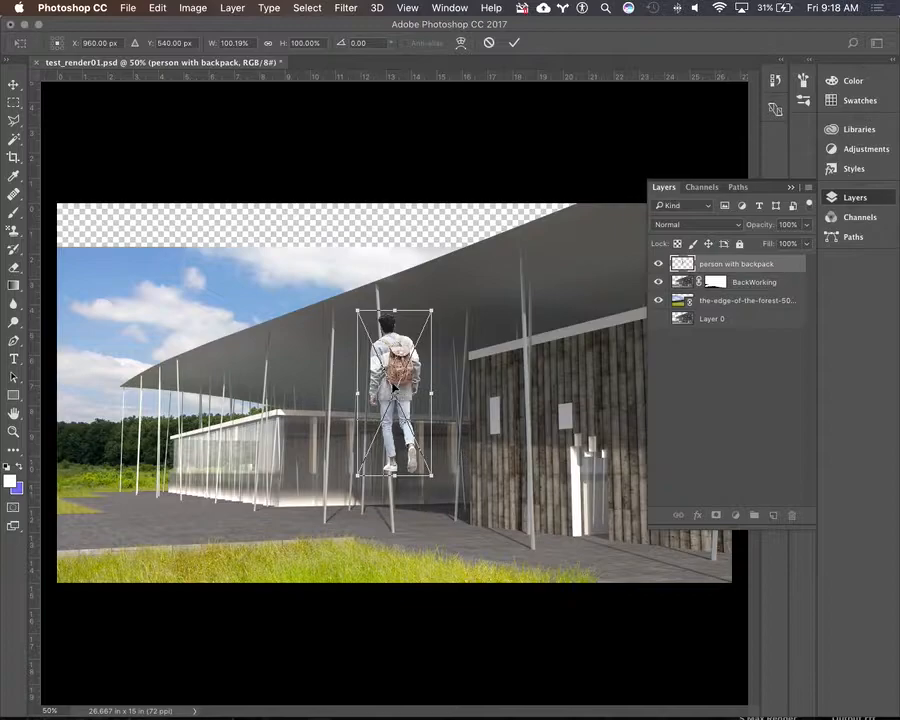
- Enlarge the placed person to about 195% and position the figure on the paving near the image's left edge, at about X 377, Y 488 px
drag(402, 374, 197, 431)
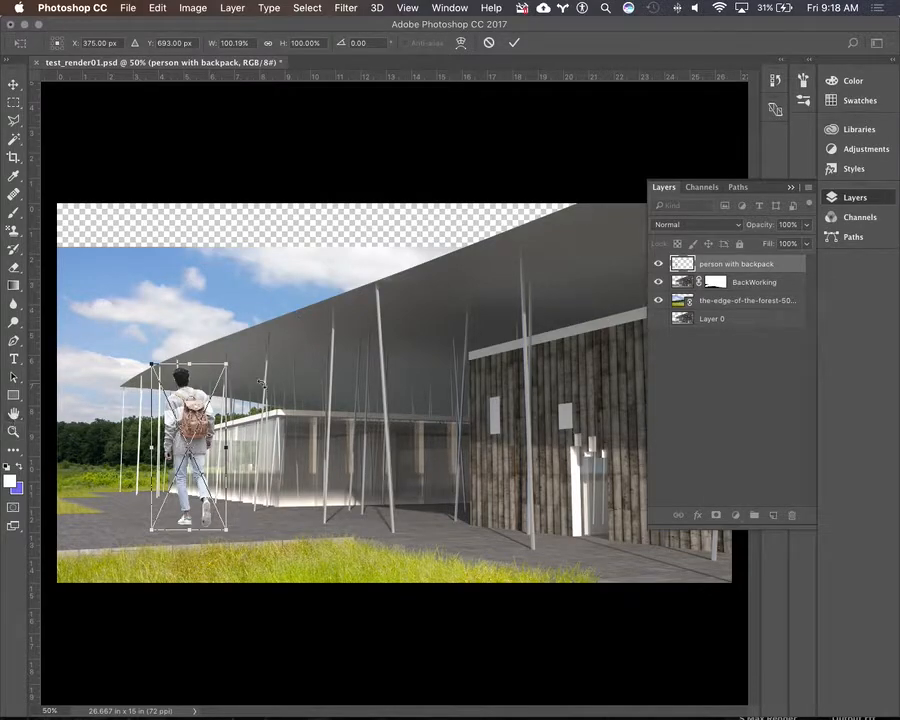
drag(228, 363, 352, 229)
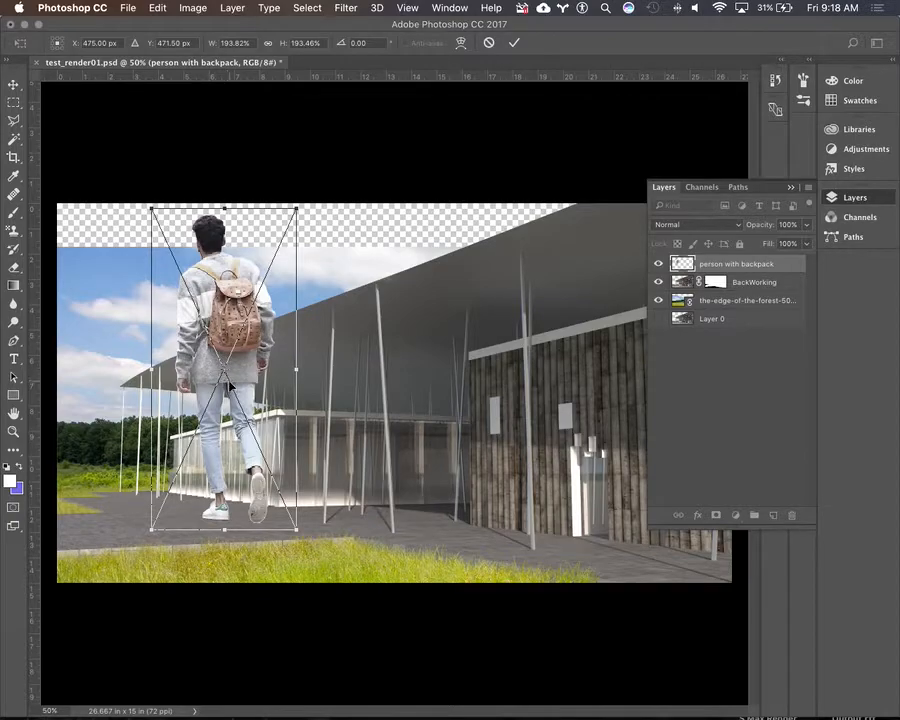
drag(226, 373, 184, 375)
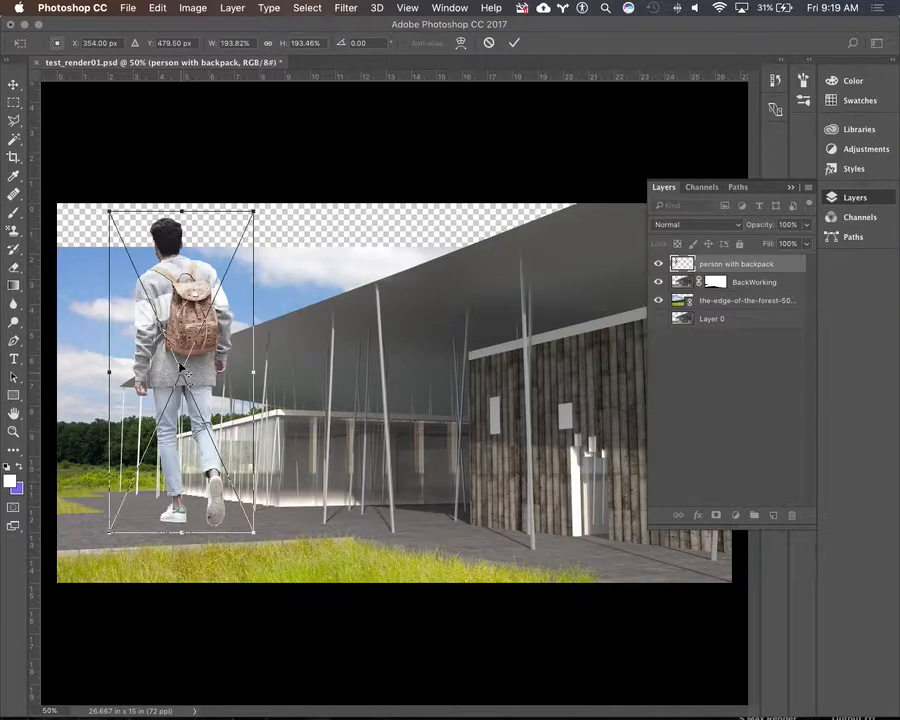
mouse_move(209, 297)
mouse_down()
mouse_move(223, 301)
mouse_move(203, 303)
mouse_up()
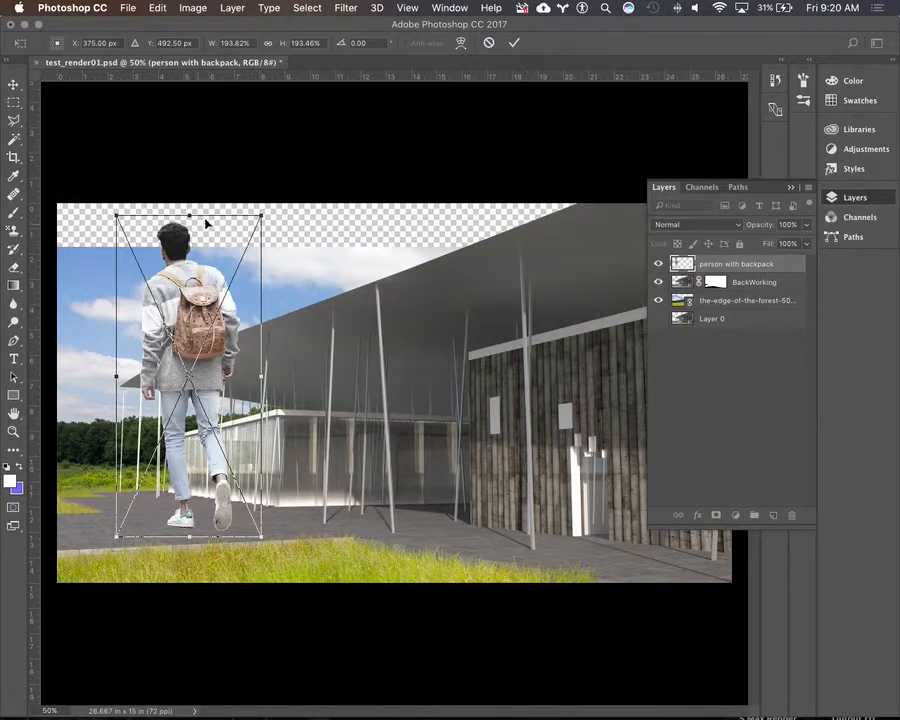
mouse_move(262, 215)
mouse_down()
mouse_move(269, 208)
mouse_move(262, 212)
mouse_up()
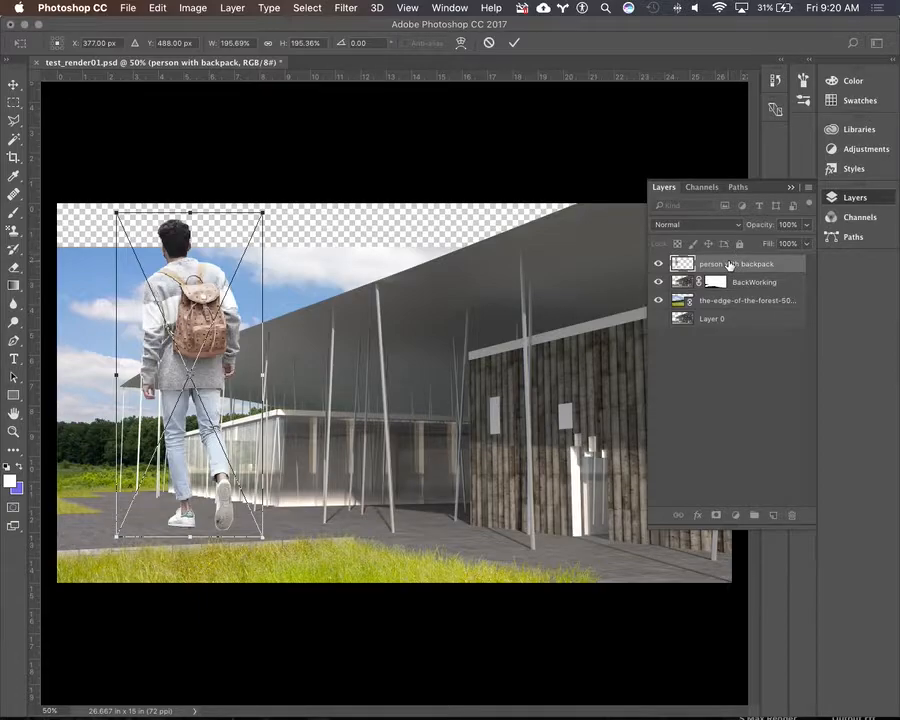
key(Return)
key(b)
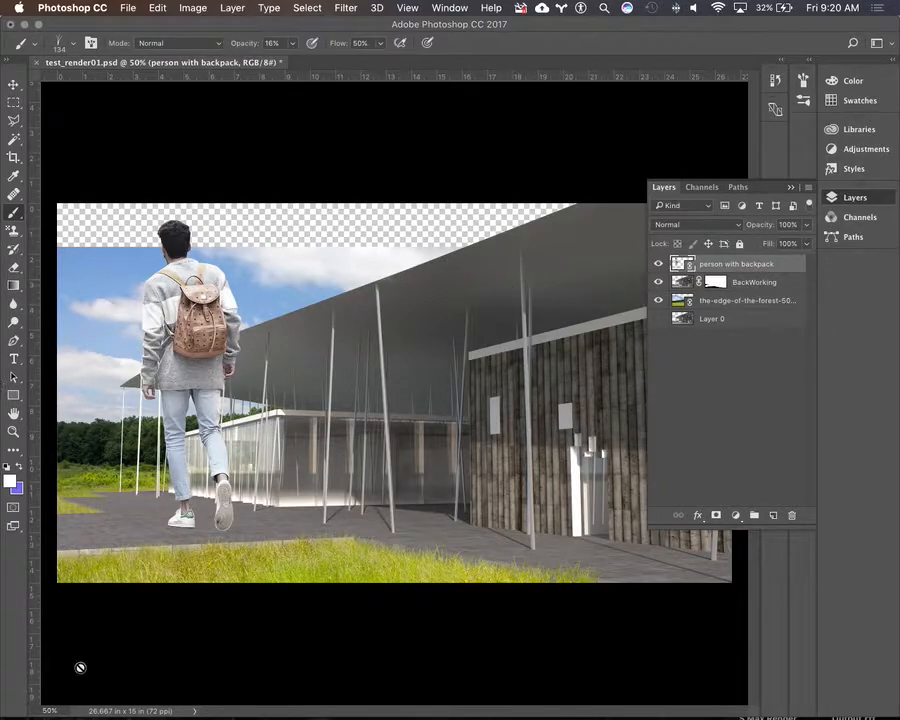
- Create a layer group named "Backpack Person" and put the person with backpack layer inside it
click(754, 516)
double_click(712, 263)
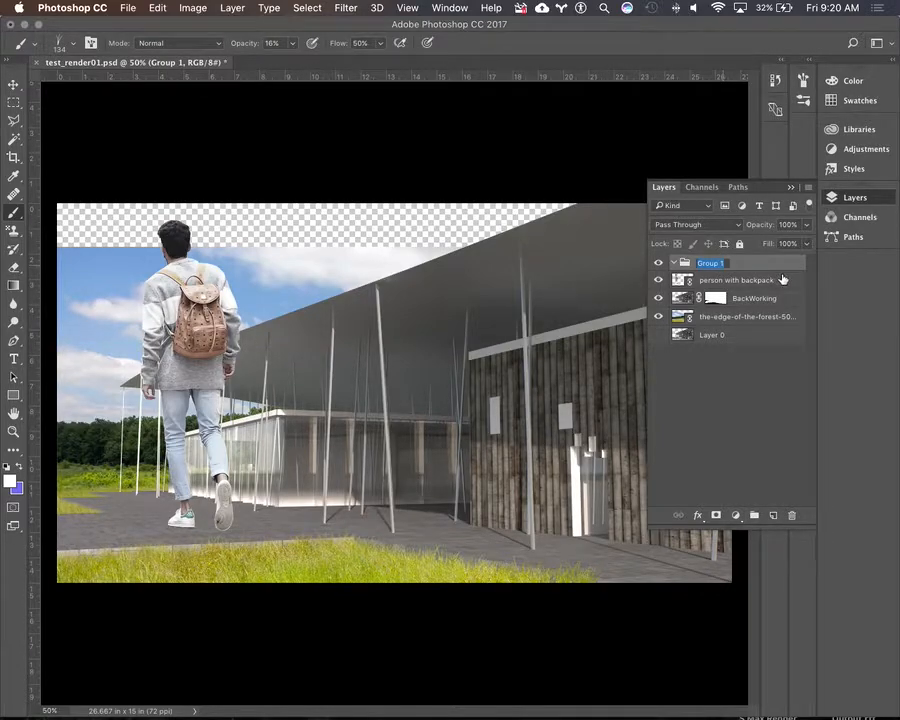
text(Backpack Person)
key(Return)
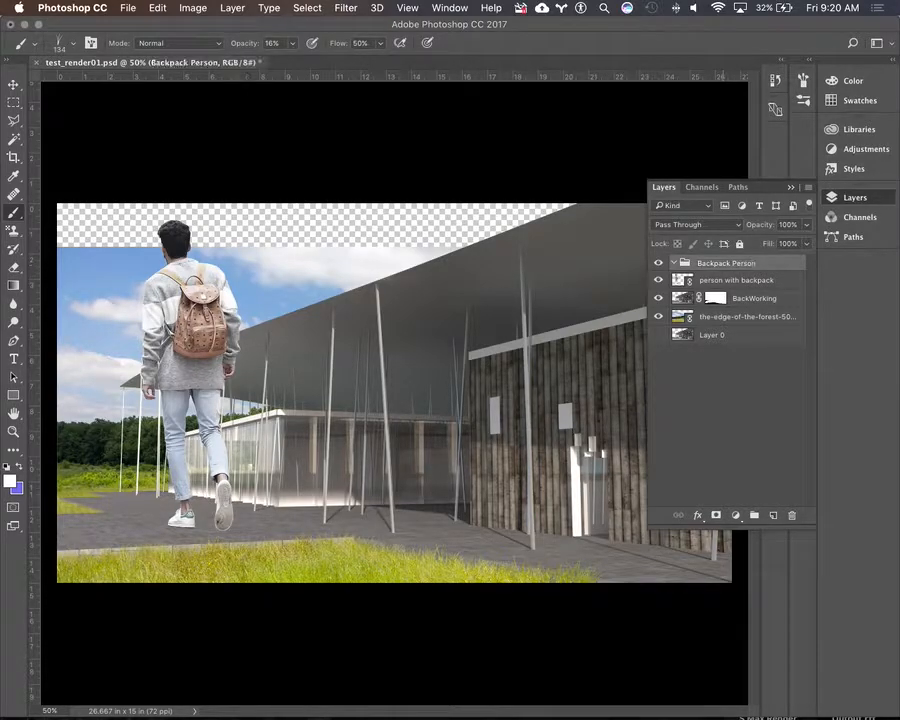
click(738, 283)
mouse_move(738, 283)
mouse_down()
mouse_move(736, 265)
mouse_move(744, 278)
mouse_up()
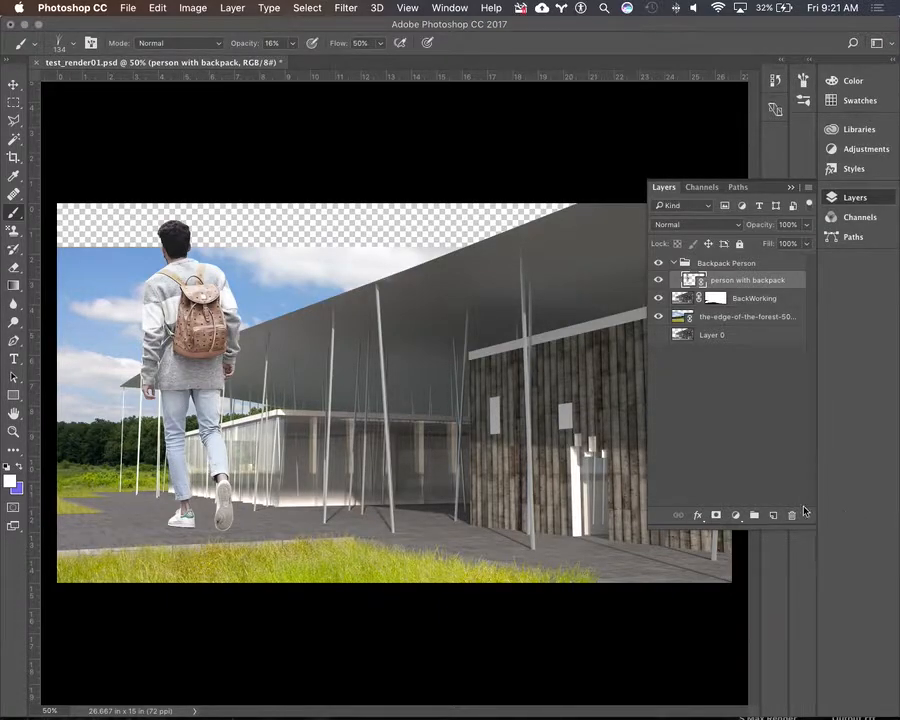
- Add an Exposure adjustment layer above the person with backpack layer and set its exposure to -0.63
click(736, 516)
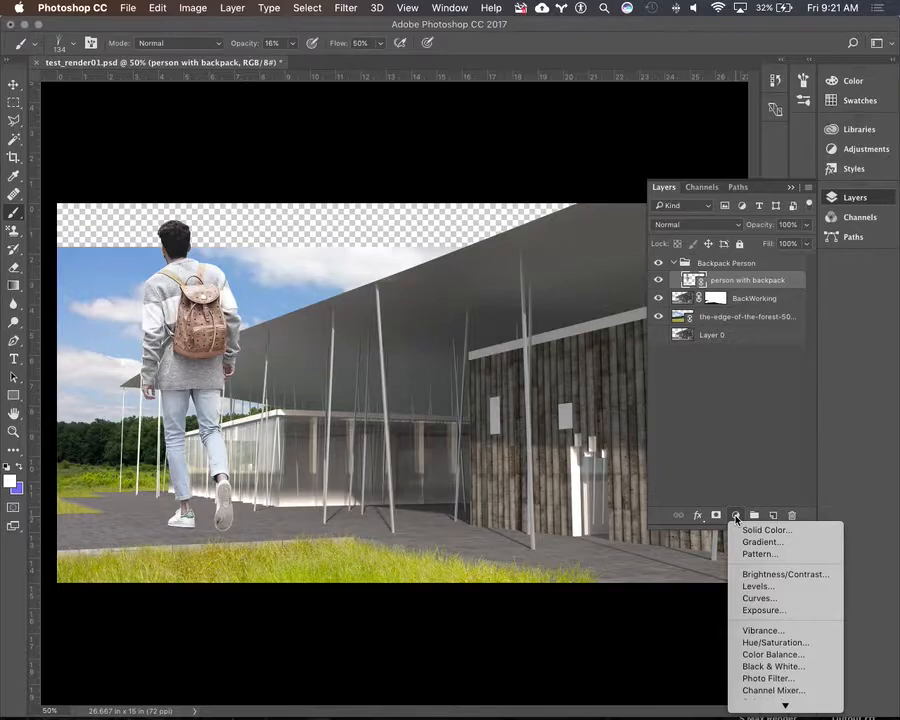
click(765, 611)
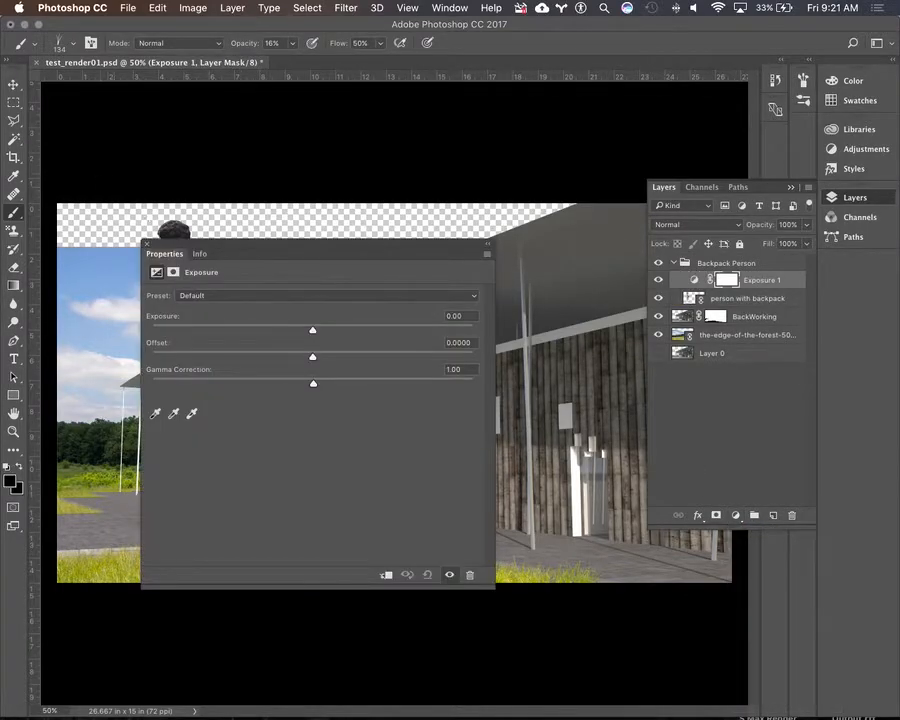
drag(234, 255, 511, 289)
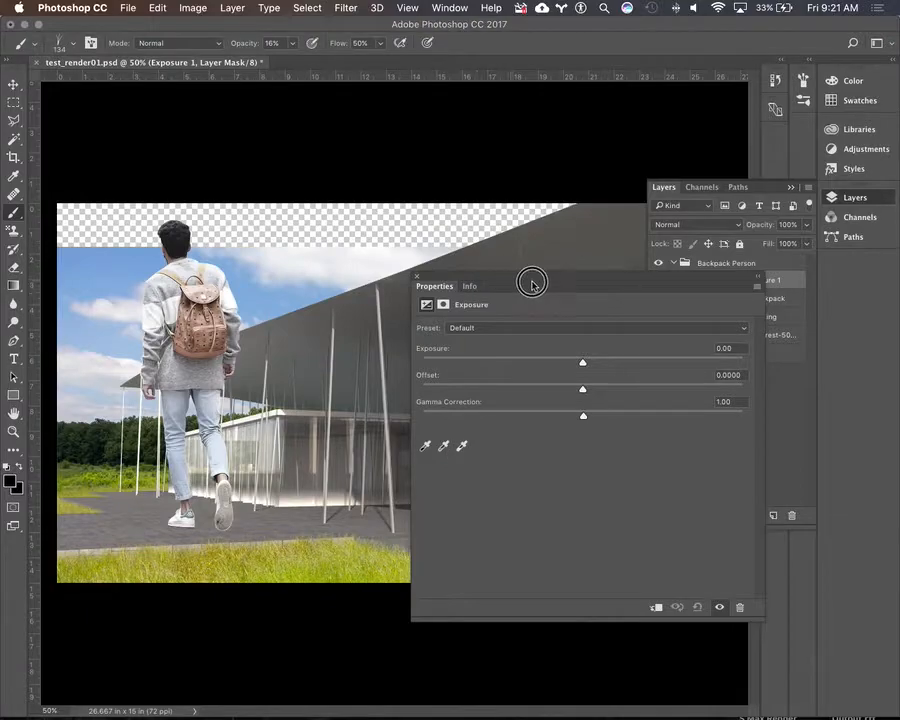
drag(514, 282, 593, 287)
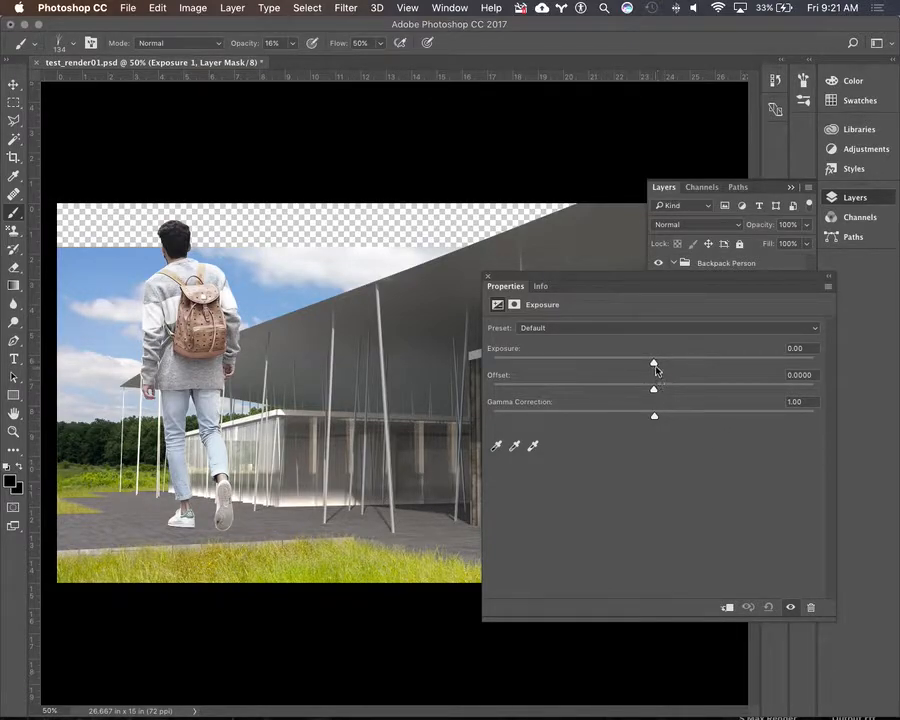
mouse_move(654, 366)
mouse_down()
mouse_move(631, 368)
mouse_move(638, 374)
mouse_up()
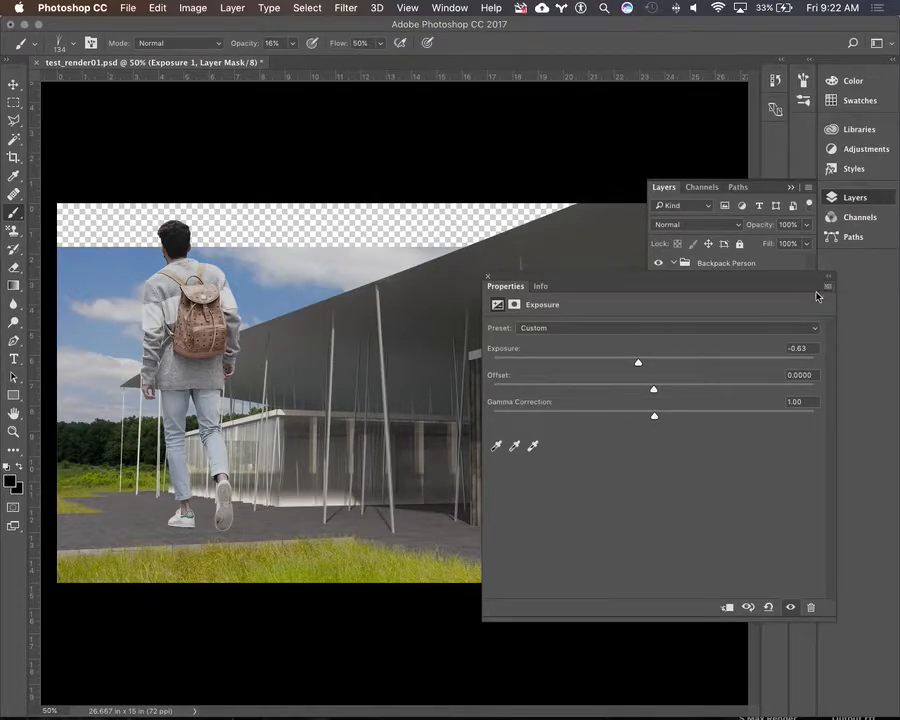
drag(746, 281, 767, 426)
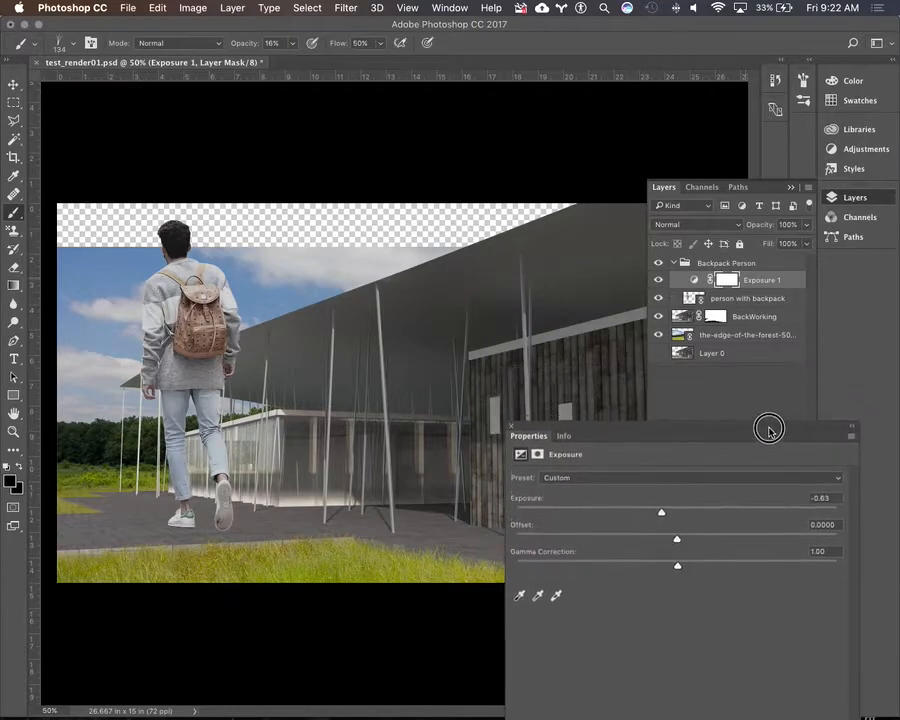
- Select the person's outline on the person with backpack layer by Magic Wand selecting the empty area around it and inverting the selection
click(728, 282)
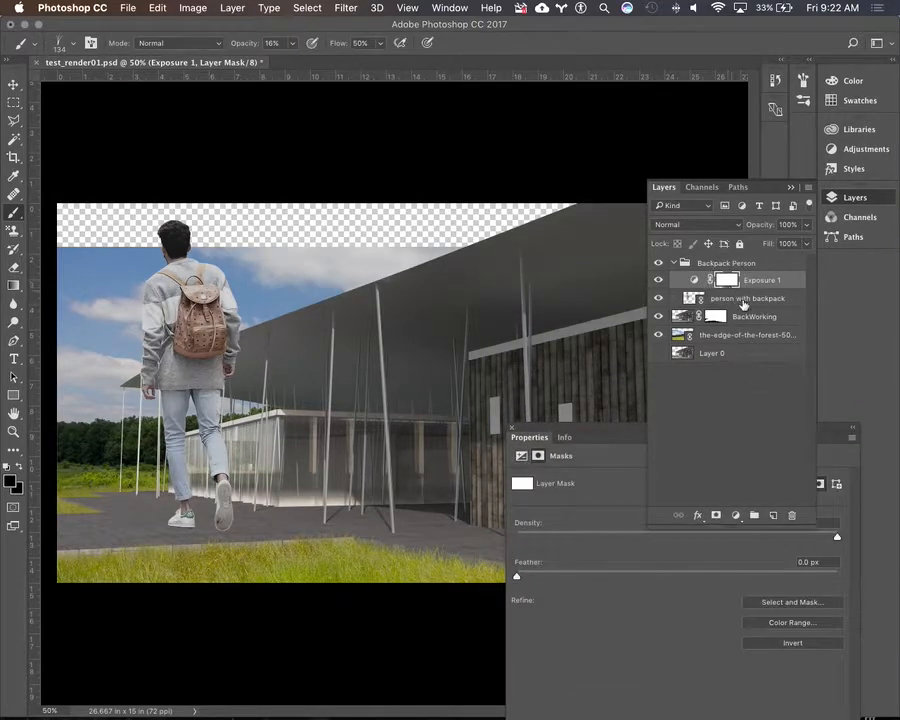
click(692, 300)
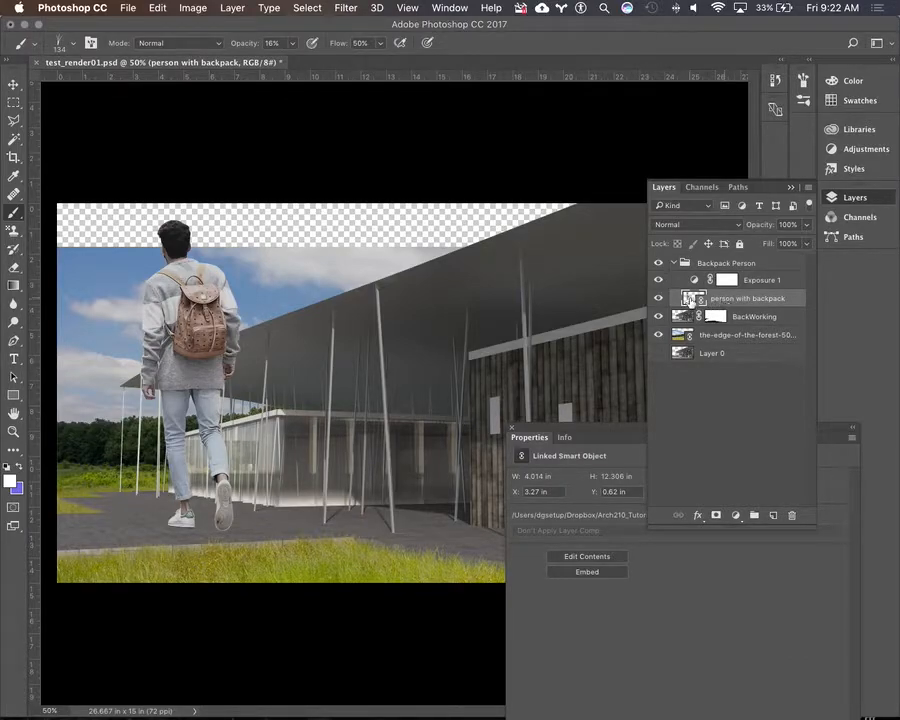
click(14, 139)
click(357, 243)
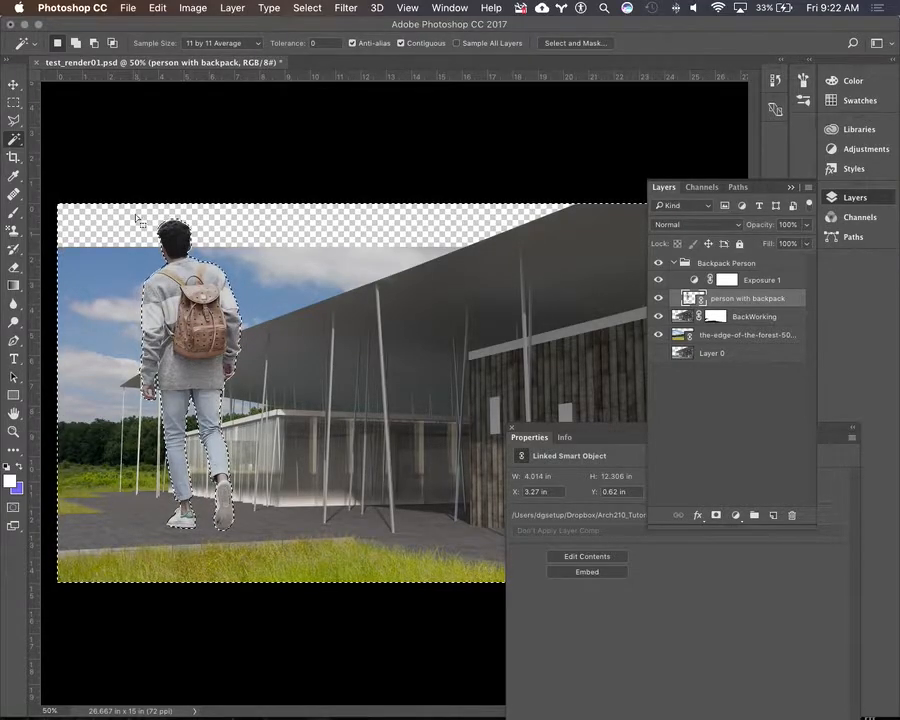
click(308, 8)
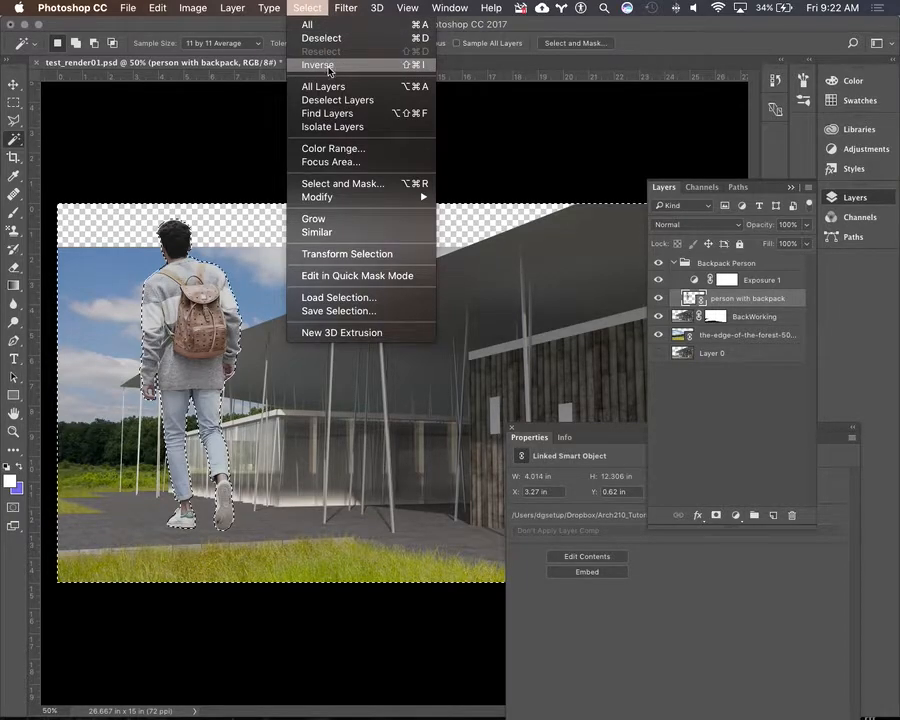
click(330, 67)
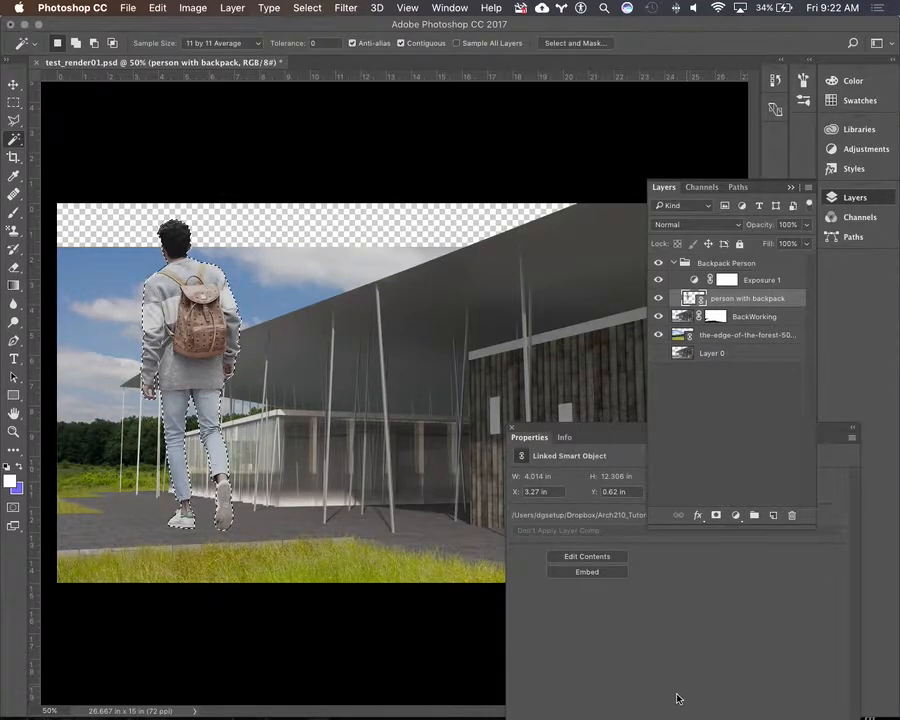
- Create a layer mask from the person selection and move it onto the Exposure 1 layer, replacing that layer's existing mask
click(716, 516)
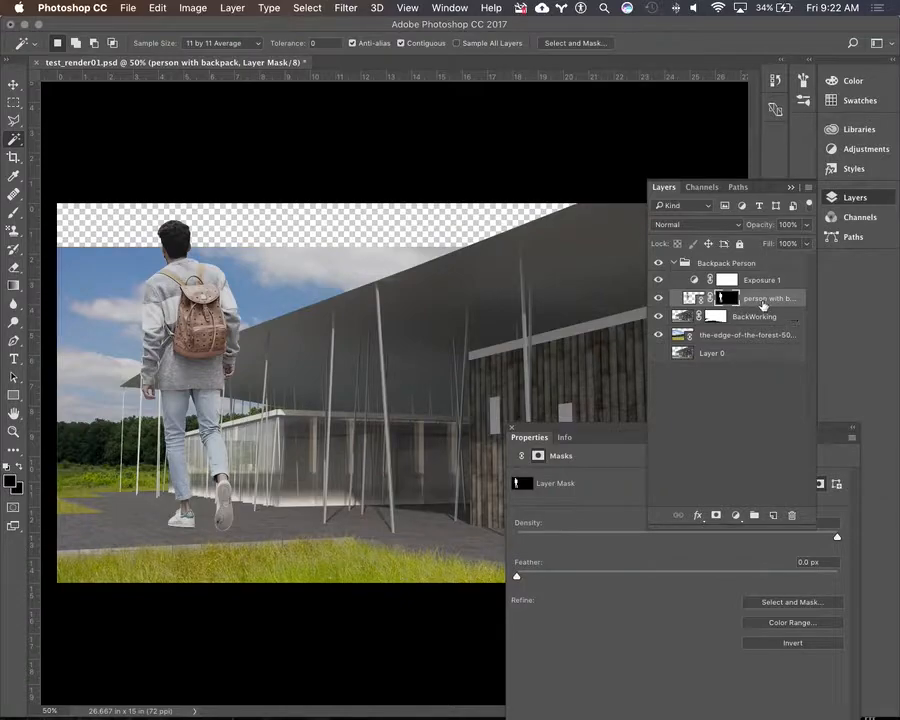
drag(728, 298, 729, 283)
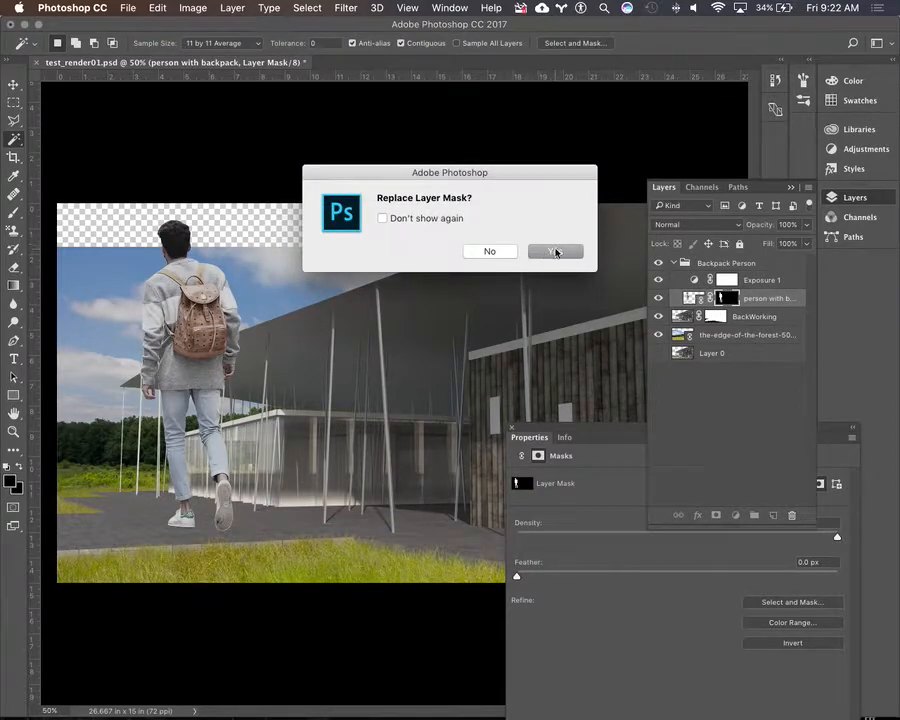
click(490, 252)
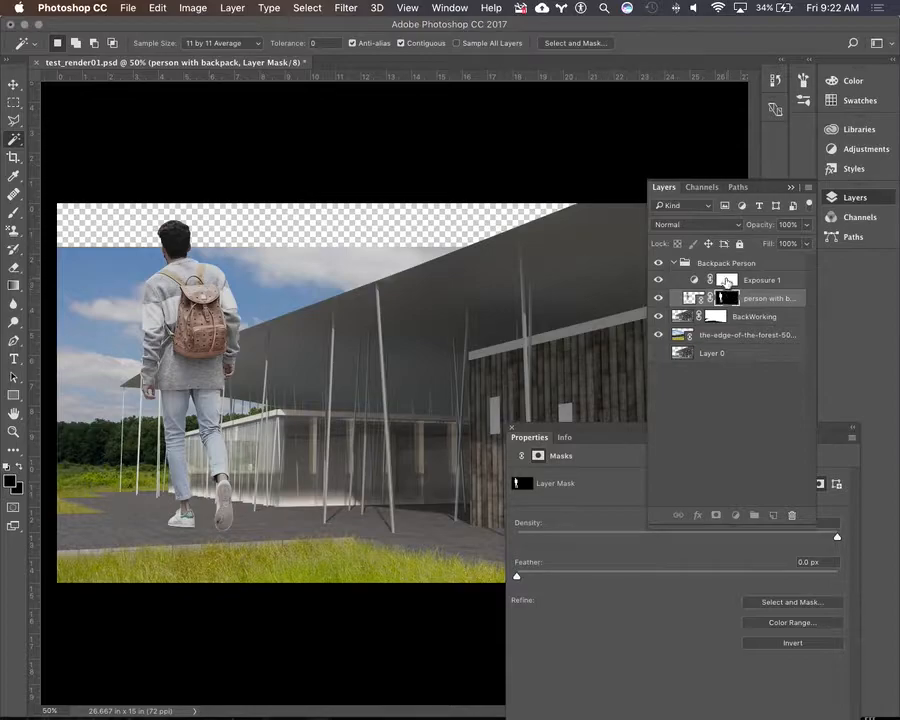
drag(729, 300, 730, 281)
click(556, 252)
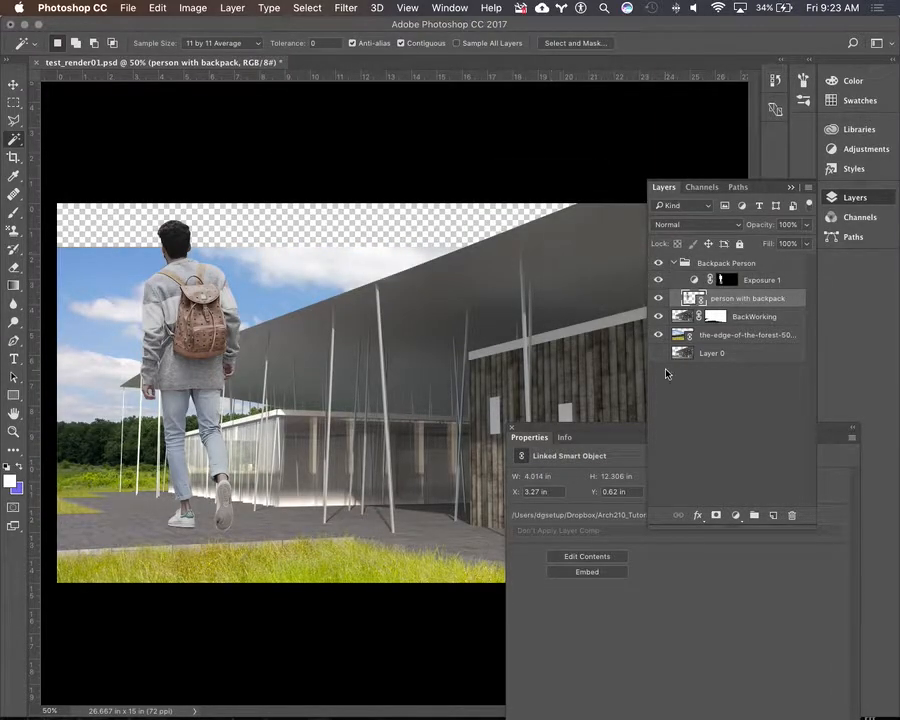
- Darken the backpack person further by lowering the exposure of the Exposure 1 adjustment to about -2.4
click(725, 280)
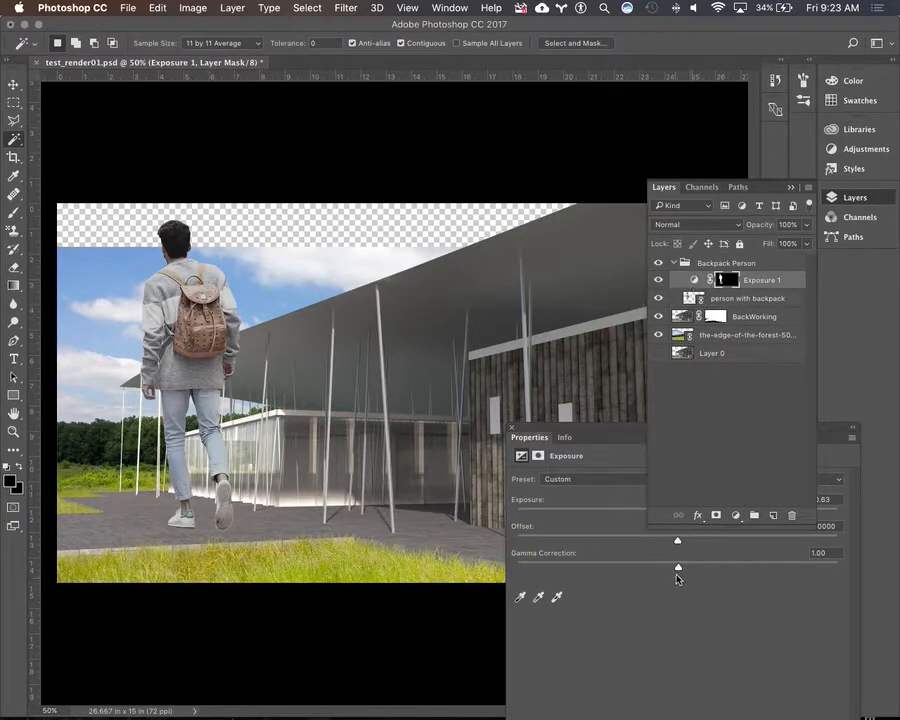
drag(594, 437, 515, 443)
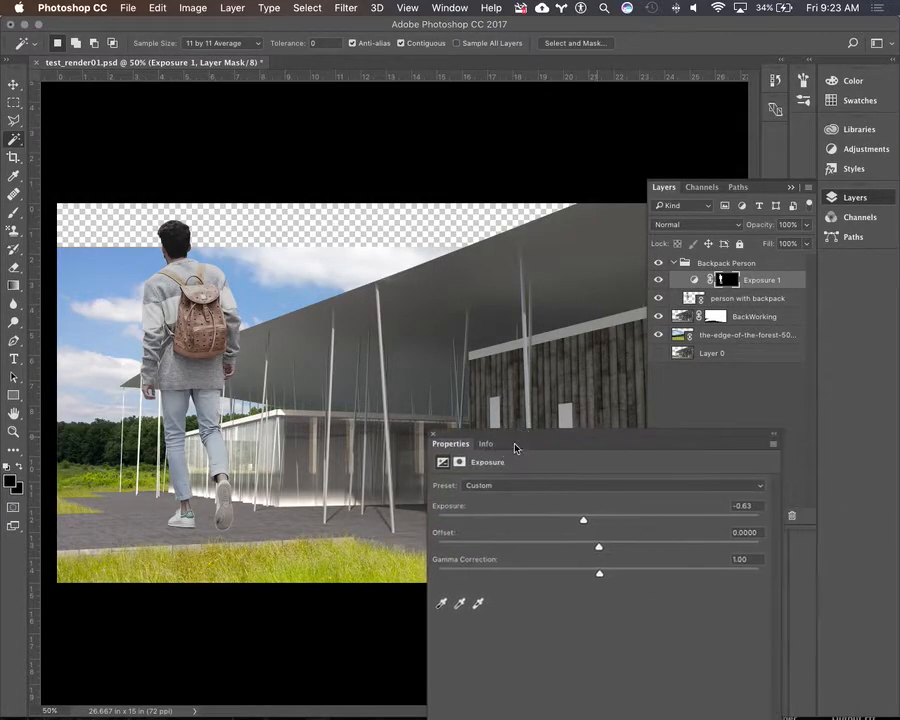
click(695, 283)
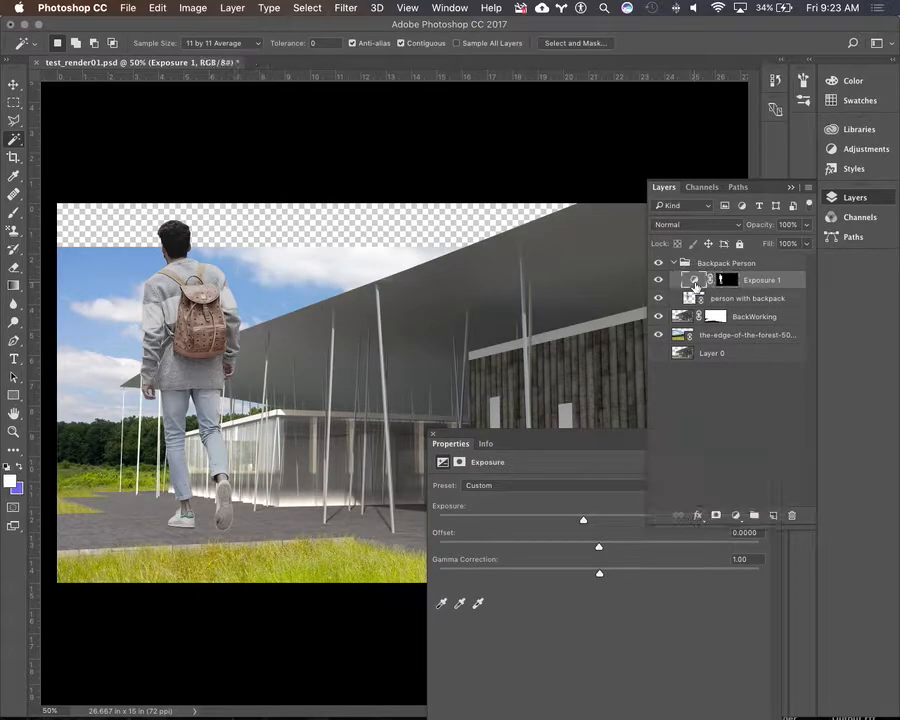
drag(588, 455, 510, 451)
drag(511, 527, 489, 524)
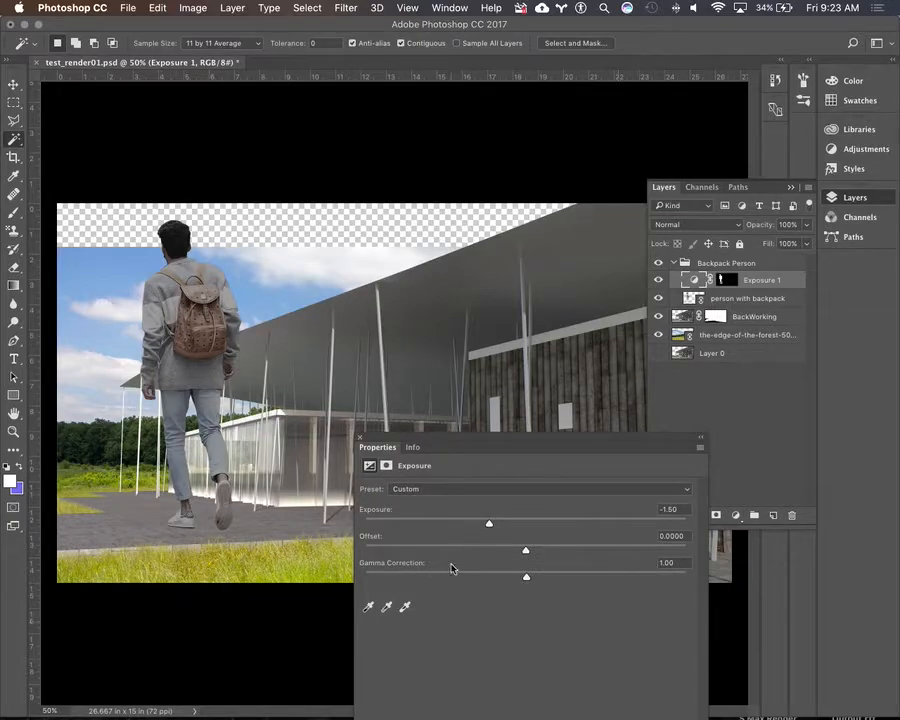
drag(489, 527, 468, 527)
drag(503, 447, 677, 427)
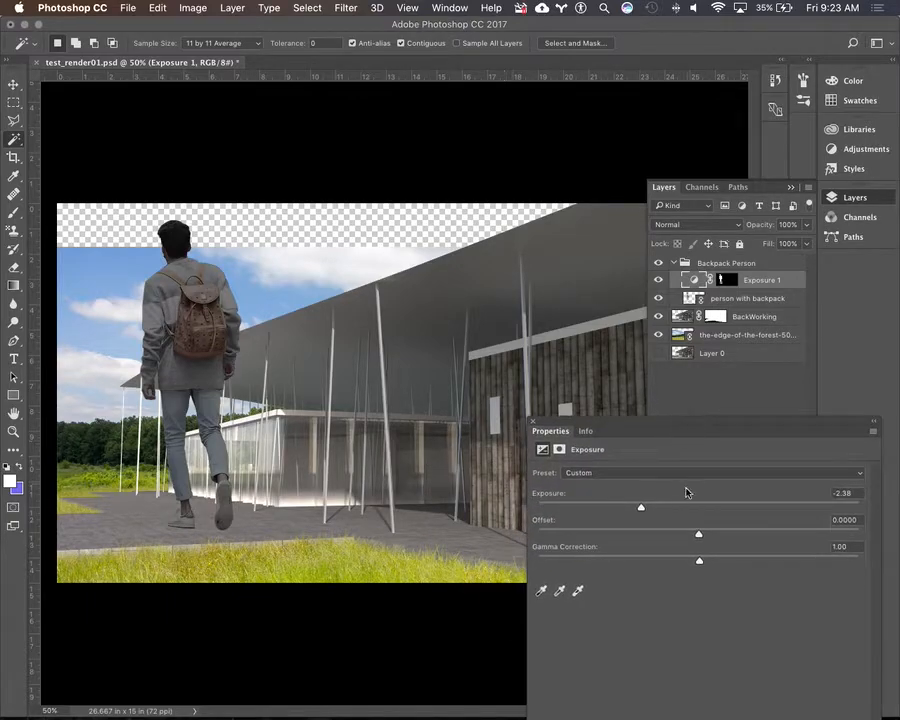
drag(641, 510, 639, 510)
click(531, 422)
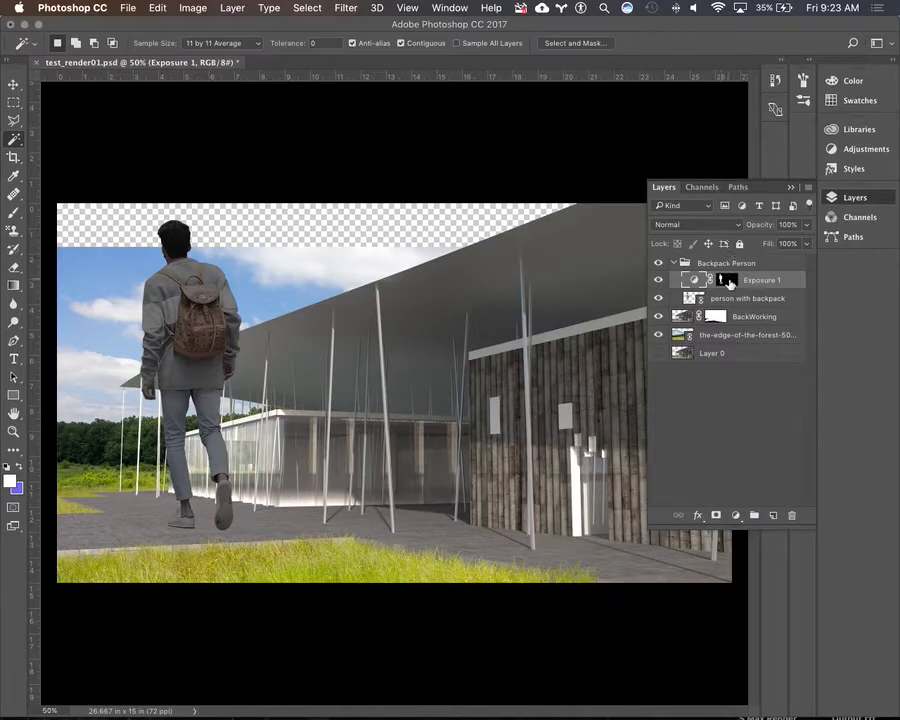
- Target the Exposure 1 layer mask and set up a Soft Round brush at 15% opacity with black
click(727, 281)
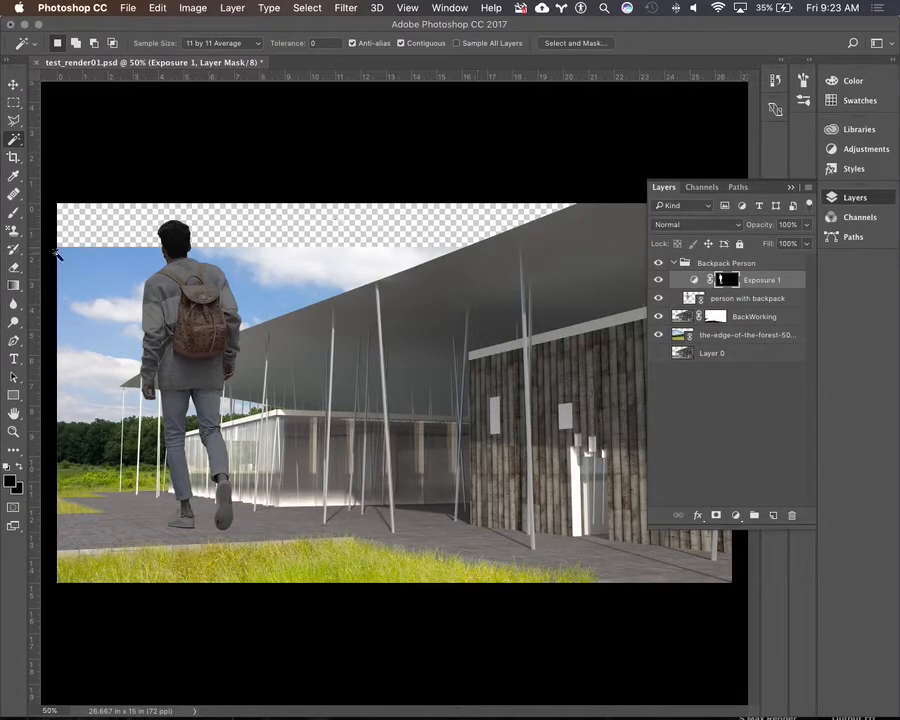
click(14, 212)
click(67, 49)
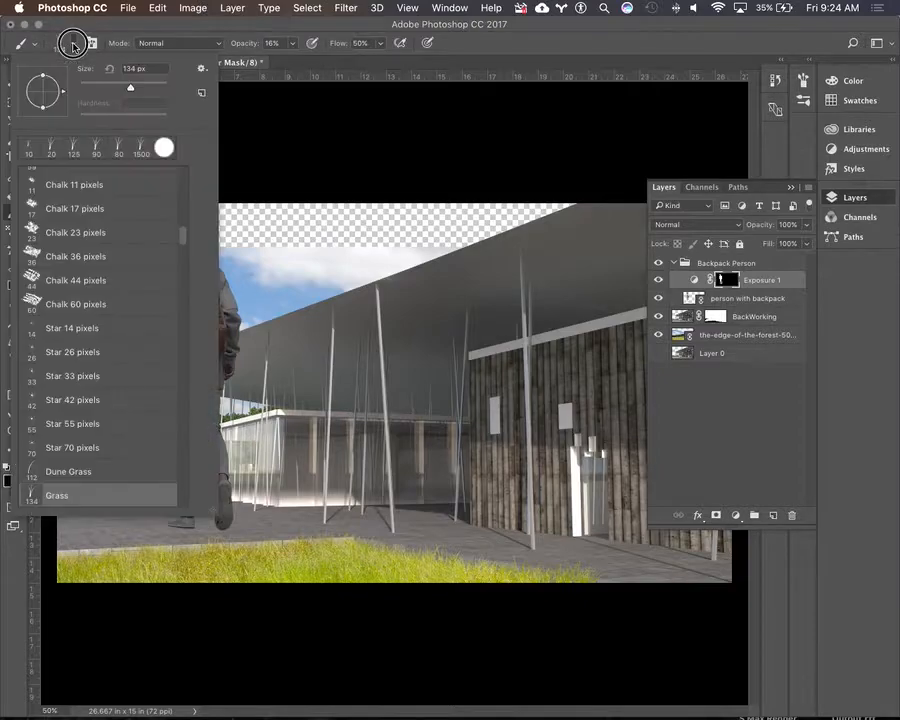
drag(183, 235, 183, 169)
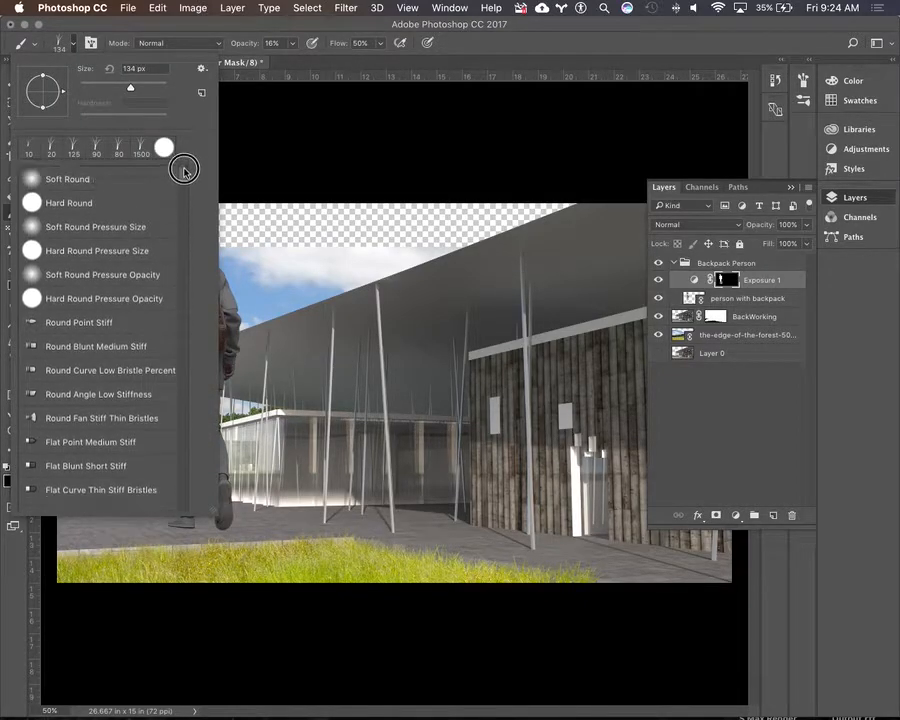
click(61, 181)
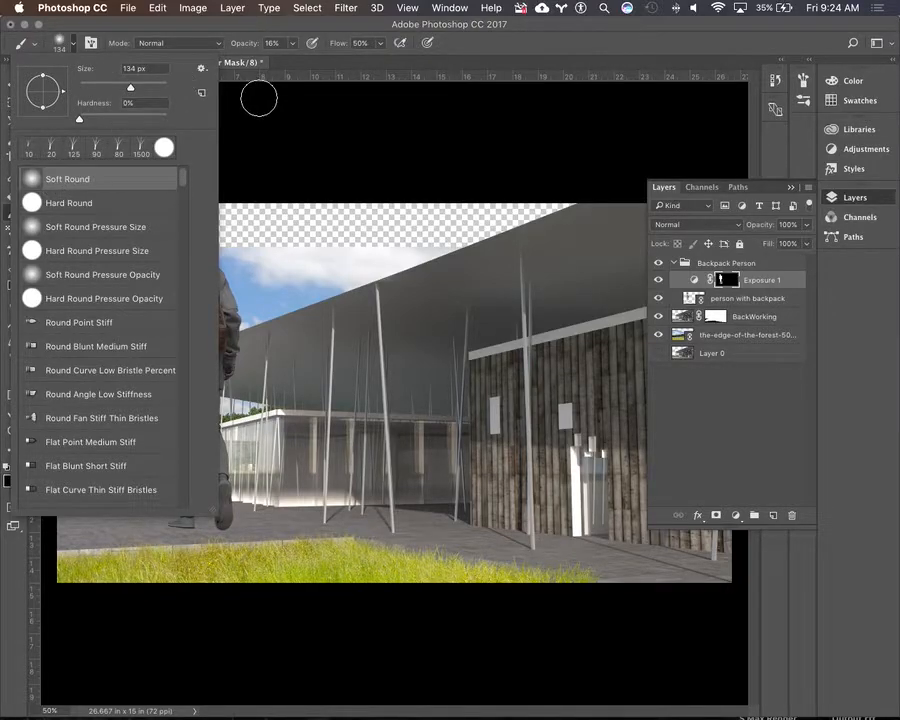
click(536, 47)
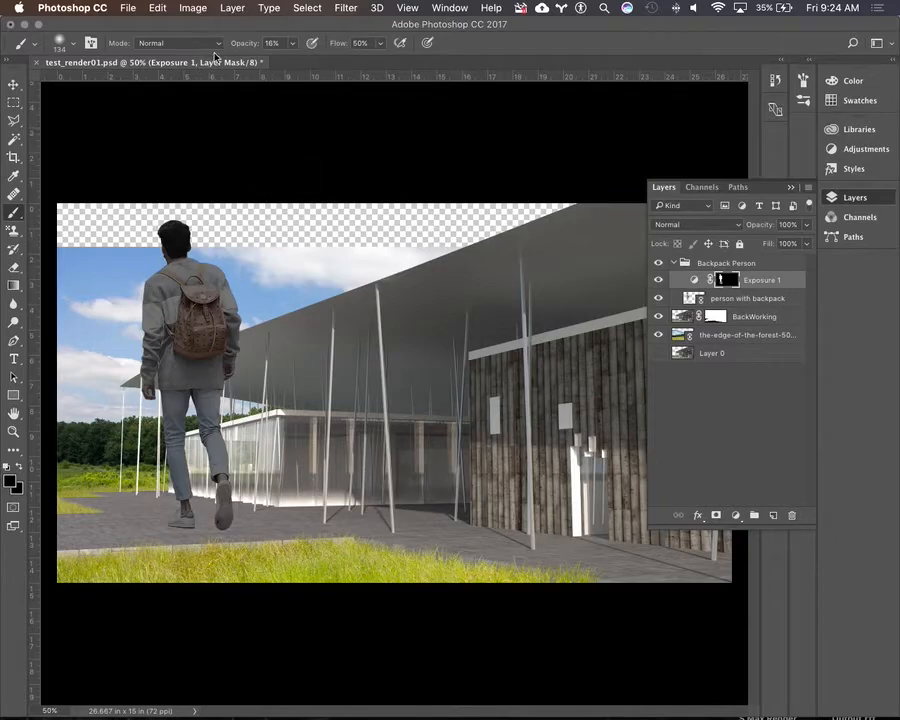
click(293, 44)
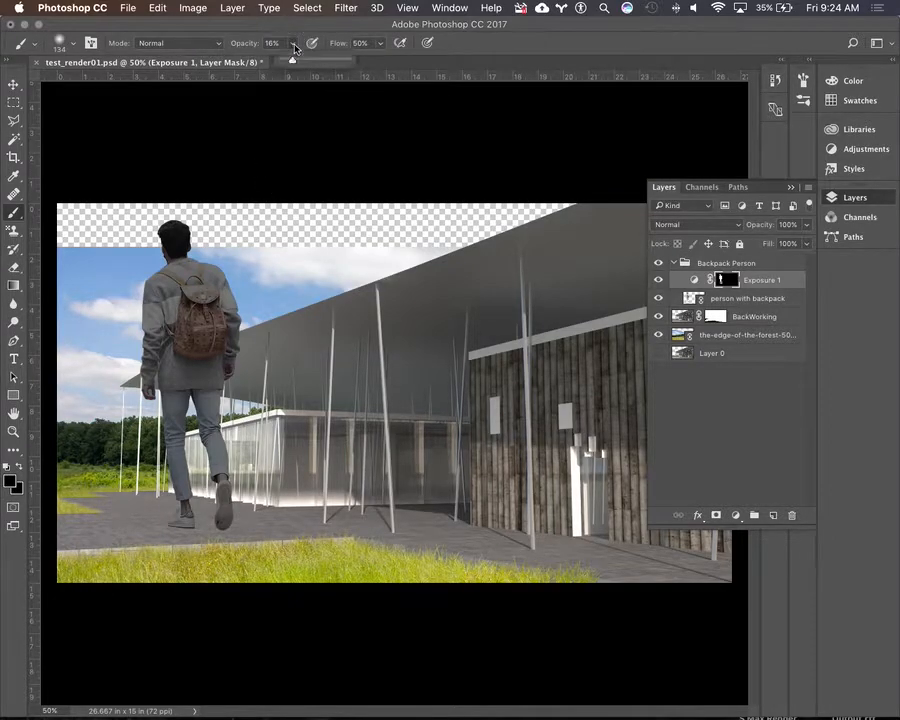
drag(293, 65, 292, 64)
click(582, 47)
- Paint black on the Exposure 1 mask with a 90 px soft brush to lighten the person's head and shoulders
drag(206, 313, 183, 278)
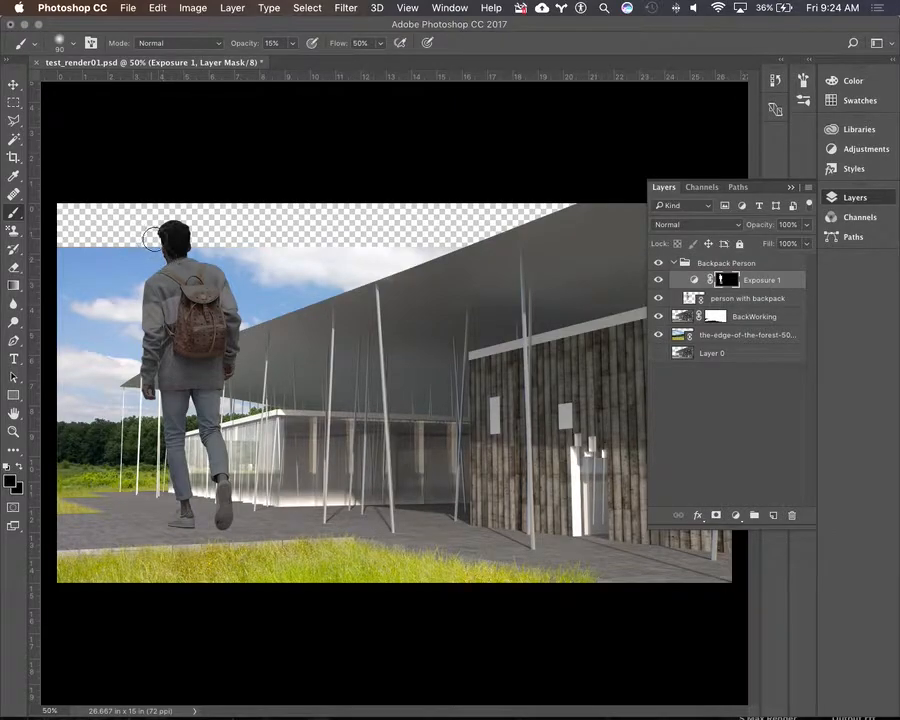
mouse_move(170, 233)
mouse_down()
mouse_move(168, 264)
mouse_move(163, 238)
mouse_move(176, 294)
mouse_move(172, 267)
mouse_move(143, 289)
mouse_up()
click(152, 283)
click(156, 292)
click(172, 279)
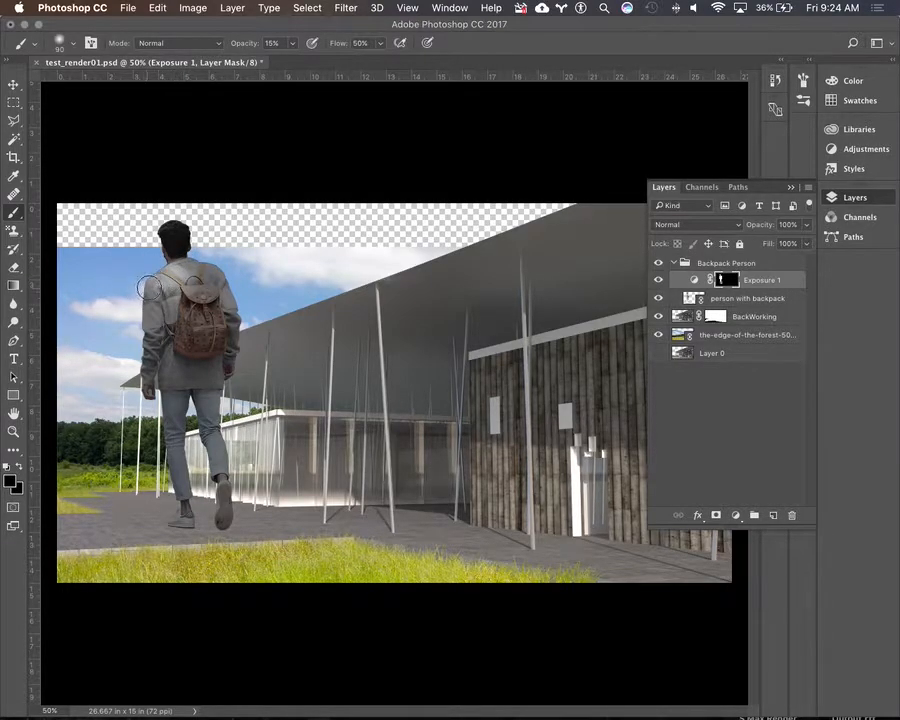
click(210, 277)
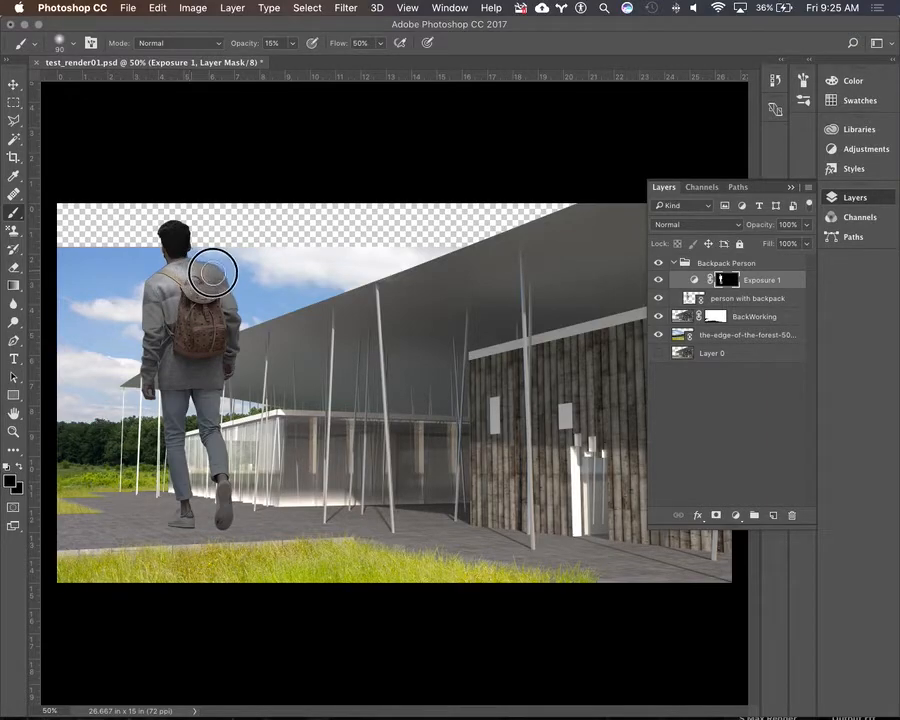
click(170, 242)
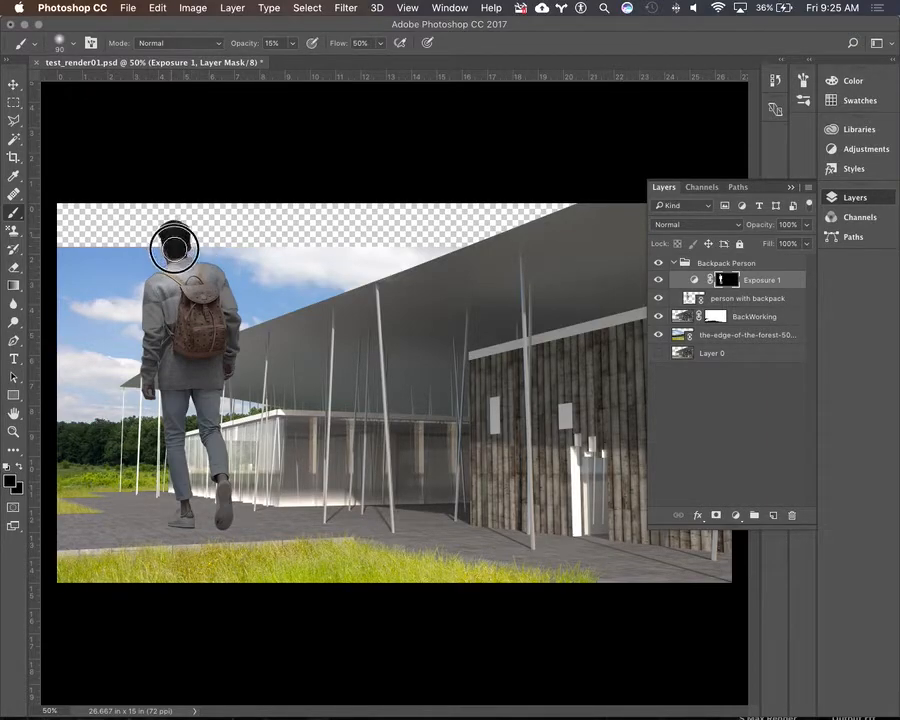
- Build up soft black strokes on the mask over the person's upper back and along the left sleeve down to the hand
click(177, 271)
click(202, 292)
click(206, 293)
click(146, 297)
click(156, 326)
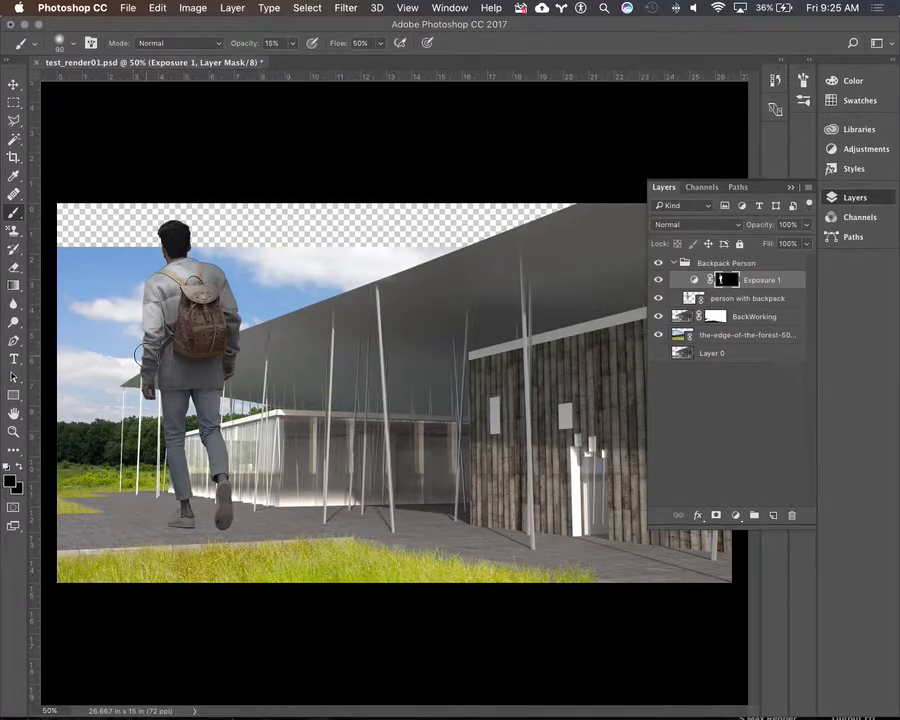
mouse_move(148, 330)
mouse_down()
mouse_move(138, 285)
mouse_move(143, 276)
mouse_move(140, 293)
mouse_move(153, 270)
mouse_move(139, 292)
mouse_move(148, 276)
mouse_move(142, 333)
mouse_up()
mouse_move(163, 276)
mouse_down()
mouse_move(142, 345)
mouse_move(129, 292)
mouse_move(147, 265)
mouse_move(130, 324)
mouse_up()
mouse_move(161, 287)
mouse_down()
mouse_move(162, 337)
mouse_move(150, 316)
mouse_move(132, 374)
mouse_move(140, 337)
mouse_move(143, 401)
mouse_up()
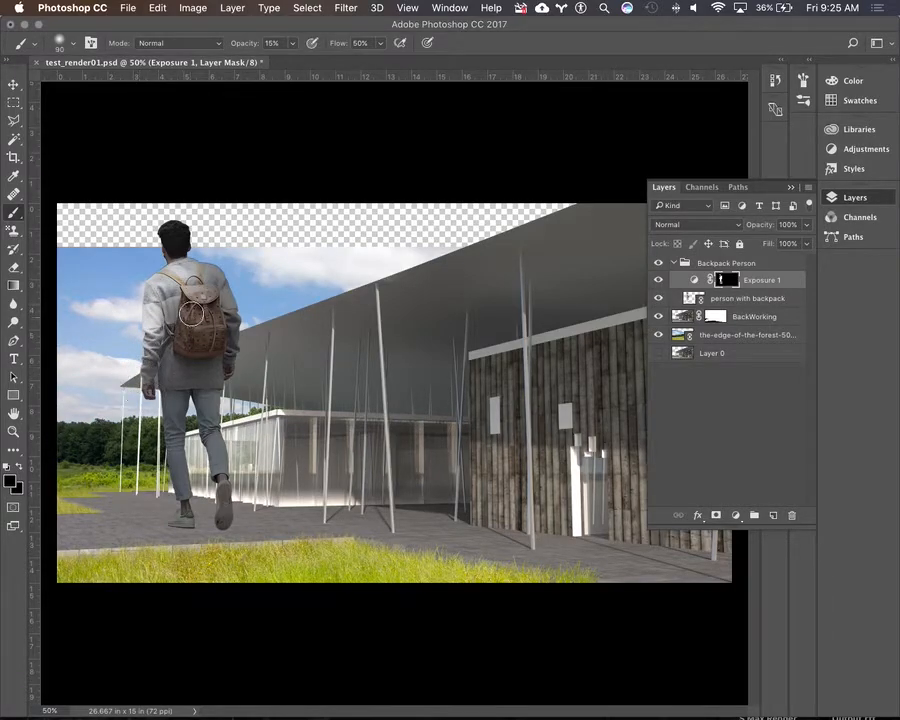
- Brush black on the mask over the backpack, the sweater's lower part and both trouser legs to lighten them
mouse_move(209, 335)
mouse_down()
mouse_move(200, 308)
mouse_move(204, 326)
mouse_move(190, 317)
mouse_move(207, 337)
mouse_move(210, 329)
mouse_up()
mouse_move(202, 372)
mouse_down()
mouse_move(167, 369)
mouse_move(182, 380)
mouse_up()
mouse_move(188, 379)
mouse_down()
mouse_move(172, 344)
mouse_move(180, 387)
mouse_move(170, 355)
mouse_move(195, 384)
mouse_move(172, 380)
mouse_move(215, 389)
mouse_move(188, 427)
mouse_move(198, 448)
mouse_move(215, 403)
mouse_move(215, 435)
mouse_move(208, 394)
mouse_move(219, 470)
mouse_up()
drag(211, 426, 220, 479)
drag(174, 439, 181, 487)
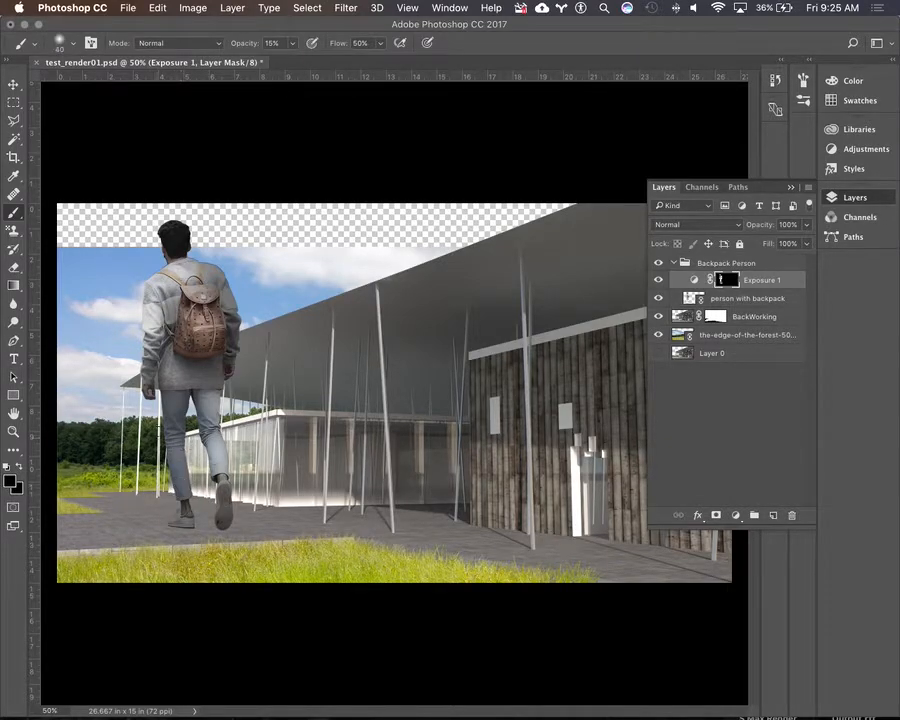
mouse_move(174, 448)
mouse_down()
mouse_move(181, 484)
mouse_move(169, 458)
mouse_move(175, 488)
mouse_move(175, 447)
mouse_move(179, 501)
mouse_move(169, 458)
mouse_move(172, 478)
mouse_move(179, 494)
mouse_move(174, 454)
mouse_move(189, 512)
mouse_move(188, 526)
mouse_move(185, 514)
mouse_move(176, 523)
mouse_move(193, 520)
mouse_move(171, 522)
mouse_move(206, 521)
mouse_move(164, 528)
mouse_move(181, 527)
mouse_move(172, 525)
mouse_move(187, 492)
mouse_move(182, 456)
mouse_up()
- Add highlights on the mask with a 40 px soft brush along the sweater's left side, lower back and right shoulder
mouse_move(170, 353)
mouse_down()
mouse_move(193, 388)
mouse_move(177, 376)
mouse_move(226, 382)
mouse_move(180, 372)
mouse_move(187, 381)
mouse_move(171, 352)
mouse_move(178, 378)
mouse_move(174, 369)
mouse_move(170, 384)
mouse_move(164, 359)
mouse_move(177, 364)
mouse_move(206, 316)
mouse_move(205, 338)
mouse_move(188, 320)
mouse_move(188, 328)
mouse_move(192, 315)
mouse_move(200, 328)
mouse_move(217, 329)
mouse_move(200, 327)
mouse_move(194, 289)
mouse_move(212, 296)
mouse_move(178, 273)
mouse_move(208, 270)
mouse_move(180, 265)
mouse_move(195, 267)
mouse_move(201, 298)
mouse_move(177, 273)
mouse_move(180, 263)
mouse_move(211, 273)
mouse_move(174, 264)
mouse_move(209, 282)
mouse_move(195, 301)
mouse_move(159, 279)
mouse_up()
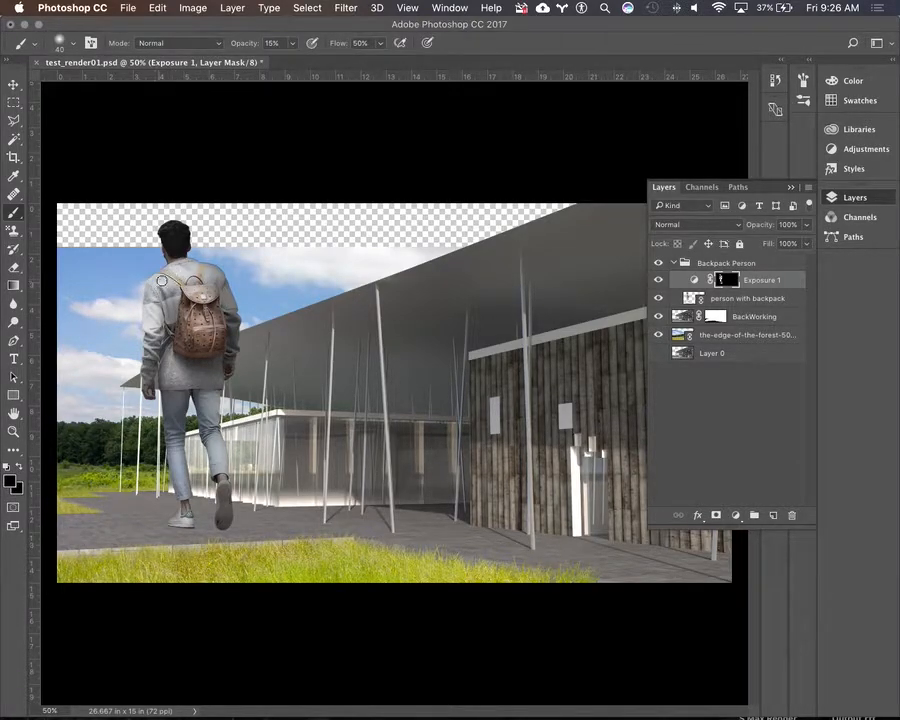
mouse_move(152, 319)
mouse_down()
mouse_move(155, 344)
mouse_move(176, 372)
mouse_up()
mouse_move(215, 274)
mouse_down()
mouse_move(225, 281)
mouse_move(196, 270)
mouse_move(223, 283)
mouse_up()
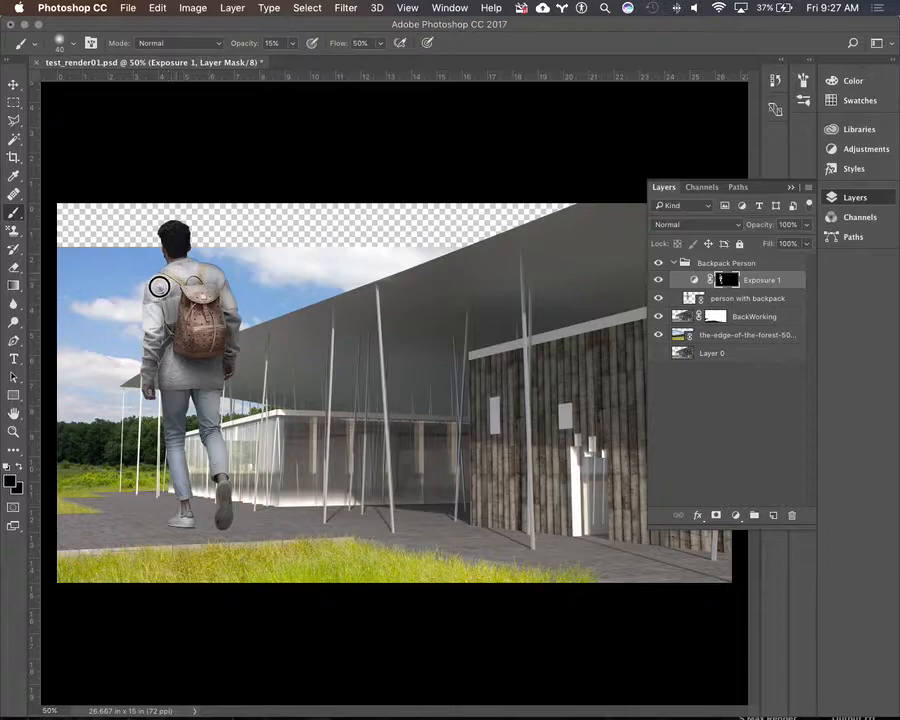
- Switch the brush to Hard Round at 40 px
key(super+r)
click(74, 45)
click(67, 206)
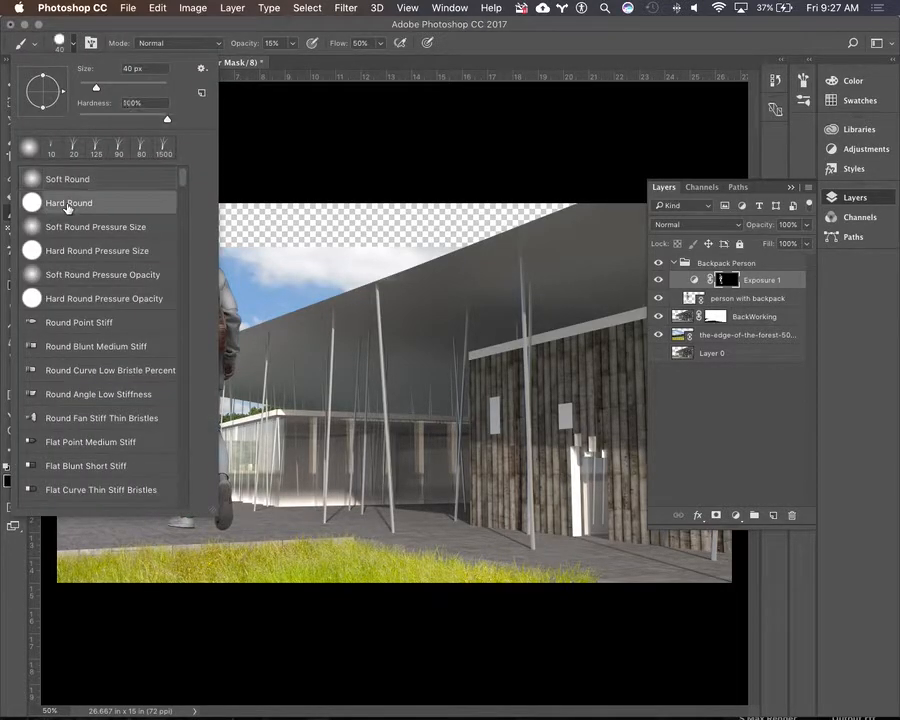
click(538, 41)
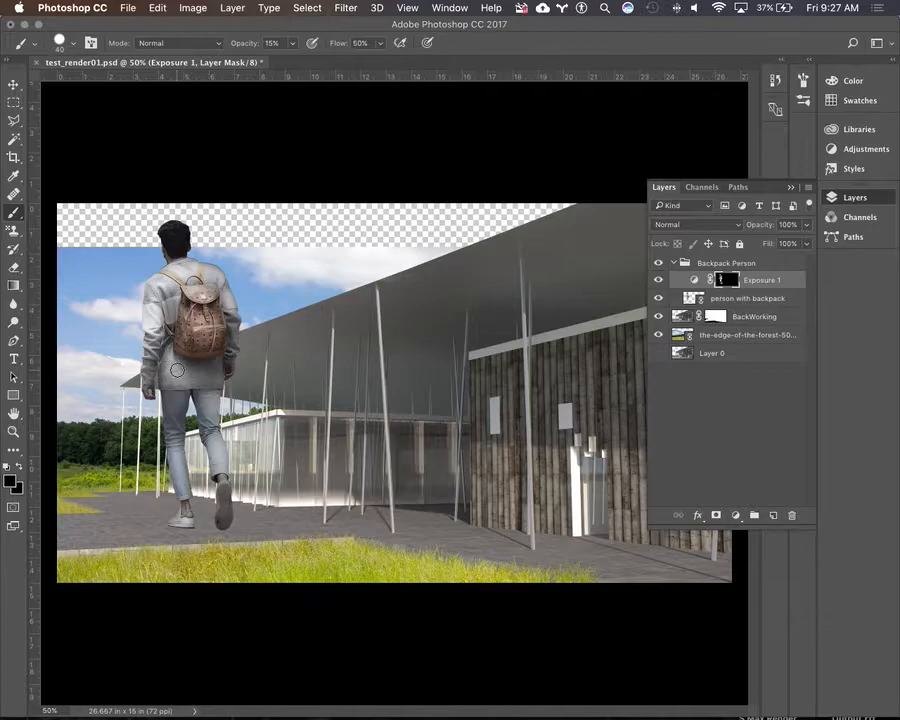
- Paint black on the mask over the sweater just below the backpack, reducing the hard brush to 20 px
scroll(171, 355, up, 6)
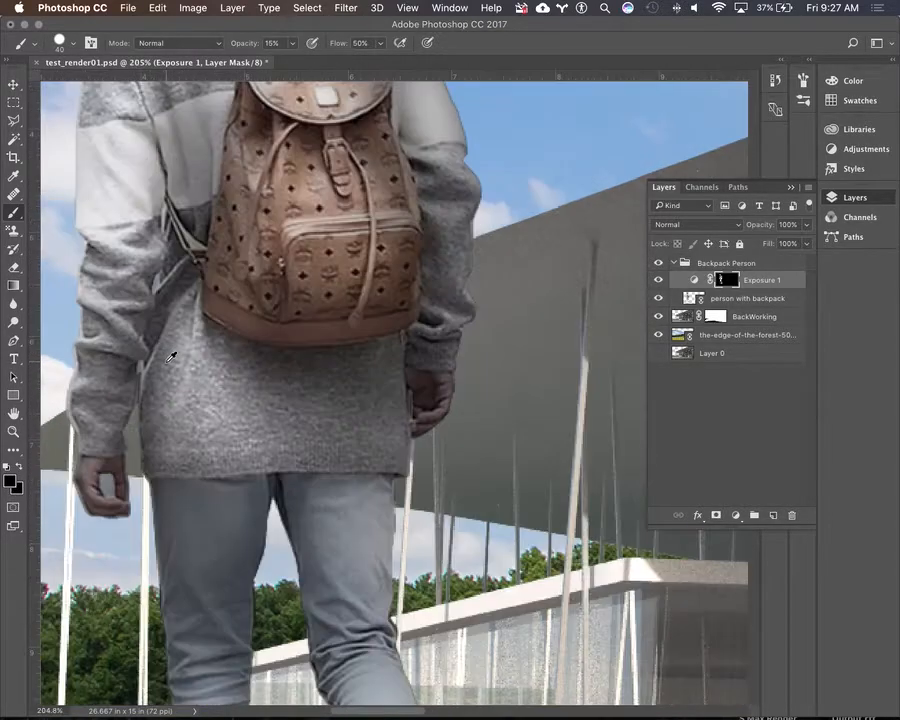
mouse_move(201, 362)
mouse_down()
mouse_move(164, 339)
mouse_move(174, 349)
mouse_up()
key(bracketleft)
key(bracketleft)
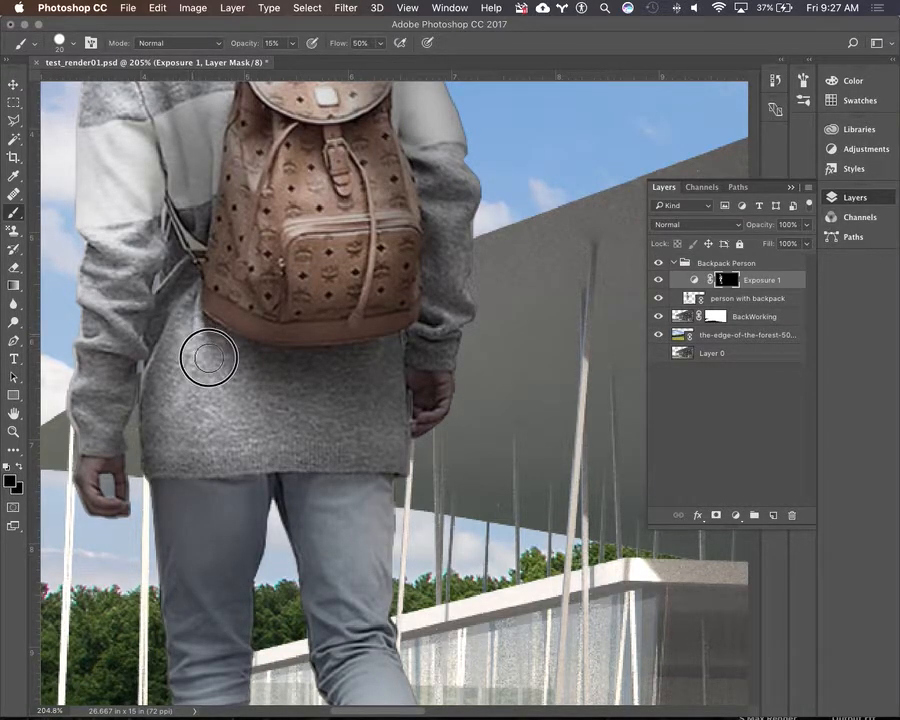
mouse_move(187, 330)
mouse_down()
mouse_move(229, 414)
mouse_move(199, 344)
mouse_move(233, 383)
mouse_move(201, 337)
mouse_move(198, 354)
mouse_move(191, 332)
mouse_move(204, 366)
mouse_move(194, 330)
mouse_move(221, 382)
mouse_move(187, 296)
mouse_up()
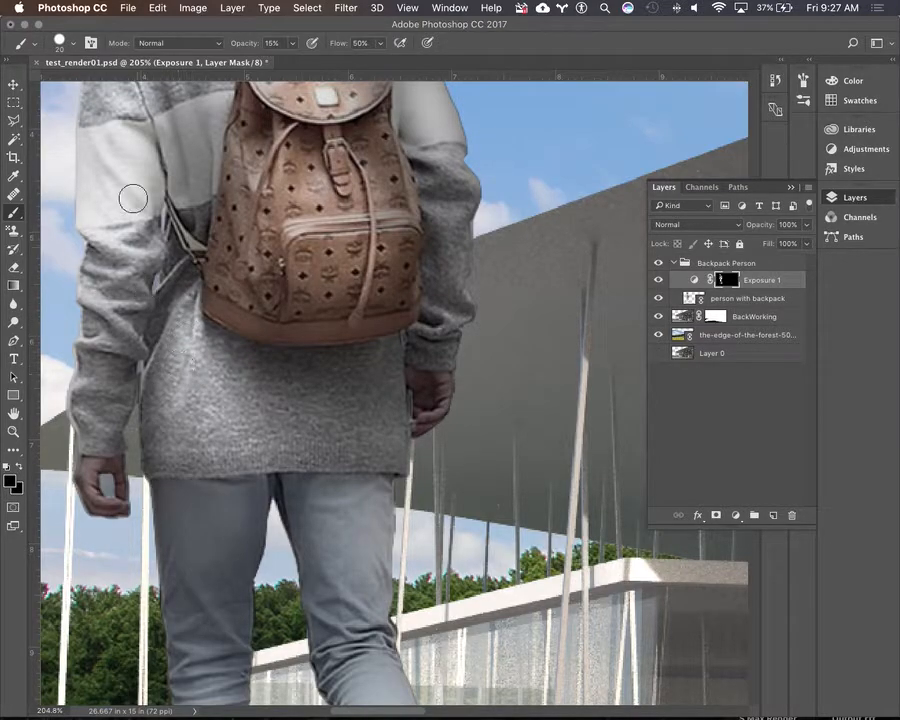
- Lighten the left sleeve on the mask, reducing the hard brush to 7 px for the fabric folds
mouse_move(95, 176)
mouse_down()
mouse_move(125, 230)
mouse_move(118, 262)
mouse_up()
key(bracketleft)
key(bracketleft)
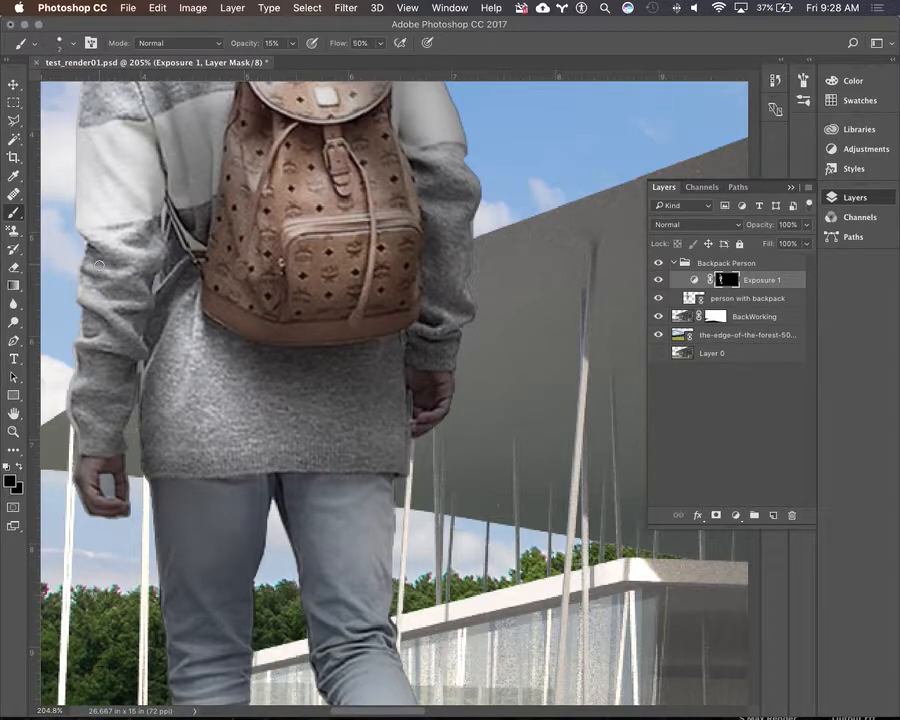
mouse_move(100, 248)
mouse_down()
mouse_move(160, 259)
mouse_move(99, 240)
mouse_move(128, 271)
mouse_move(89, 269)
mouse_move(121, 276)
mouse_move(88, 271)
mouse_move(113, 274)
mouse_move(86, 294)
mouse_move(109, 311)
mouse_move(94, 293)
mouse_move(135, 310)
mouse_move(104, 306)
mouse_move(118, 325)
mouse_move(97, 301)
mouse_move(126, 331)
mouse_move(106, 312)
mouse_move(123, 324)
mouse_move(115, 344)
mouse_move(72, 341)
mouse_move(110, 338)
mouse_up()
- Enlarge the hard brush and paint black on the mask over the backpack's flap and body to brighten them
scroll(374, 300, up, 5)
key(bracketright)
key(bracketright)
key(bracketright)
key(bracketright)
key(bracketright)
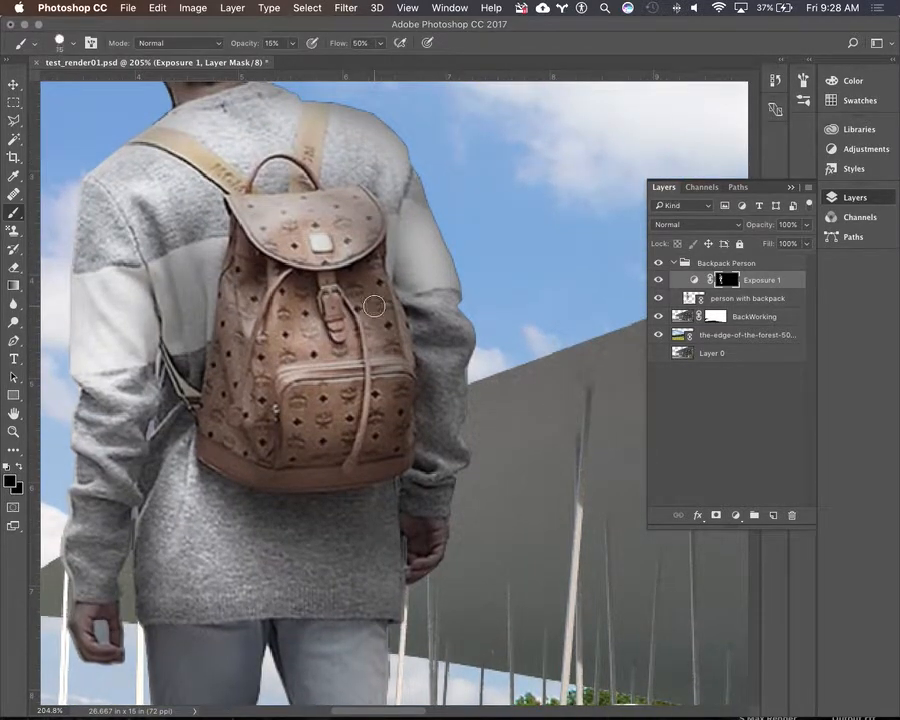
mouse_move(245, 203)
mouse_down()
mouse_move(289, 238)
mouse_move(269, 225)
mouse_move(345, 238)
mouse_move(307, 242)
mouse_move(294, 238)
mouse_move(352, 224)
mouse_move(353, 213)
mouse_move(283, 226)
mouse_move(300, 237)
mouse_move(302, 263)
mouse_move(257, 269)
mouse_move(246, 299)
mouse_move(247, 262)
mouse_move(242, 305)
mouse_move(238, 269)
mouse_move(234, 356)
mouse_move(253, 293)
mouse_move(283, 316)
mouse_move(287, 341)
mouse_move(287, 297)
mouse_move(298, 340)
mouse_move(298, 304)
mouse_move(314, 352)
mouse_move(318, 335)
mouse_move(365, 352)
mouse_move(313, 353)
mouse_move(261, 382)
mouse_move(369, 376)
mouse_move(286, 373)
mouse_move(289, 401)
mouse_move(282, 362)
mouse_up()
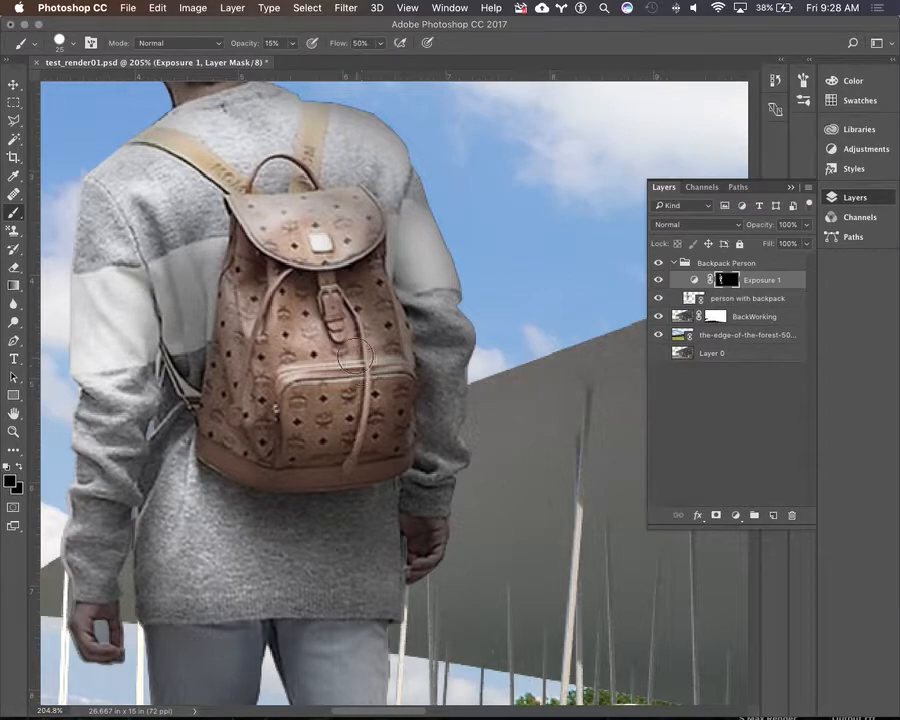
- Paint black on the mask over the person's collar, neck and hair with a 25 px hard brush
scroll(360, 365, up, 5)
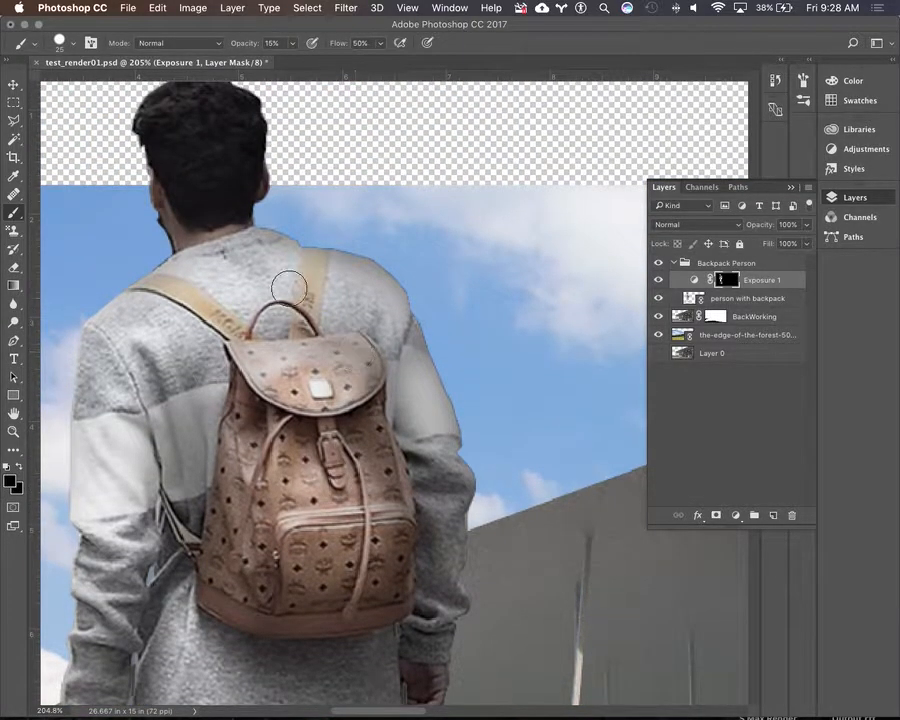
mouse_move(177, 184)
mouse_down()
mouse_move(183, 236)
mouse_move(160, 176)
mouse_move(197, 242)
mouse_move(175, 203)
mouse_move(200, 270)
mouse_move(176, 198)
mouse_move(203, 246)
mouse_move(259, 251)
mouse_move(192, 272)
mouse_move(193, 293)
mouse_move(143, 297)
mouse_move(245, 262)
mouse_up()
mouse_move(230, 278)
mouse_down()
mouse_move(186, 317)
mouse_move(240, 271)
mouse_move(248, 226)
mouse_up()
mouse_move(185, 126)
mouse_down()
mouse_move(174, 118)
mouse_move(190, 100)
mouse_up()
scroll(212, 107, up, 3)
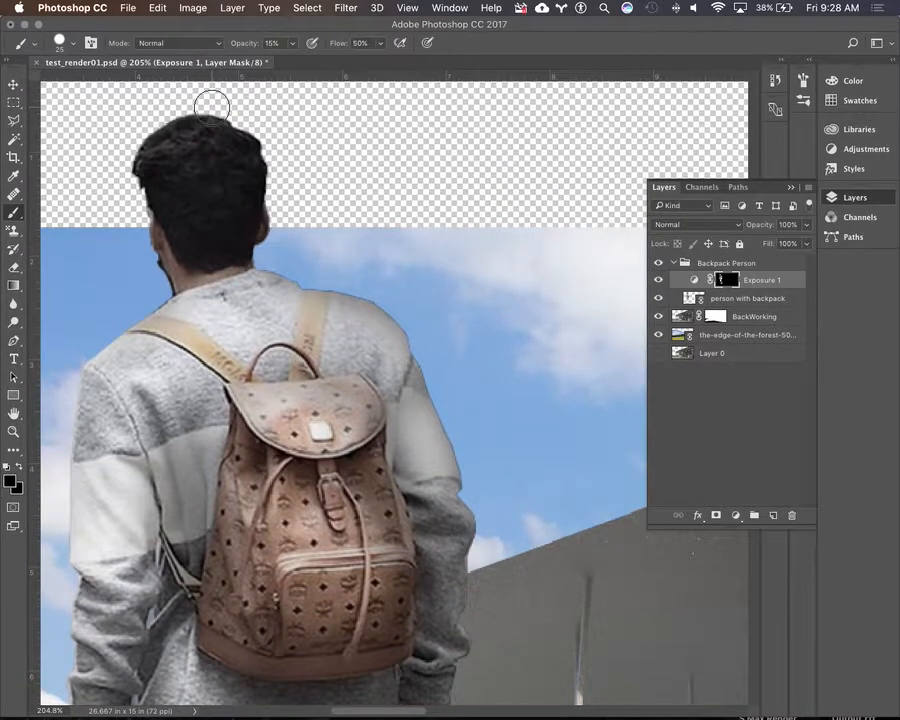
mouse_move(199, 135)
mouse_down()
mouse_move(152, 148)
mouse_move(214, 129)
mouse_move(148, 145)
mouse_move(205, 141)
mouse_move(132, 150)
mouse_move(290, 170)
mouse_move(227, 165)
mouse_move(229, 154)
mouse_move(172, 161)
mouse_move(182, 133)
mouse_move(197, 137)
mouse_move(148, 151)
mouse_move(201, 149)
mouse_move(229, 159)
mouse_move(199, 195)
mouse_up()
click(171, 155)
mouse_move(194, 252)
mouse_down()
mouse_move(178, 167)
mouse_move(209, 197)
mouse_move(224, 240)
mouse_move(218, 255)
mouse_move(237, 150)
mouse_move(201, 217)
mouse_move(155, 176)
mouse_move(153, 186)
mouse_move(169, 162)
mouse_move(235, 143)
mouse_move(167, 133)
mouse_move(199, 141)
mouse_move(185, 134)
mouse_move(171, 163)
mouse_move(158, 134)
mouse_move(170, 138)
mouse_move(168, 187)
mouse_move(189, 229)
mouse_move(179, 180)
mouse_move(195, 200)
mouse_move(177, 128)
mouse_move(169, 174)
mouse_up()
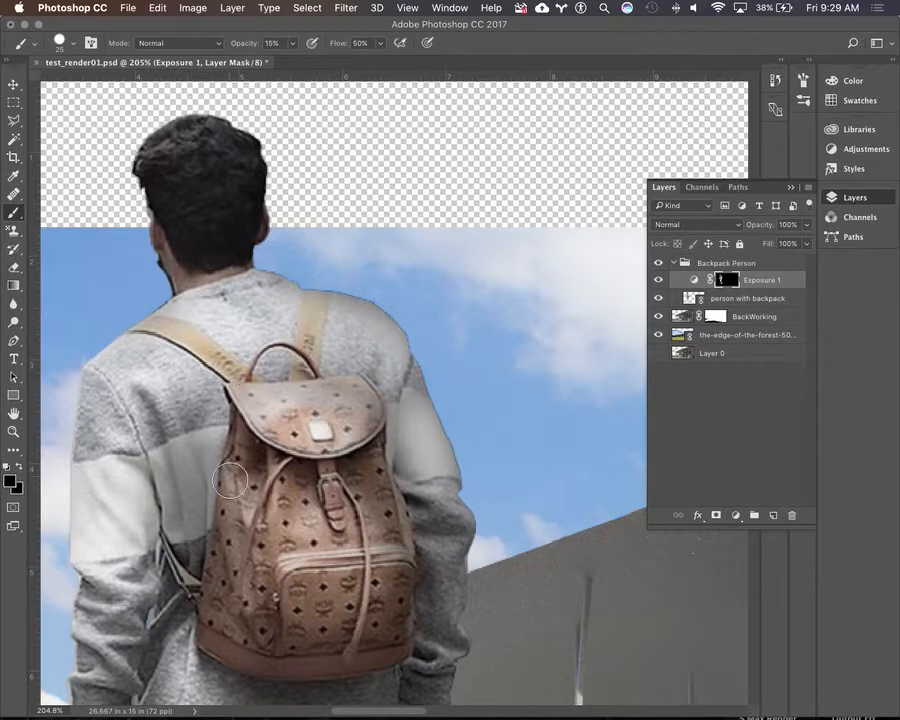
- Touch up the highlights on the backpack's upper left side with a 10 px hard brush and check the whole figure
key(bracketleft)
key(bracketleft)
key(bracketleft)
drag(242, 454, 252, 461)
scroll(352, 350, down, 4)
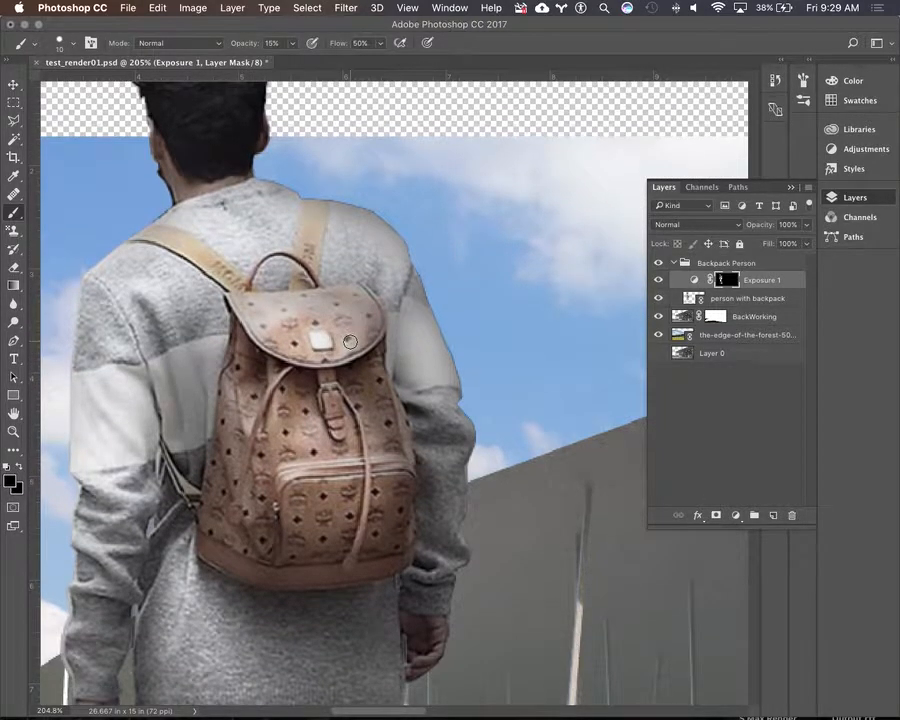
scroll(350, 342, down, 2)
scroll(350, 342, down, 2)
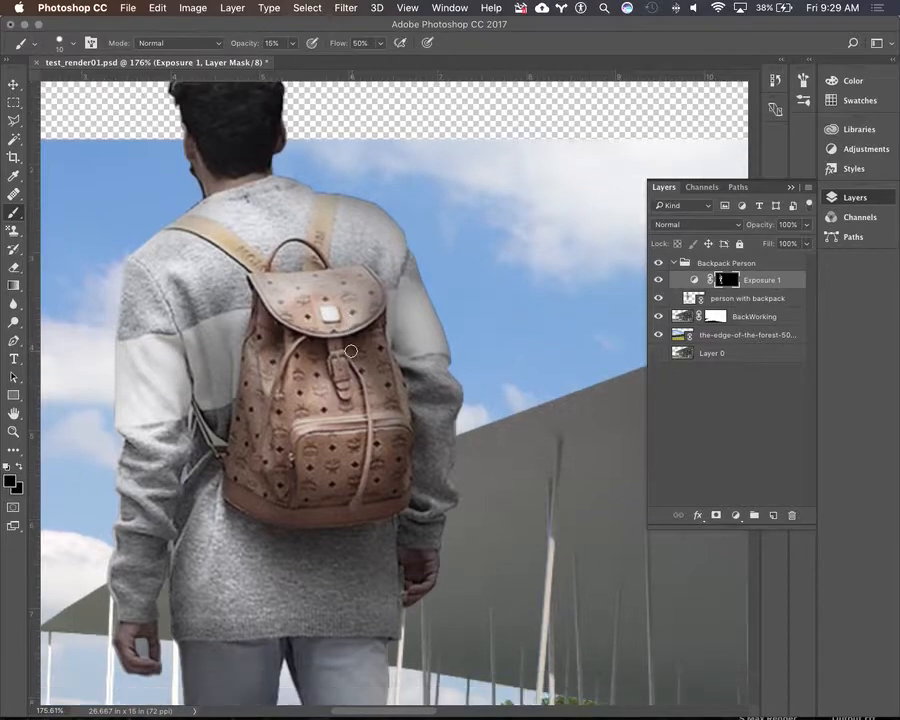
scroll(356, 347, down, 5)
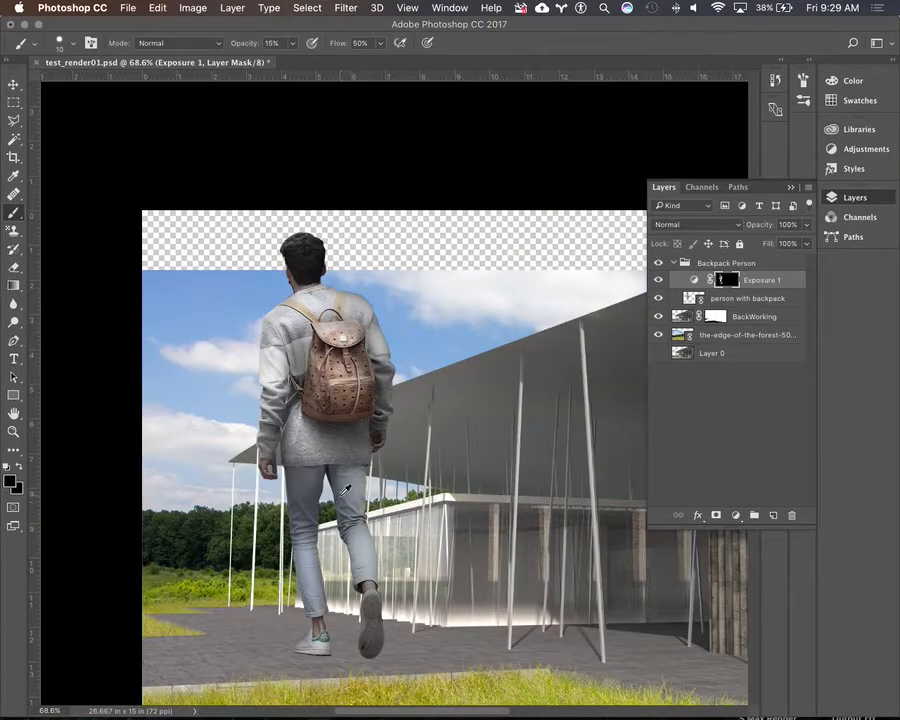
- Try to scale the Backpack Person group down to about 25% with Free Transform
scroll(344, 489, down, 3)
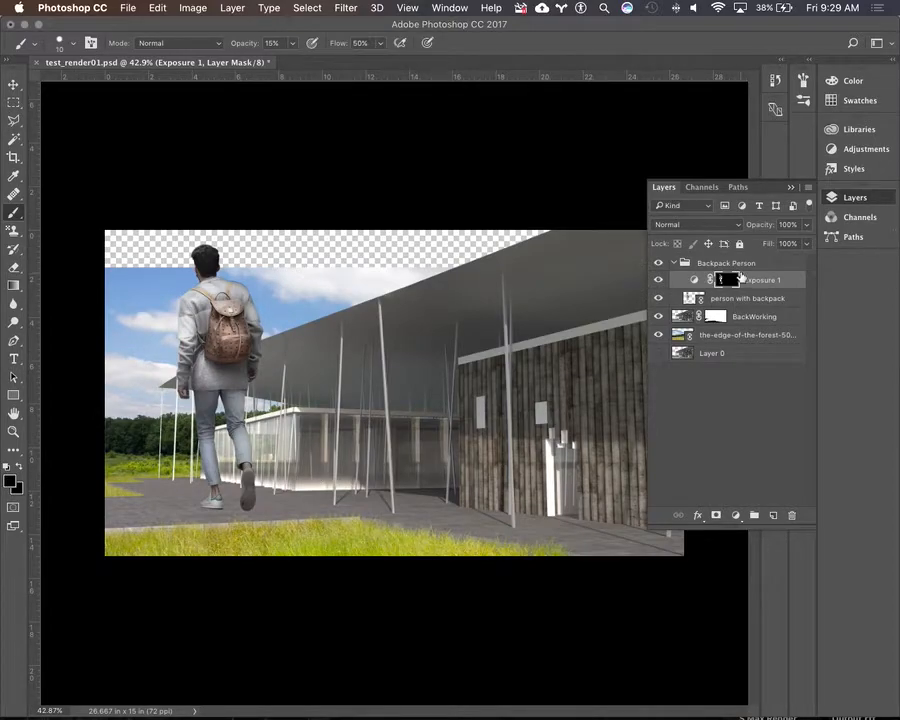
click(737, 263)
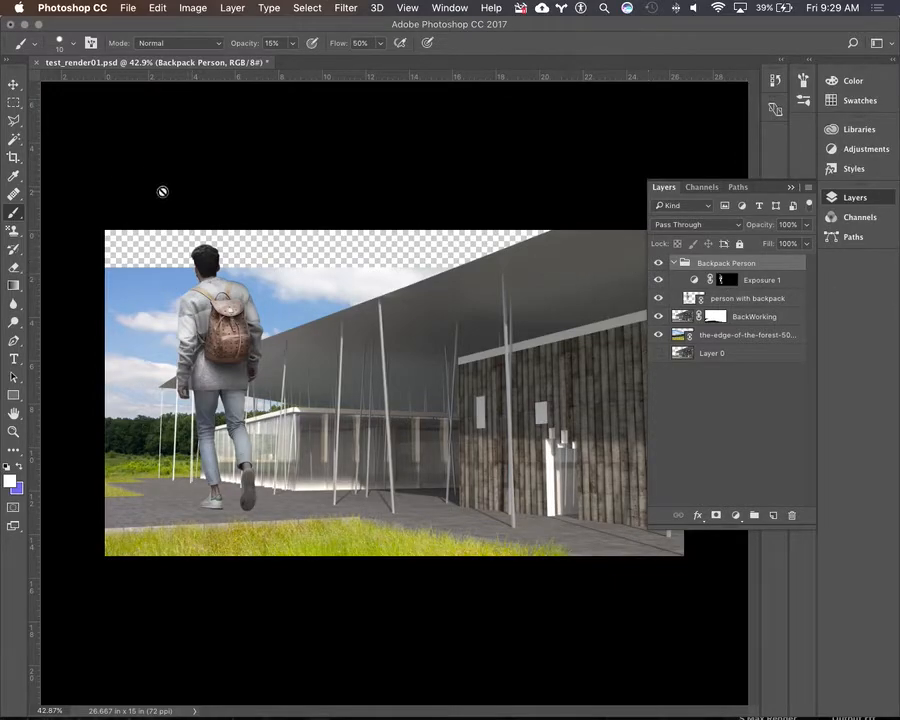
click(157, 8)
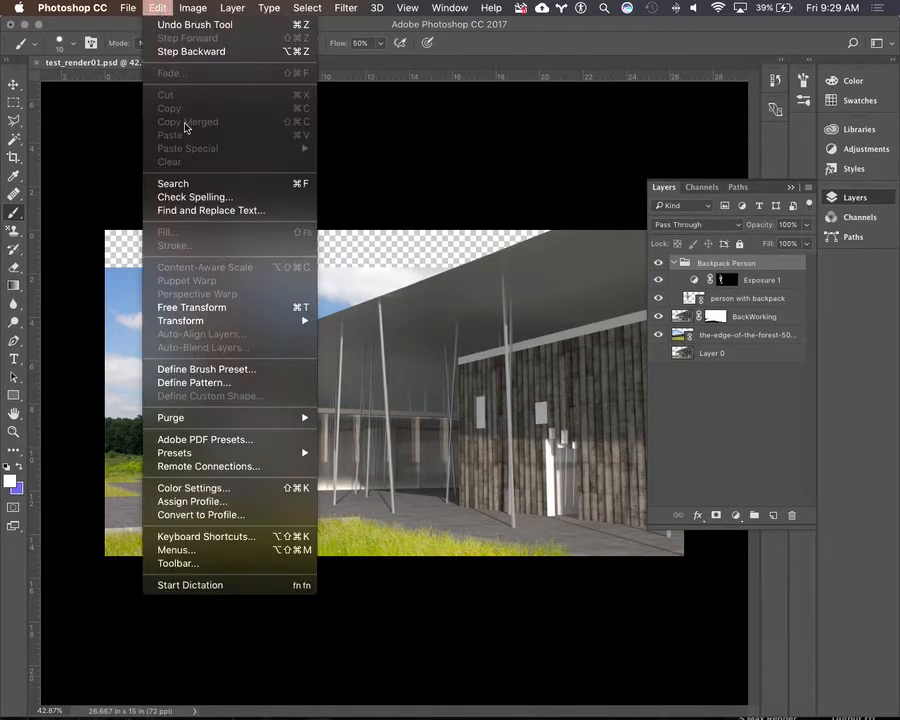
mouse_move(193, 318)
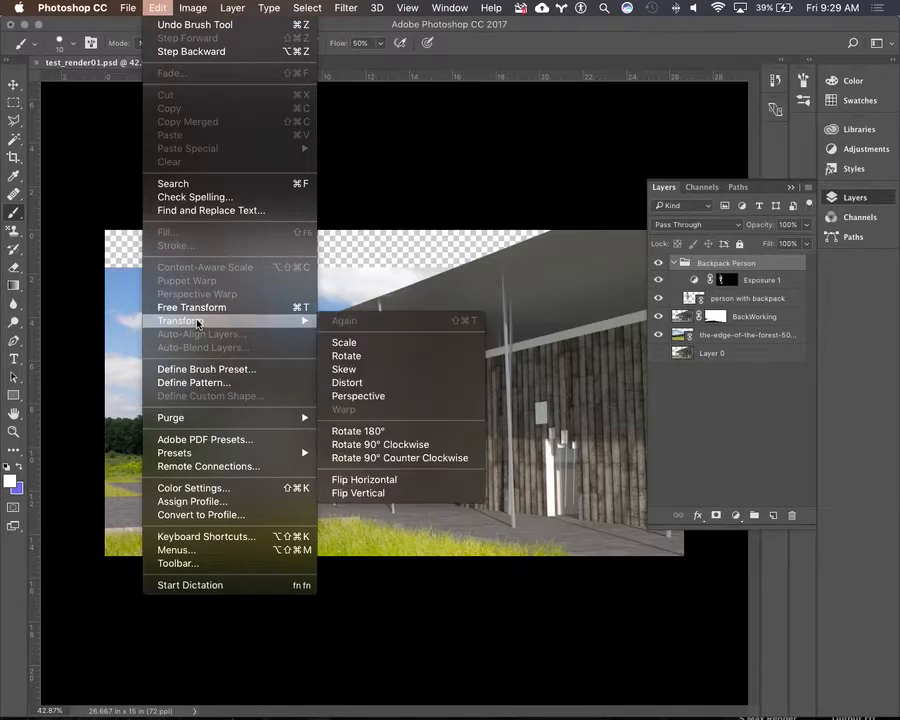
click(190, 307)
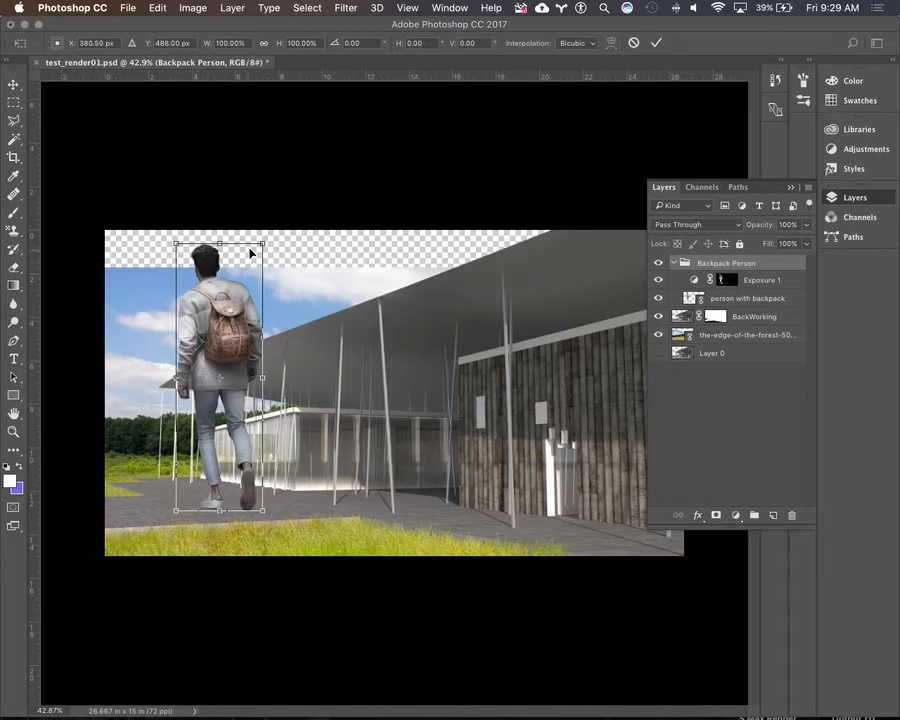
drag(263, 244, 200, 445)
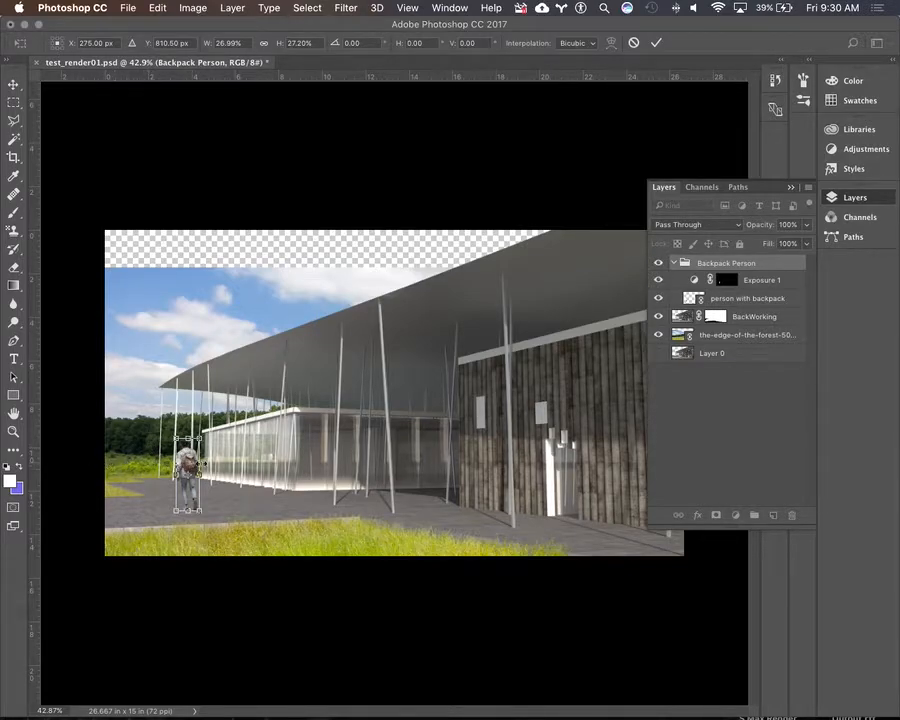
drag(200, 437, 198, 444)
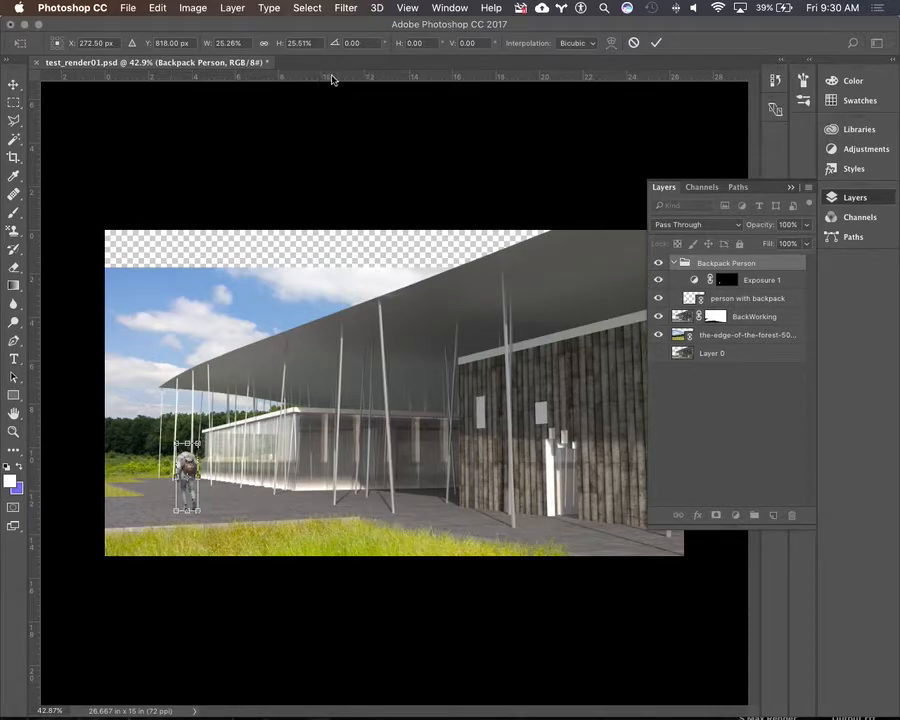
- Place a horizontal guide across the rendering at the scaled-down person's shoulder height
drag(299, 81, 312, 460)
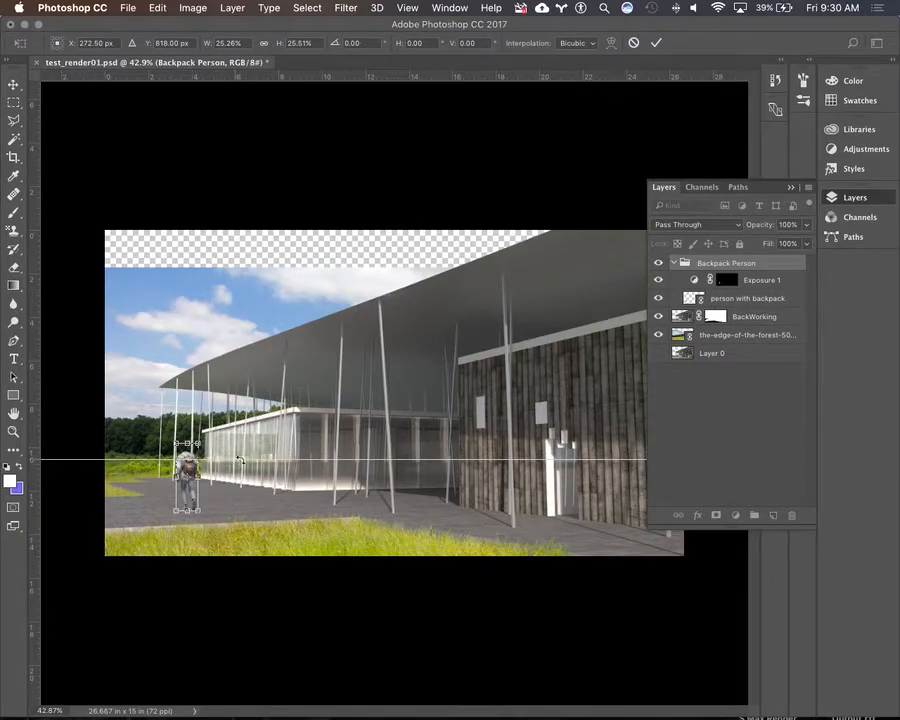
drag(190, 500, 166, 493)
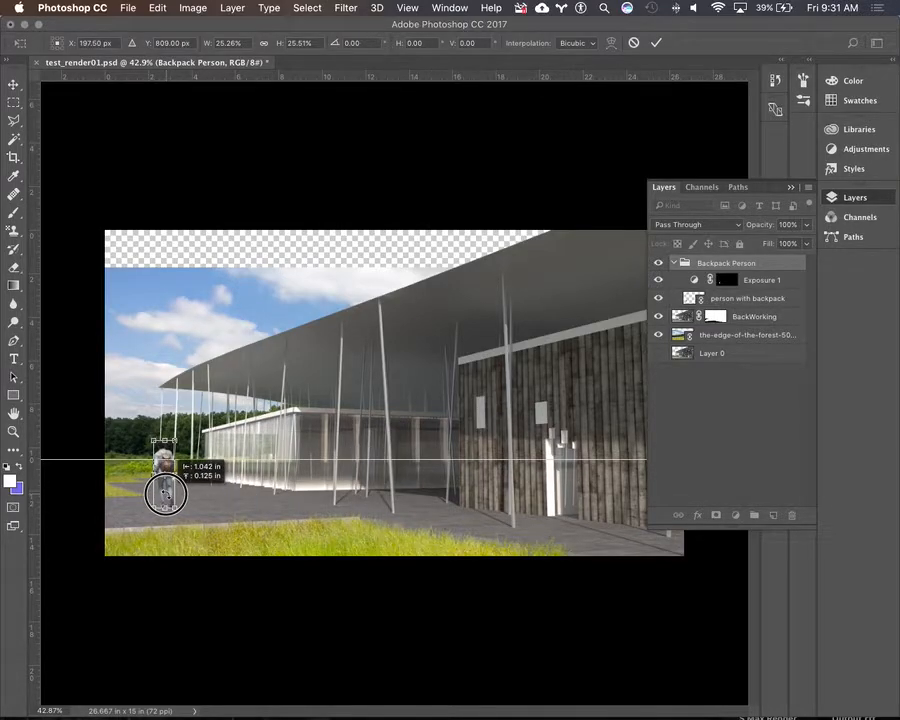
right_click(166, 493)
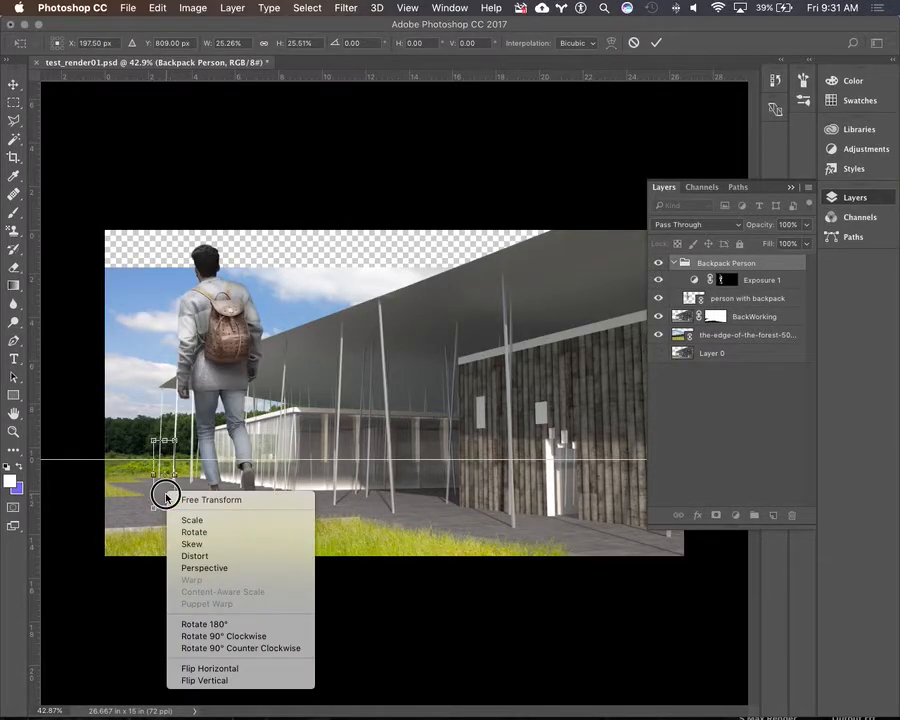
key(Escape)
key(Escape)
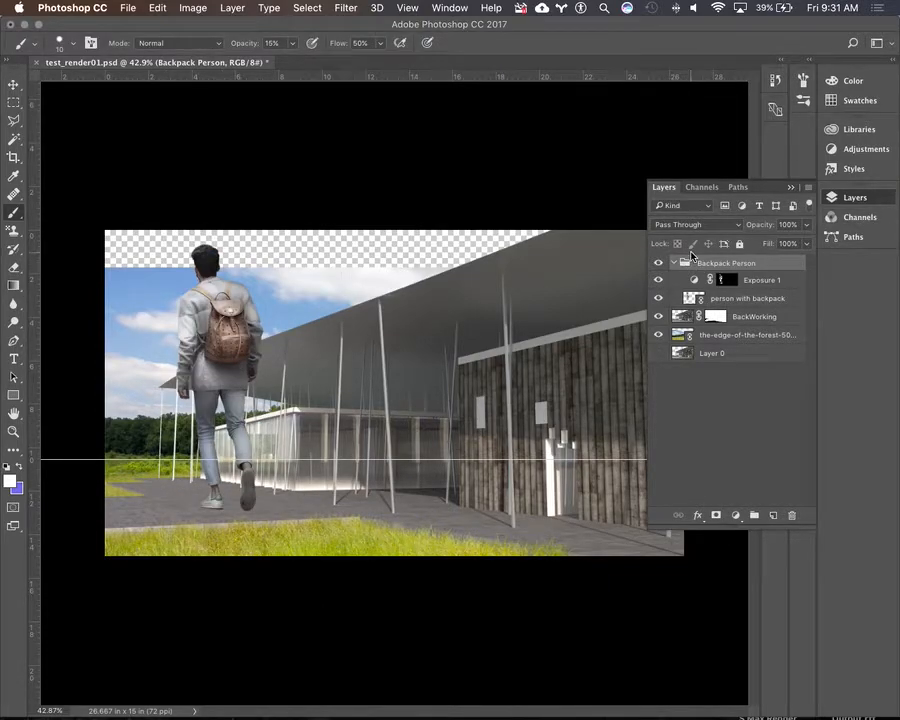
- Scale the Backpack Person group to about 26% with Free Transform and move it beneath the canopy, just left of the wood-clad wall
key(super+t)
drag(263, 244, 189, 440)
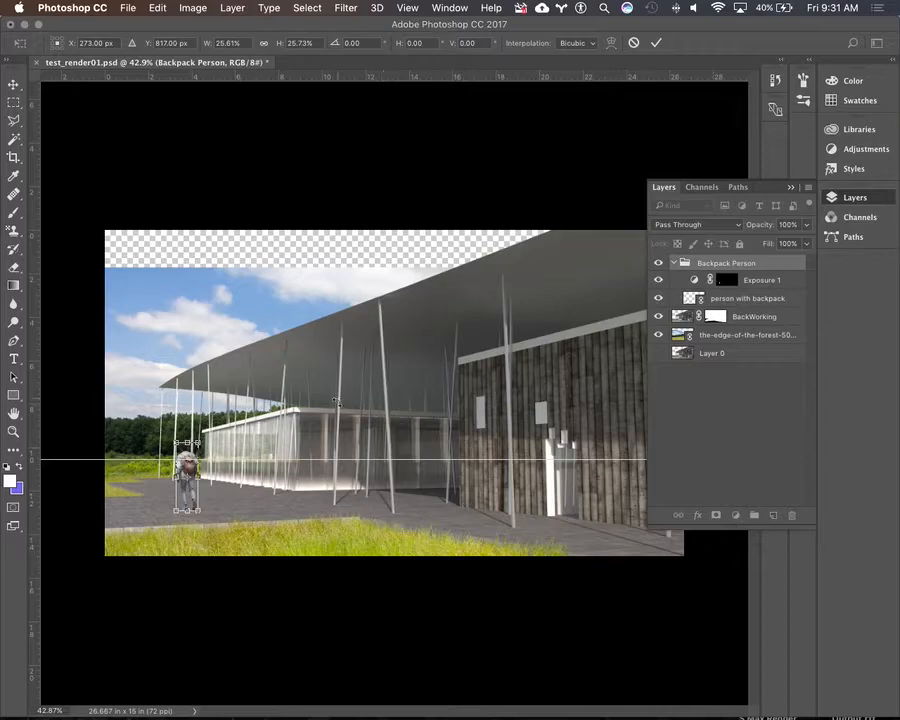
drag(187, 495, 425, 497)
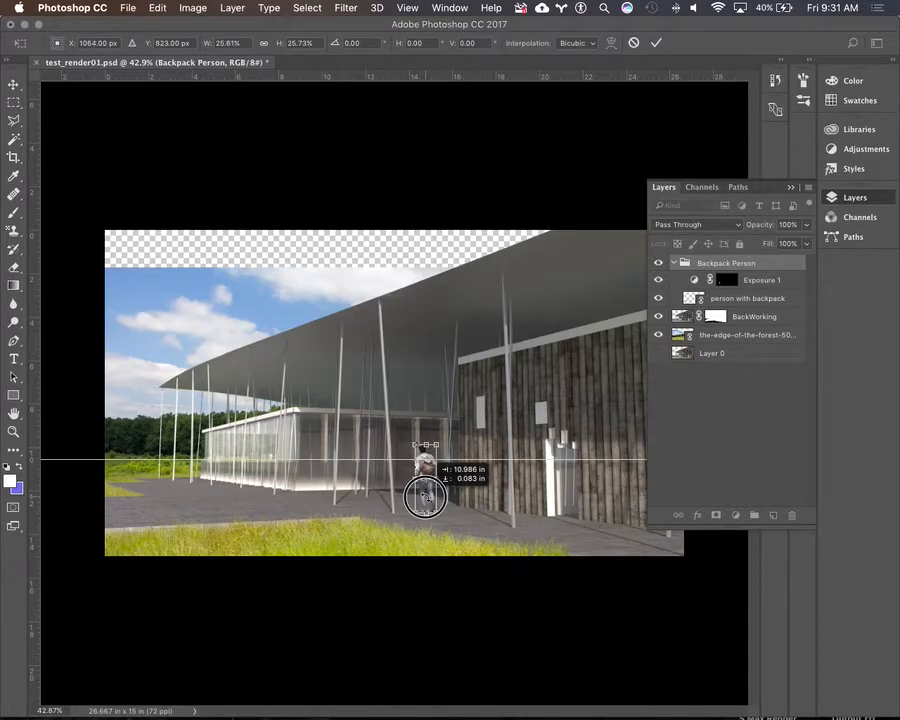
right_click(425, 497)
click(425, 498)
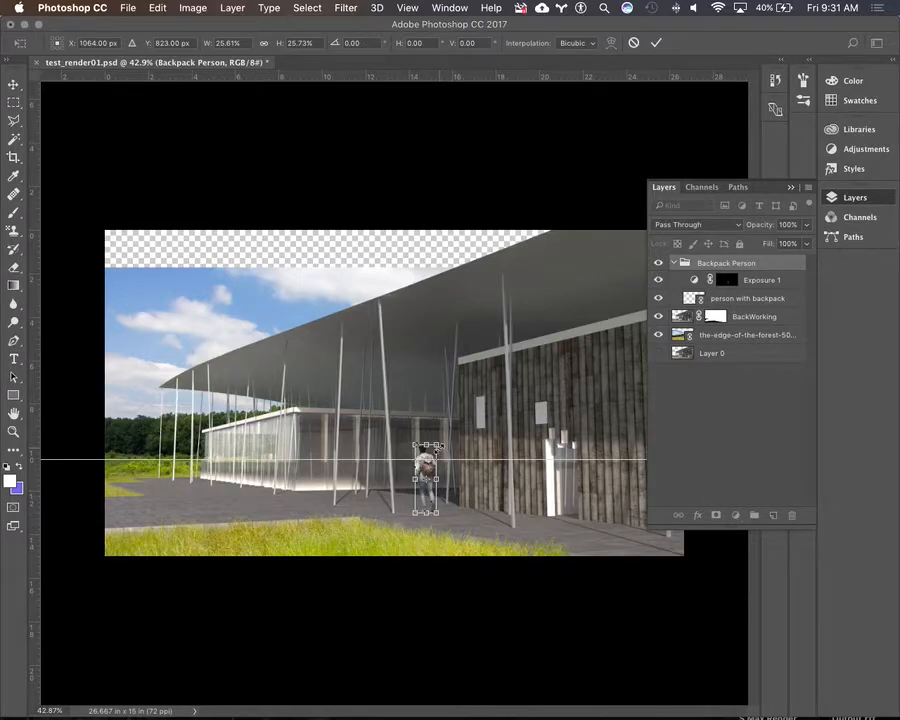
- Reduce the person group further to about 21.8% width and 21.7% height to suit its depth in the scene
drag(438, 443, 435, 447)
drag(415, 513, 429, 487)
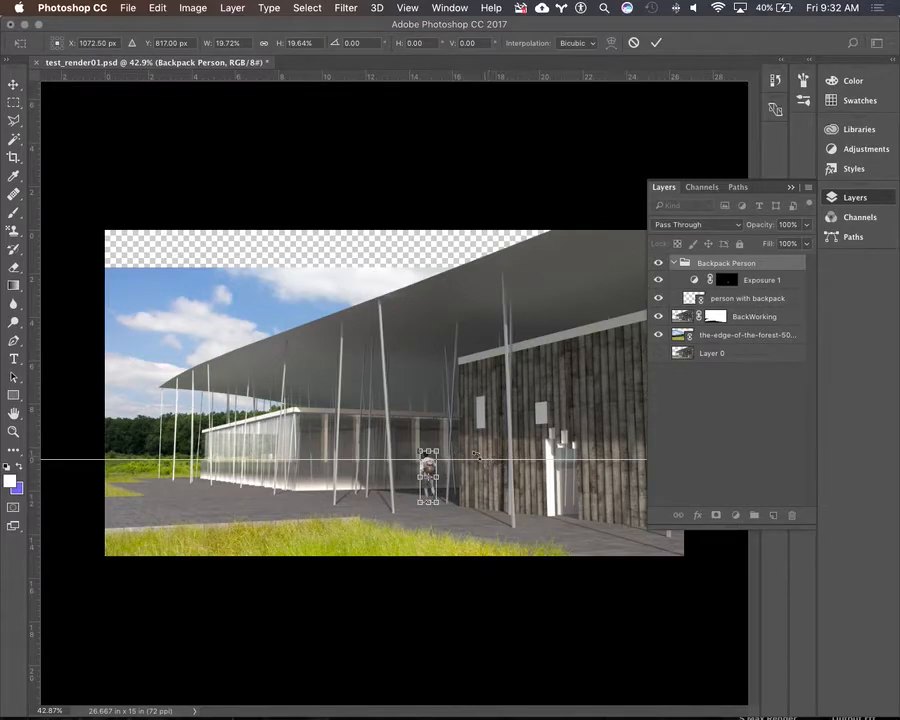
drag(436, 450, 441, 446)
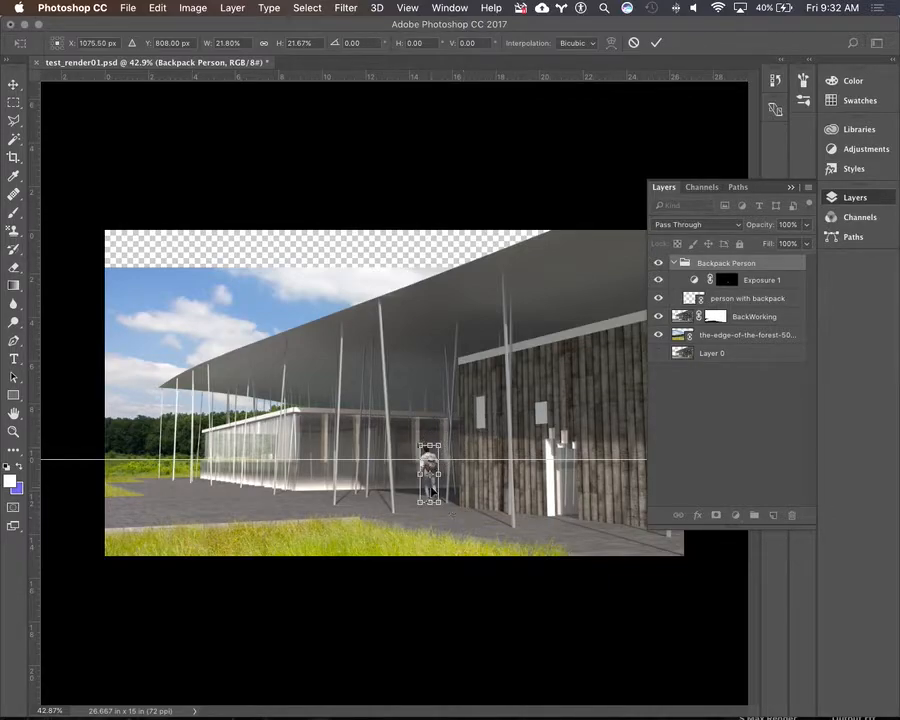
- Nudge the person group over the paving to X 1077.5 px and Y 824 px
drag(433, 491, 430, 492)
key(Down)
key(Down)
key(Down)
key(Down)
key(Down)
key(Down)
key(Down)
key(Down)
key(Down)
key(Down)
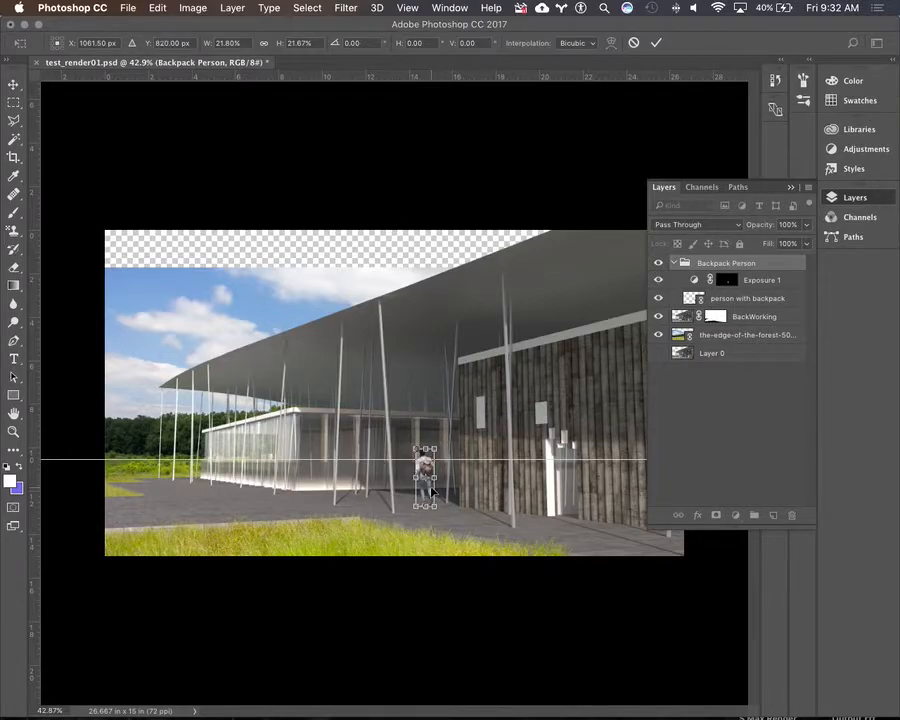
key(Down)
key(Down)
key(Down)
key(Down)
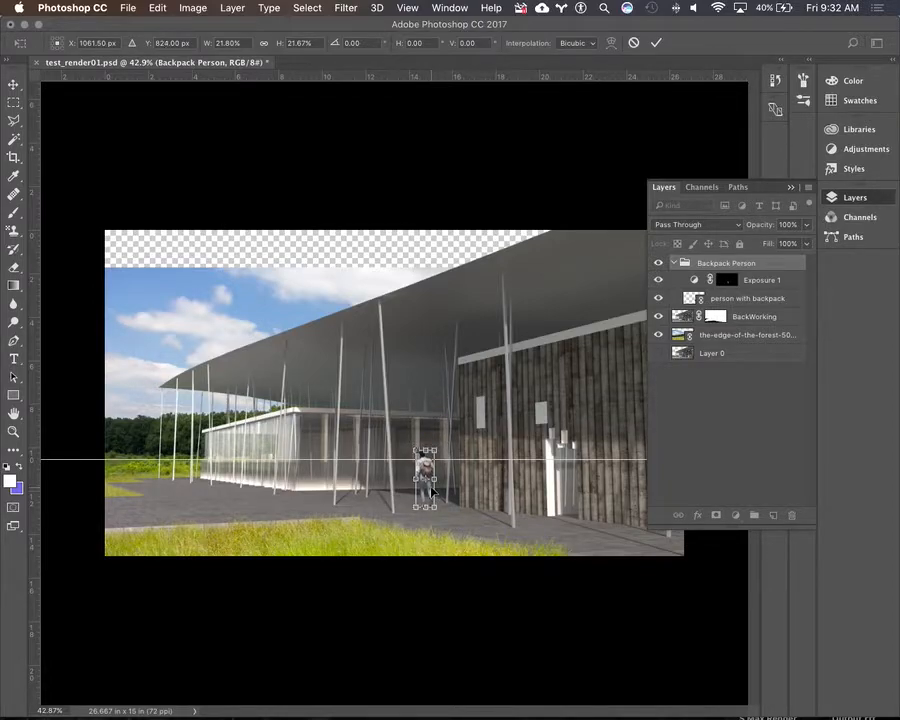
key(Down)
key(Down)
key(Down)
key(Up)
key(Up)
key(Up)
key(Left)
key(Left)
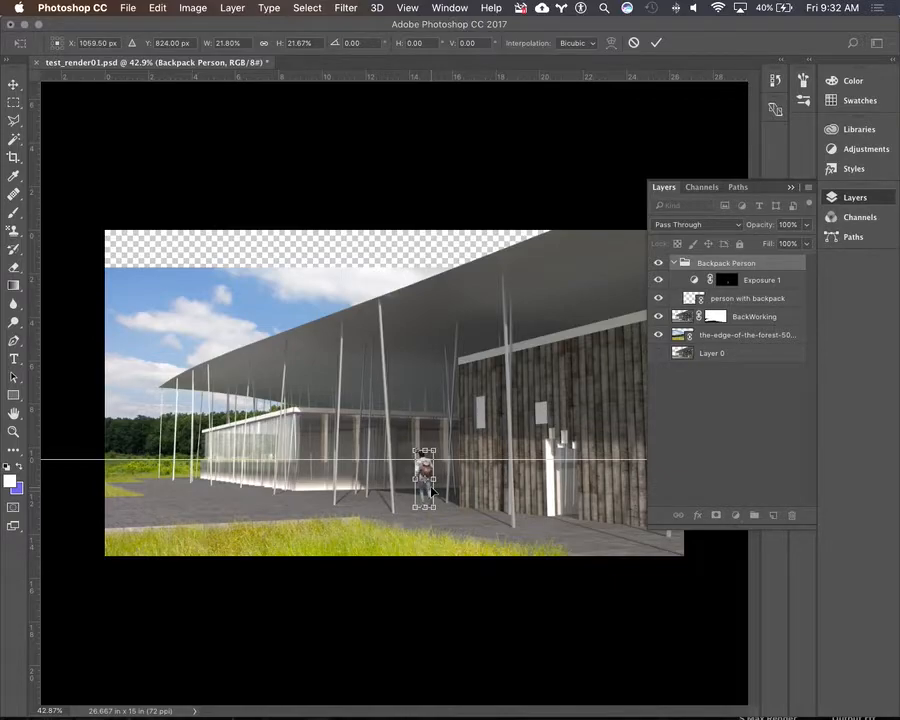
key(Right)
key(Right)
key(Right)
key(Right)
key(Right)
key(Right)
key(Right)
key(Right)
key(Right)
key(Right)
key(Right)
key(Right)
key(Right)
key(Right)
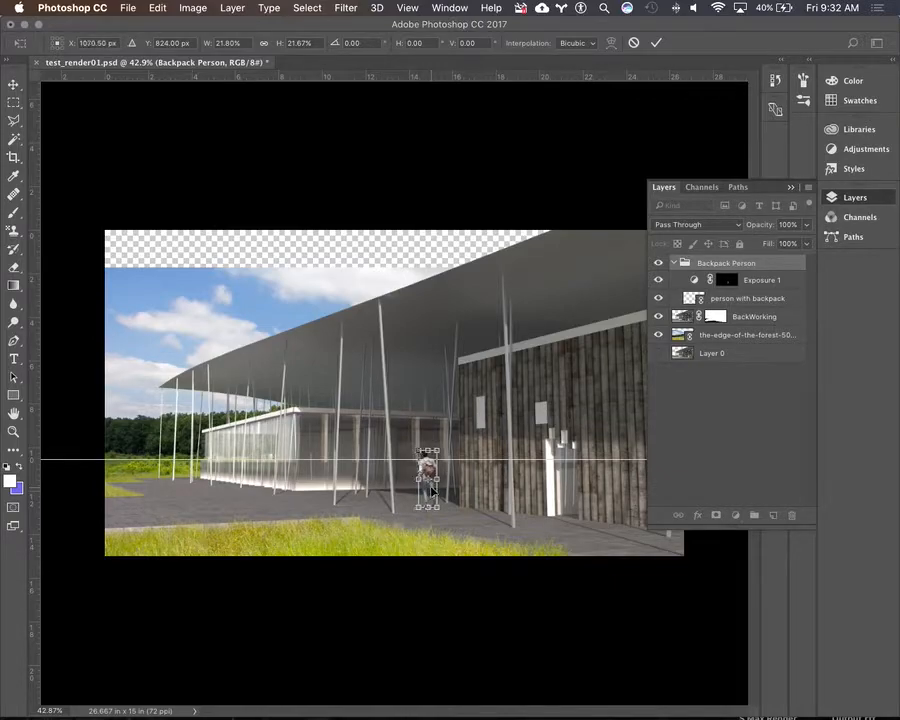
key(Right)
key(Right)
key(Right)
key(Right)
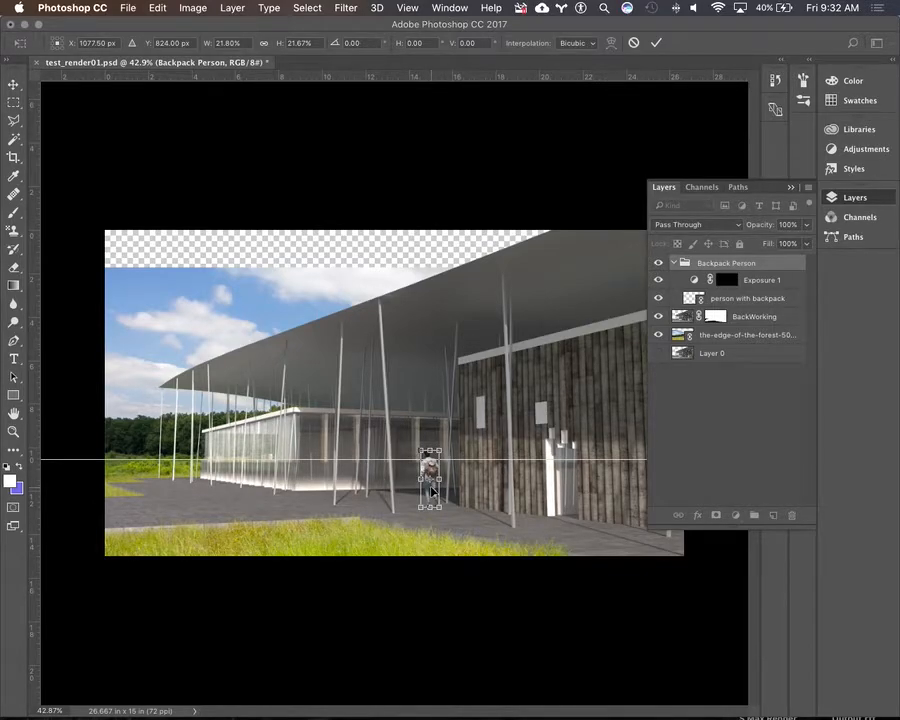
- Fine-tune the person group's horizontal placement between the slanted columns to X 1078.5 px and apply the transform
scroll(436, 478, up, 5)
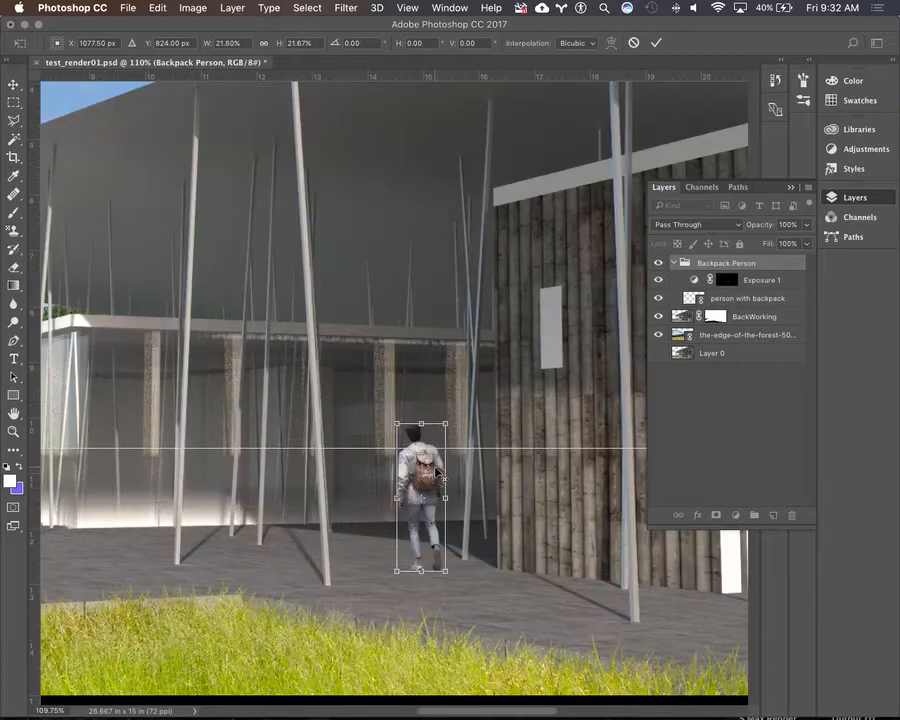
scroll(436, 473, up, 3)
scroll(435, 473, down, 3)
scroll(435, 473, up, 3)
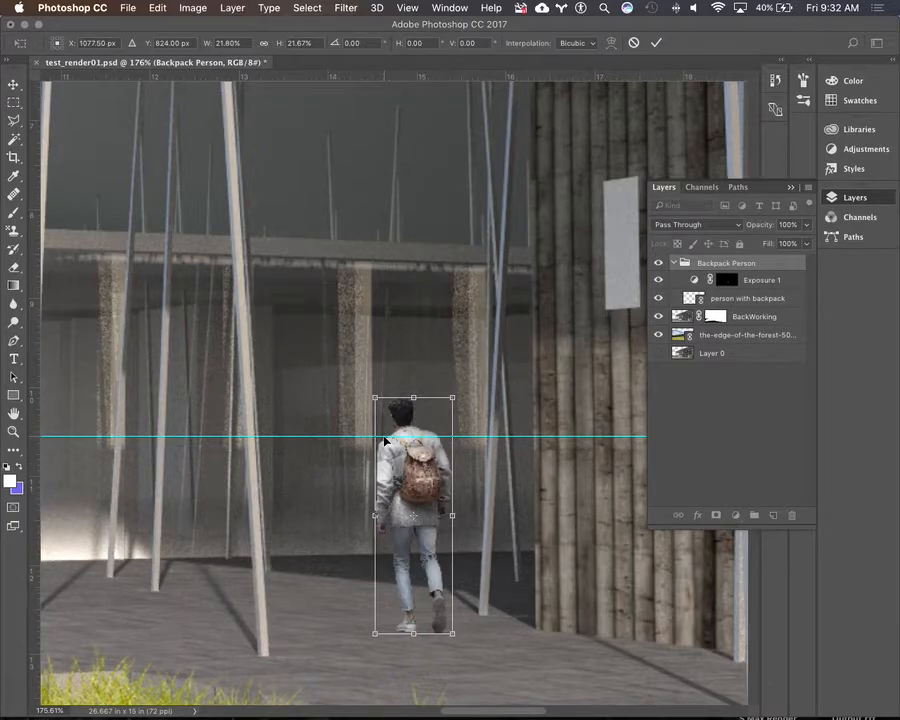
key(shift+Left)
key(shift+Left)
key(shift+Left)
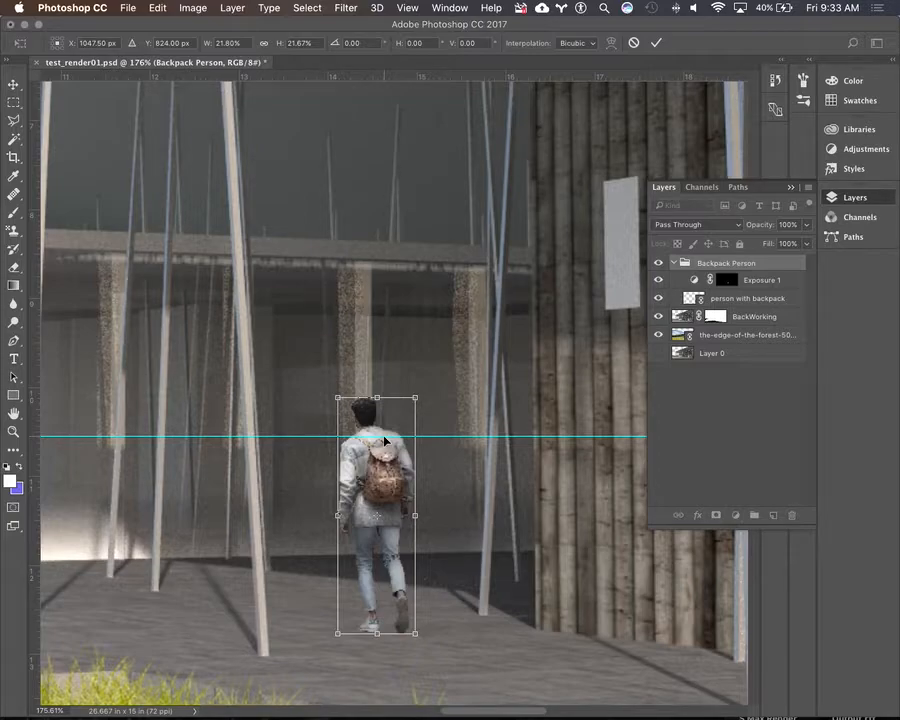
key(shift+Right)
key(shift+Right)
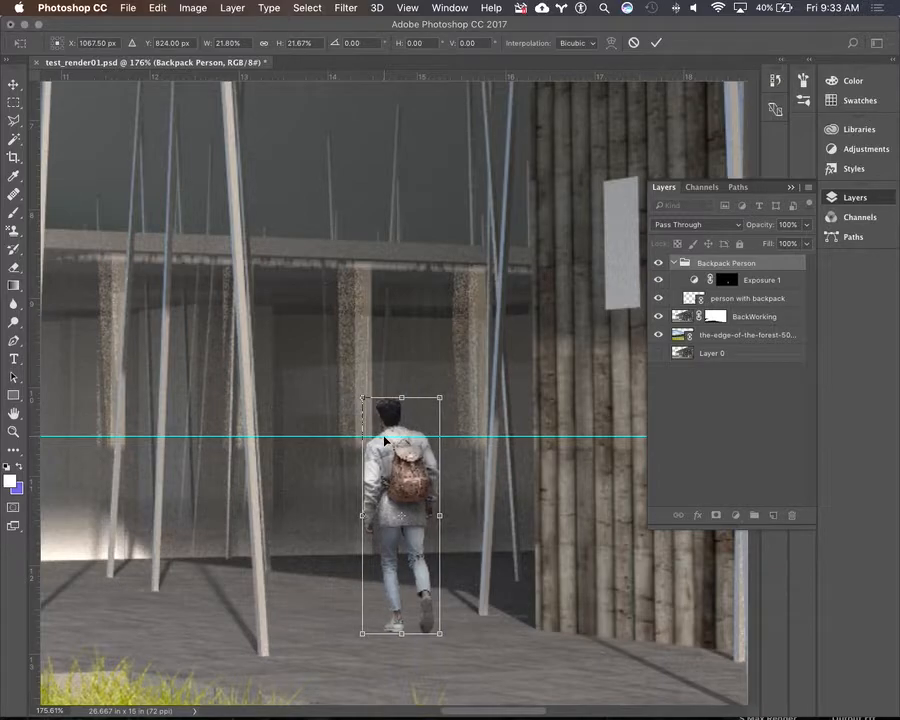
key(shift+Right)
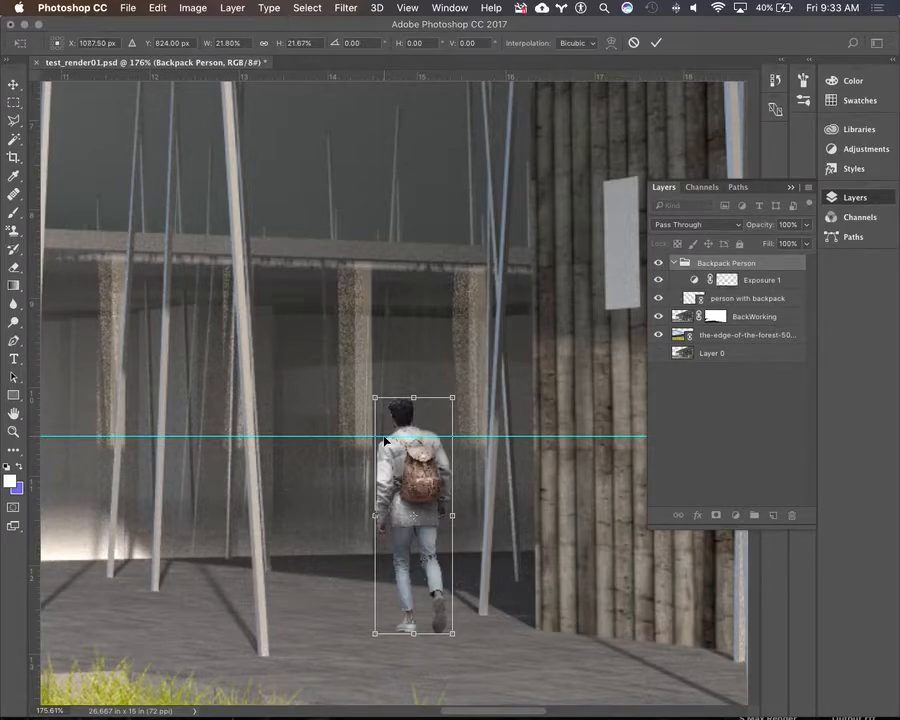
key(Right)
key(Right)
key(Right)
key(Right)
key(Right)
key(Right)
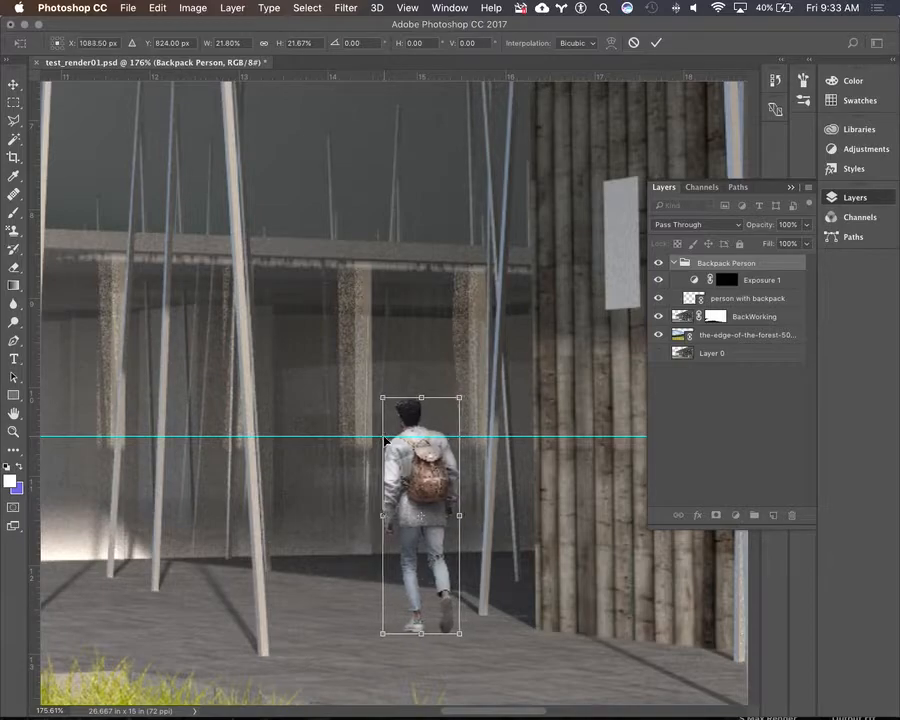
key(Left)
key(Left)
key(Left)
key(Left)
key(Left)
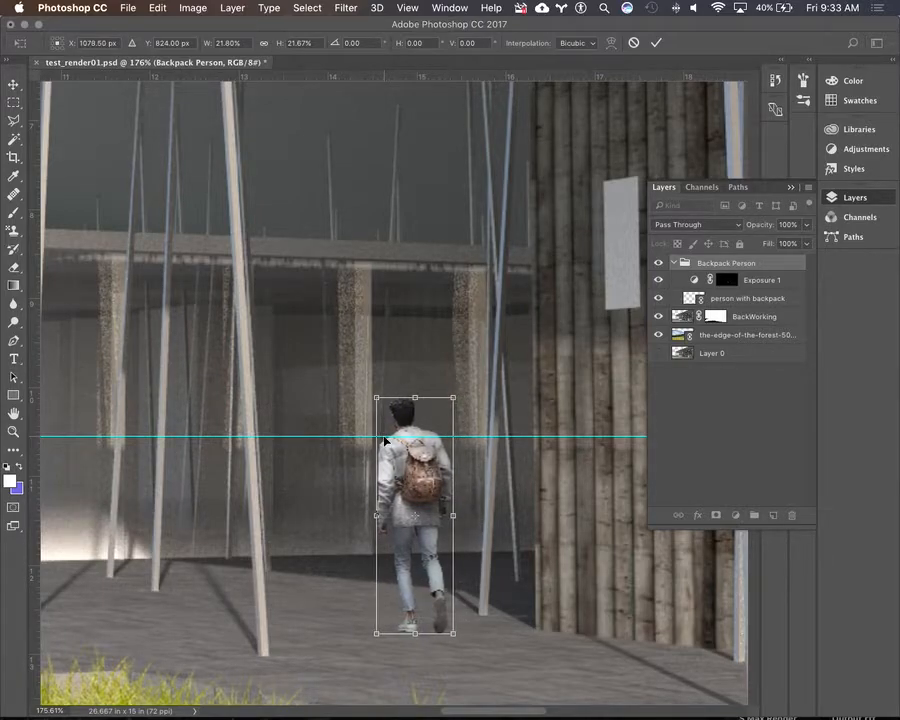
key(Return)
key(b)
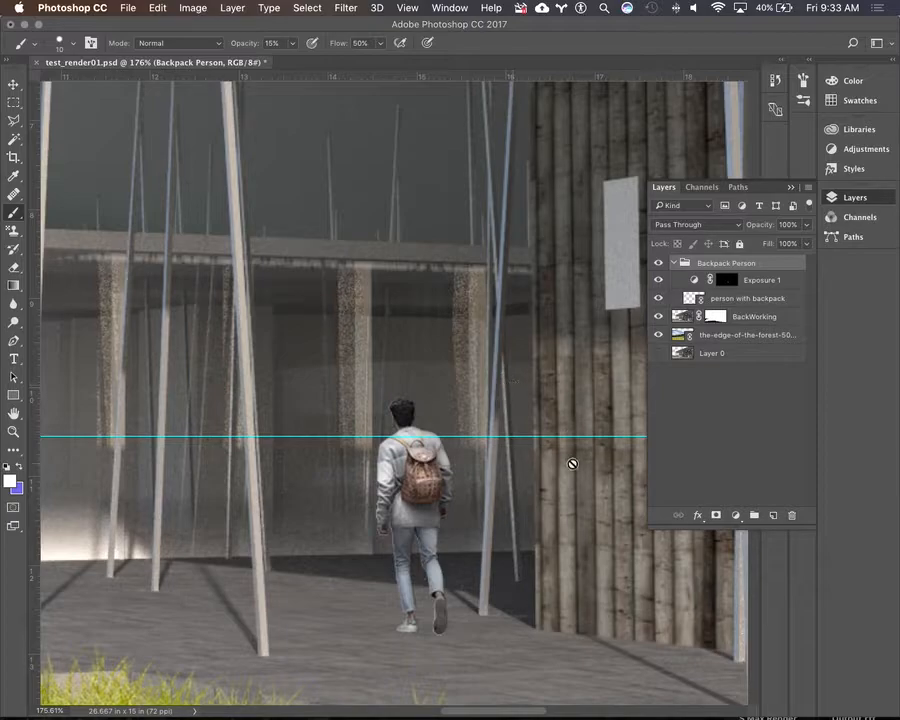
- Duplicate the person with backpack layer within test_render01.psd as person with backpack copy
scroll(576, 458, down, 4)
scroll(579, 457, down, 2)
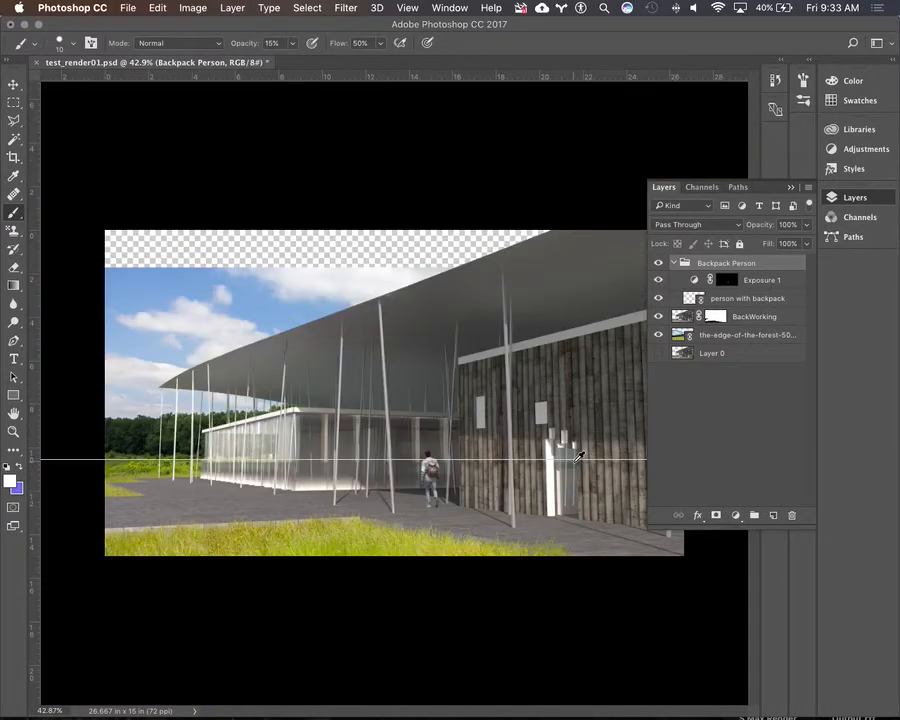
scroll(578, 457, up, 4)
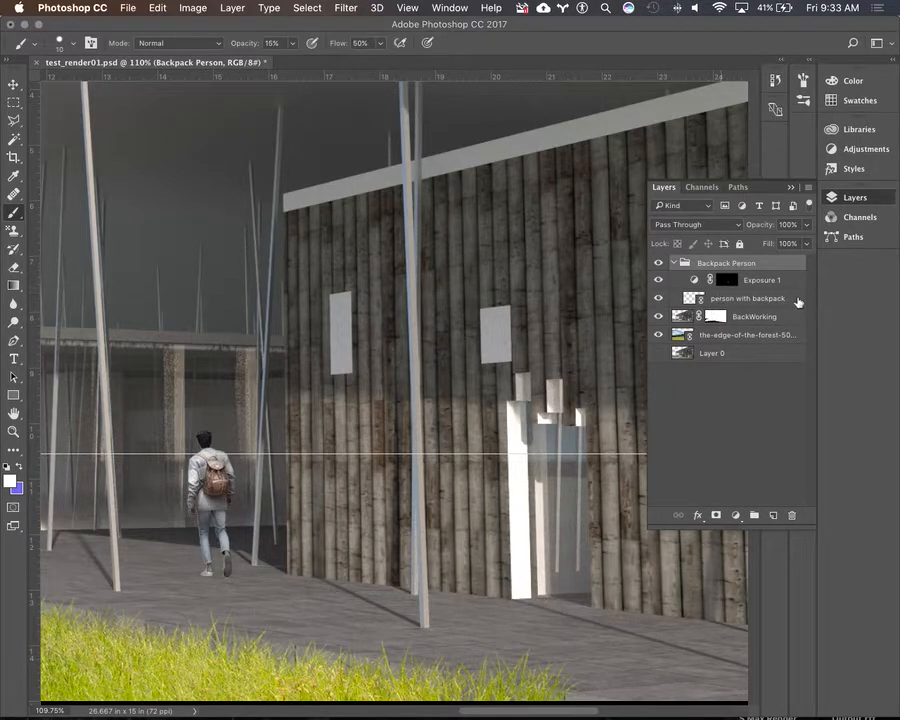
click(753, 296)
click(760, 282)
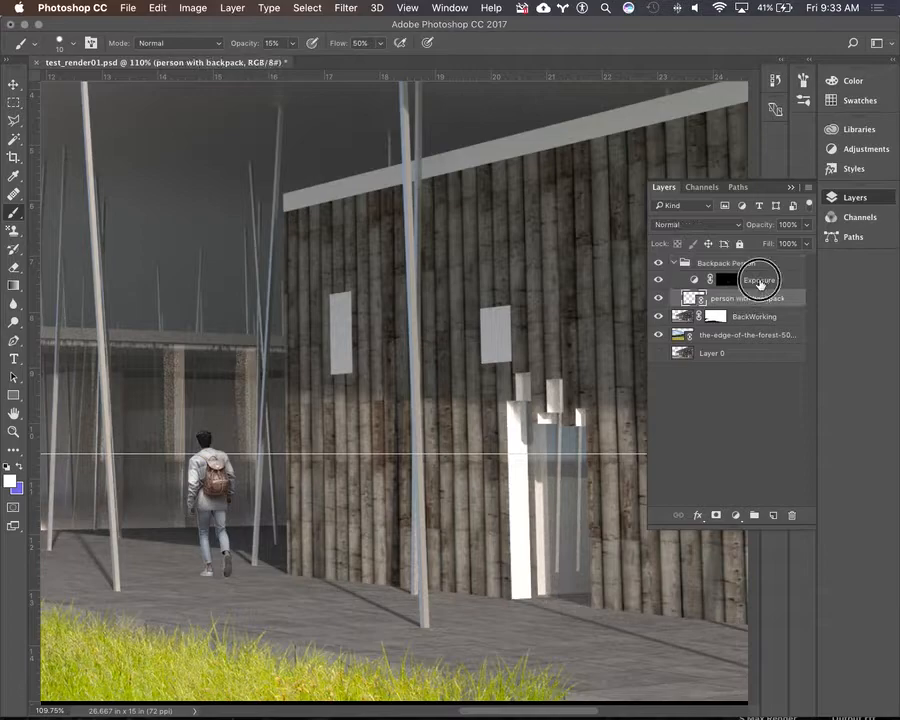
click(737, 303)
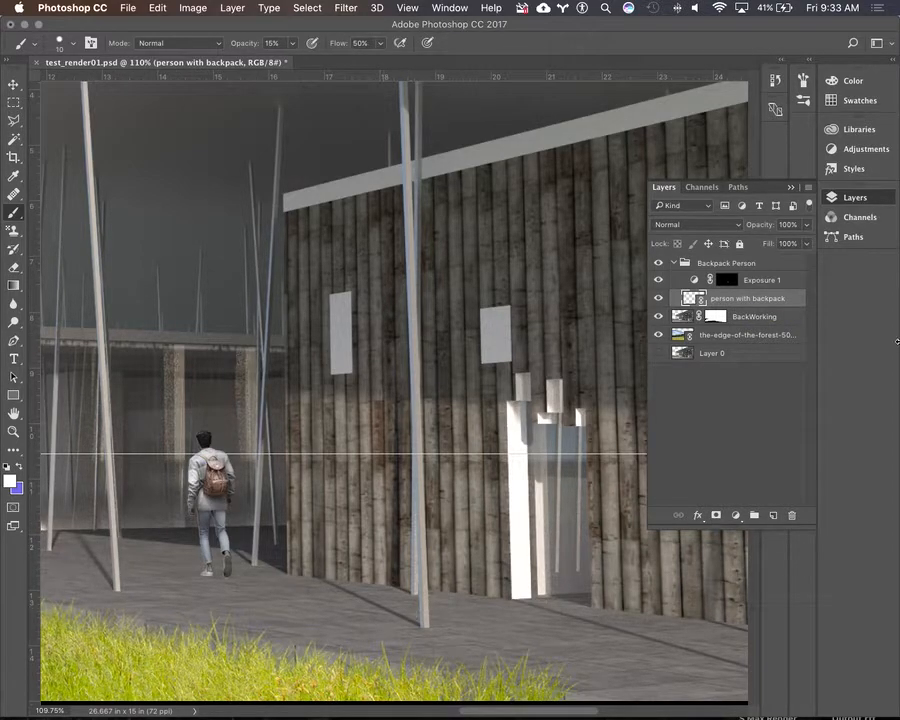
right_click(747, 305)
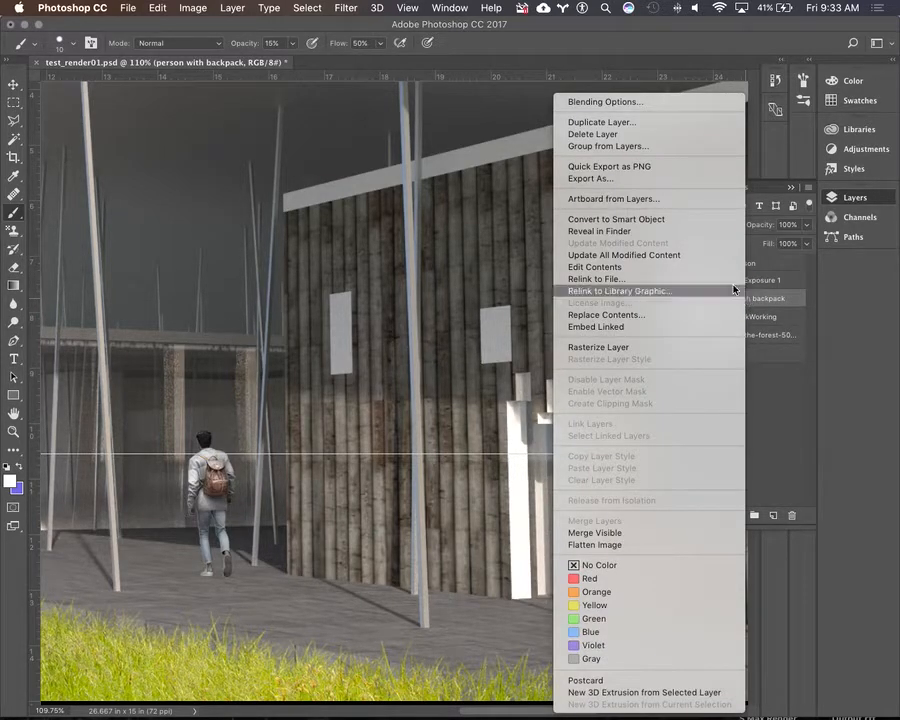
click(662, 124)
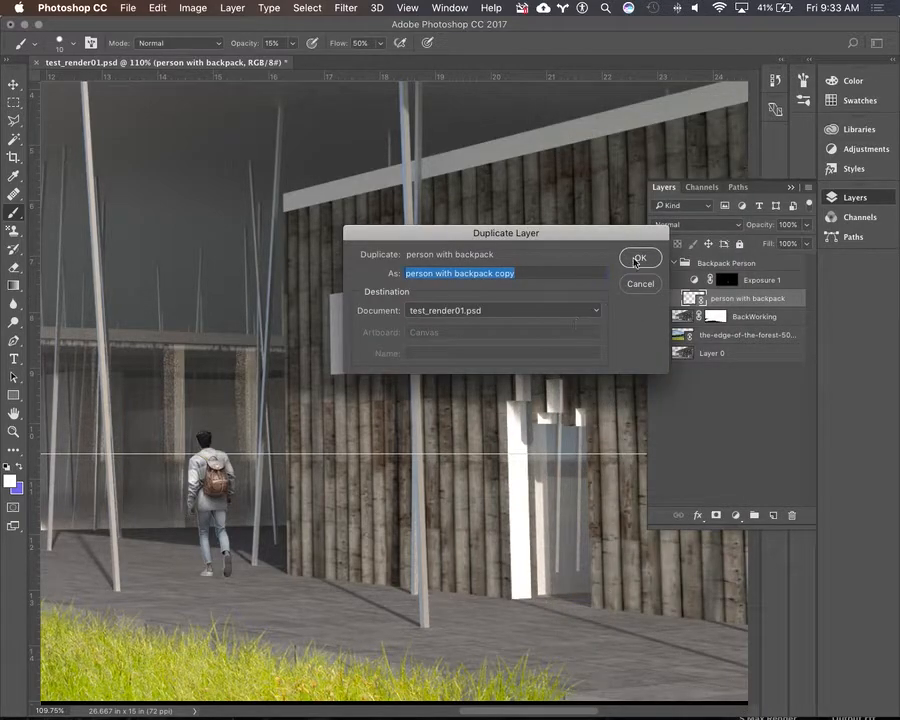
click(638, 259)
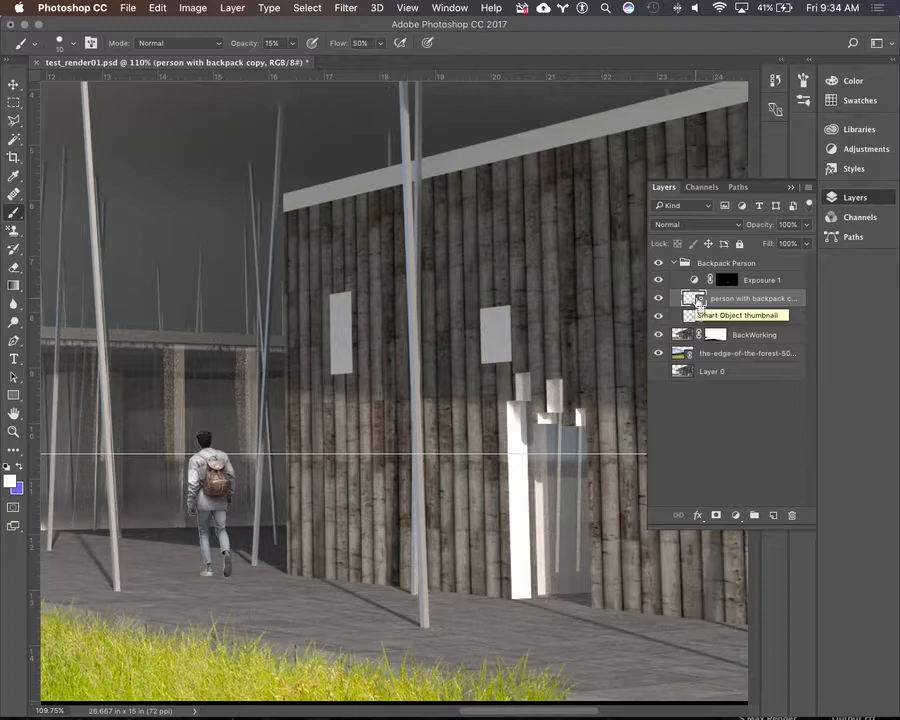
- Move the copied figure beside the original, toward the slanted column, at X 982.5 px and Y 820.5 px, and apply the transform
key(super+t)
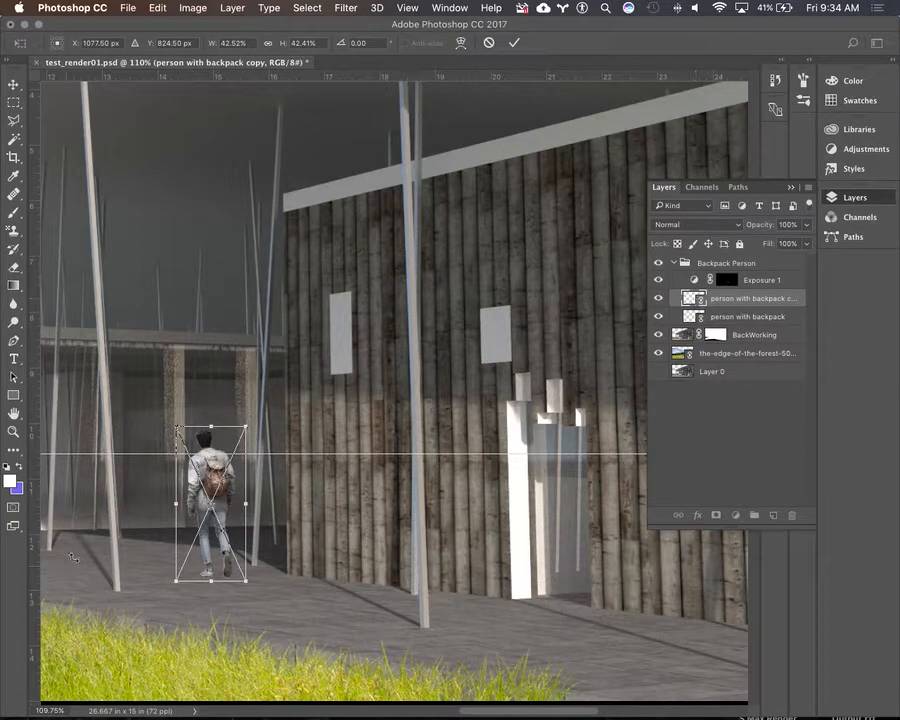
drag(222, 521, 152, 514)
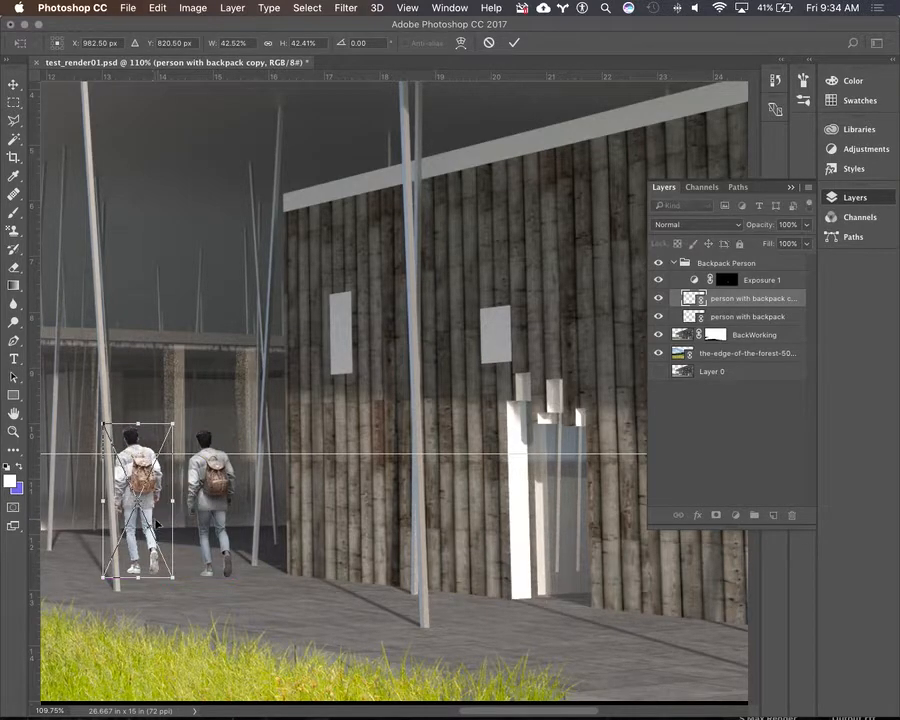
click(725, 301)
click(725, 301)
key(Return)
key(b)
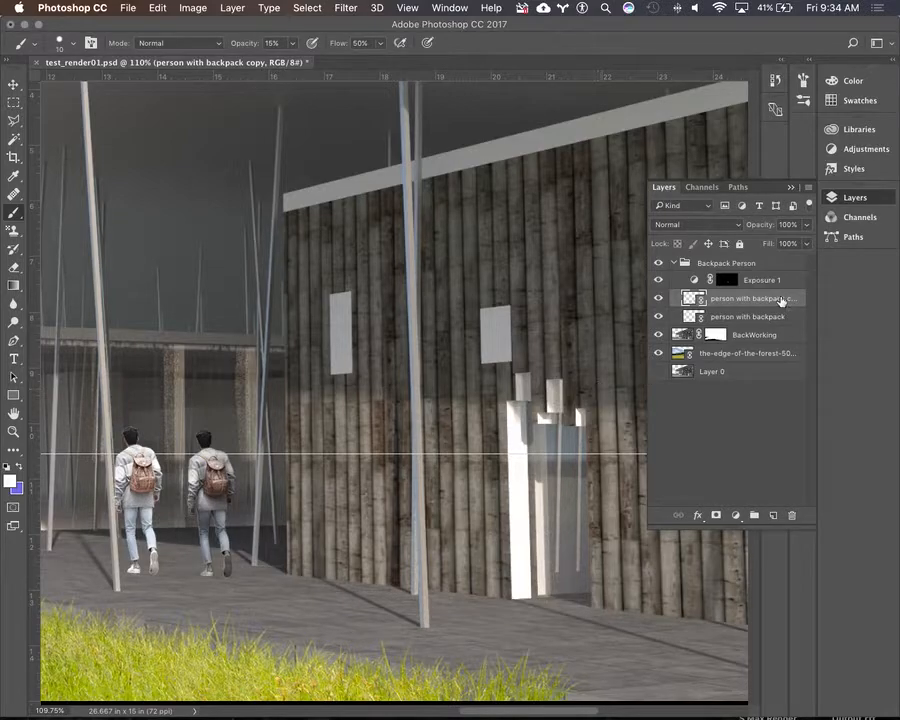
- Rename the copied figure's layer as shadow and place it directly beneath the person with backpack layer
double_click(729, 300)
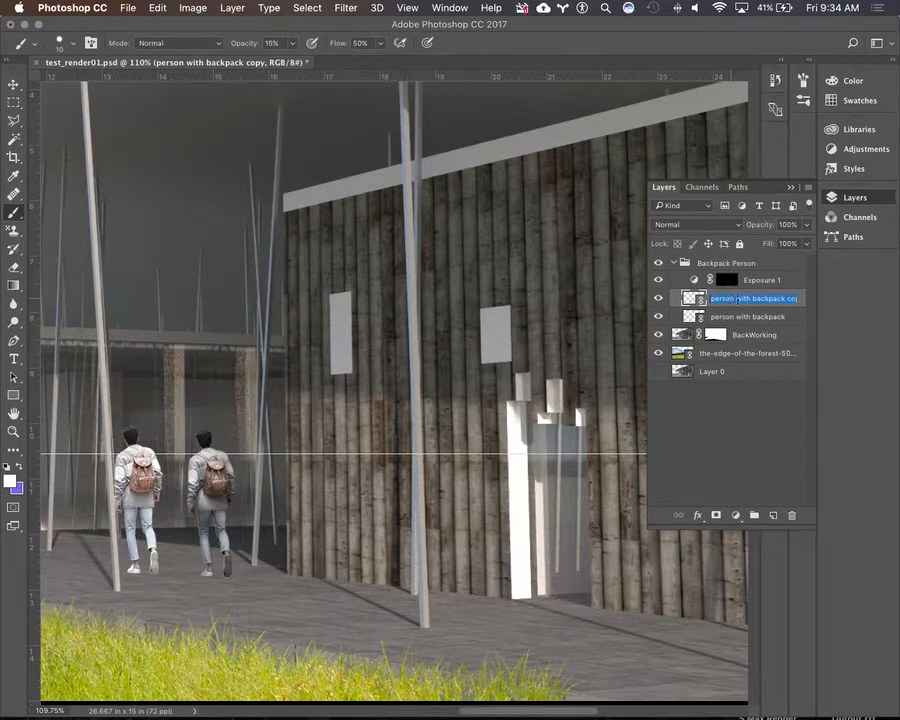
text(shadow)
key(Return)
drag(688, 300, 740, 317)
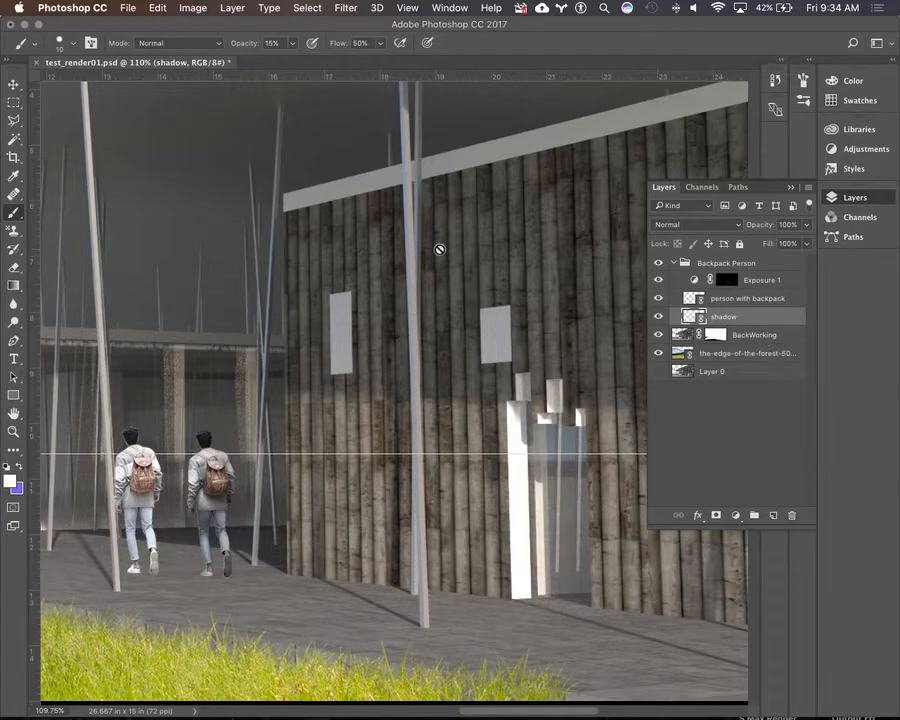
- Darken the shadow layer to a black silhouette by applying an Exposure adjustment of -20
right_click(723, 316)
click(746, 316)
click(191, 9)
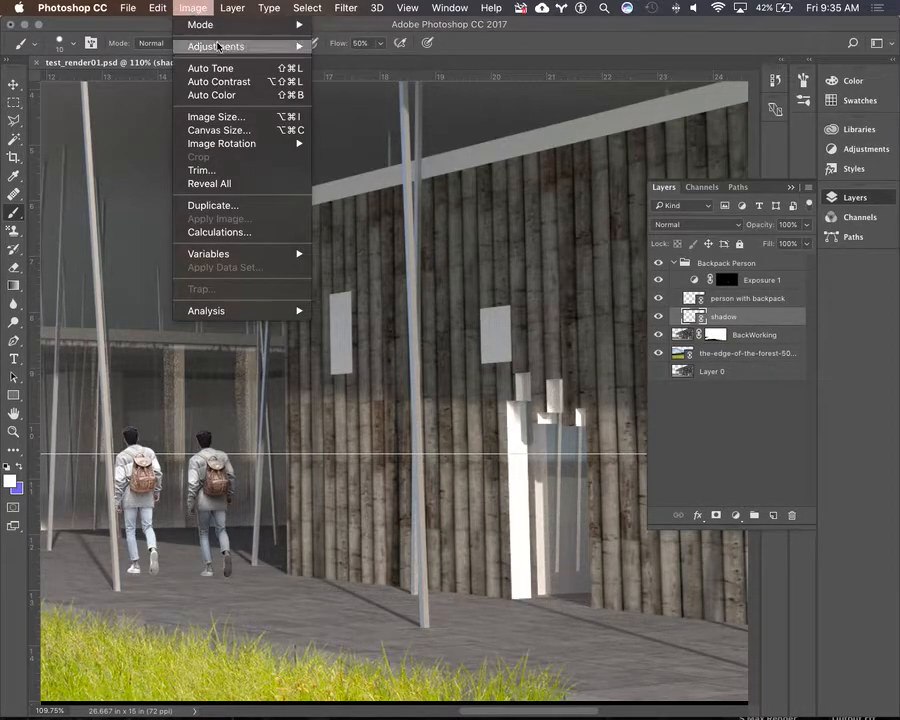
mouse_move(210, 46)
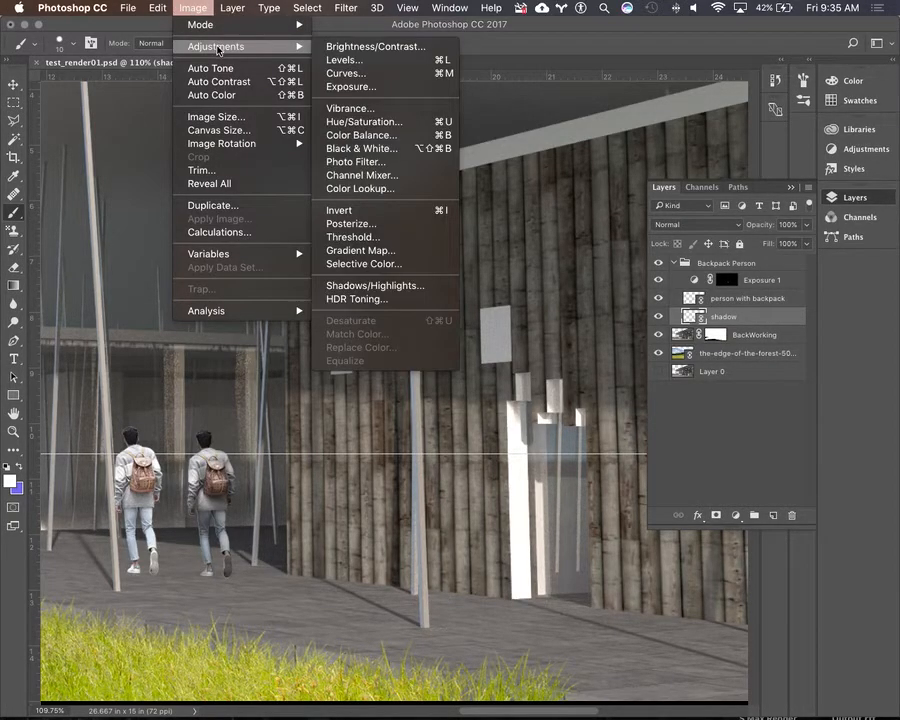
click(348, 87)
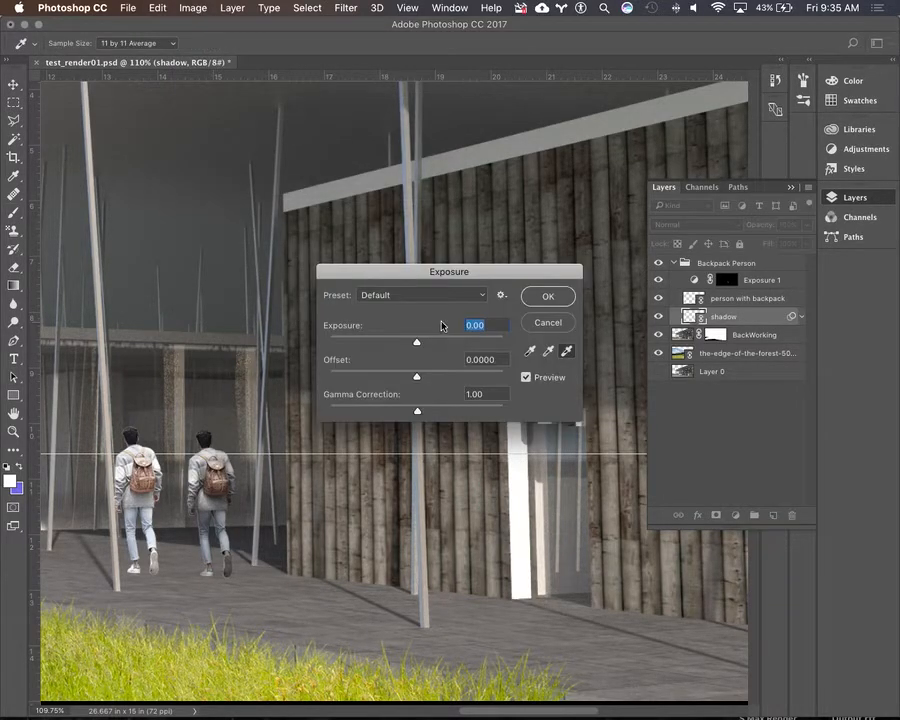
drag(417, 342, 320, 346)
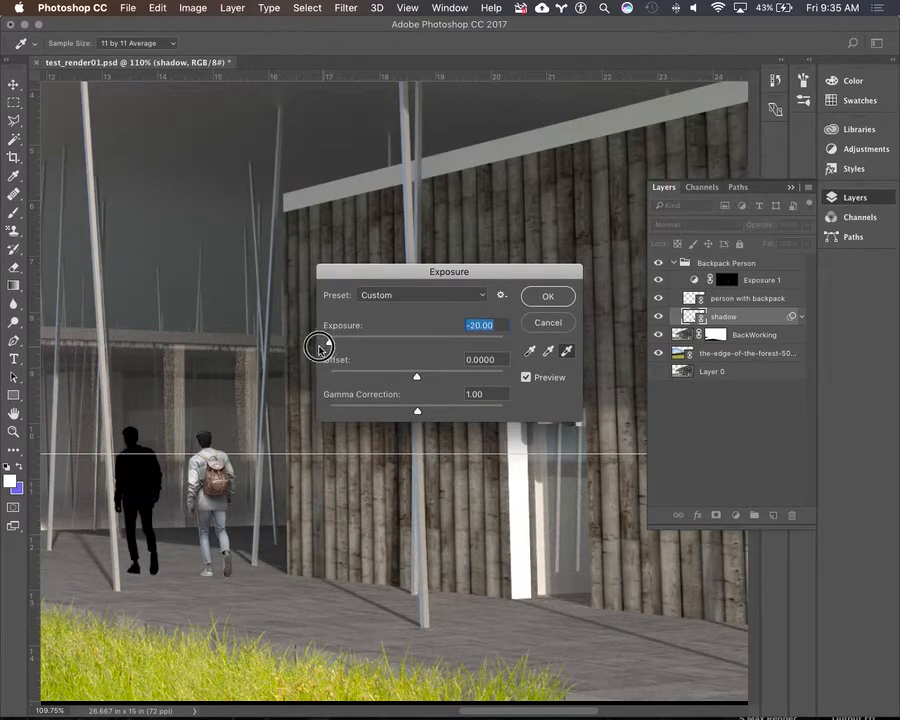
click(548, 297)
key(b)
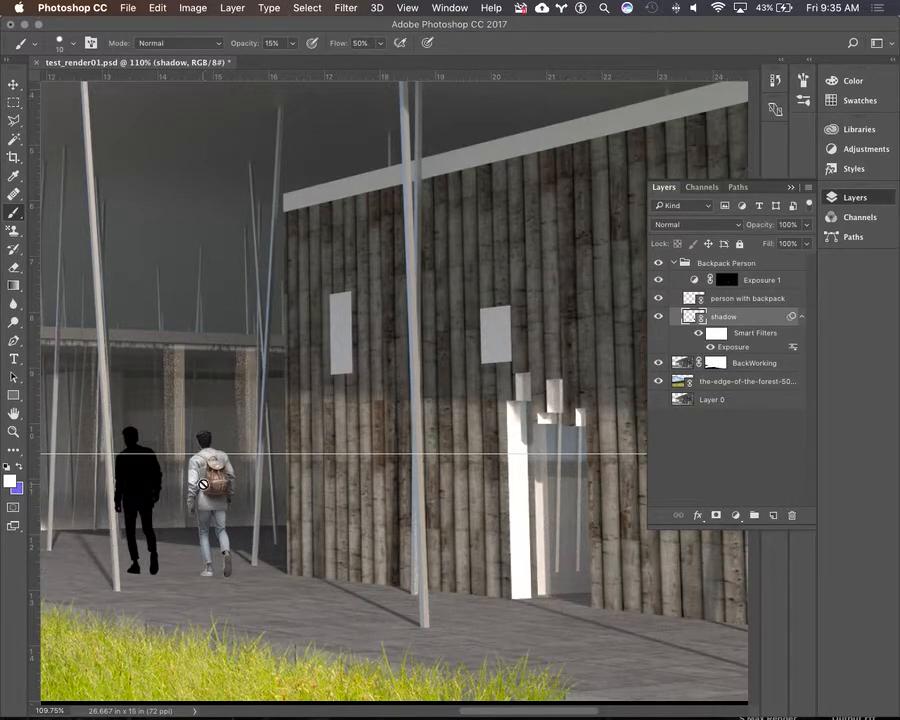
- Distort the shadow layer into a flattened, slanted shape about 12% high and move it to the original figure's feet
click(737, 318)
click(160, 8)
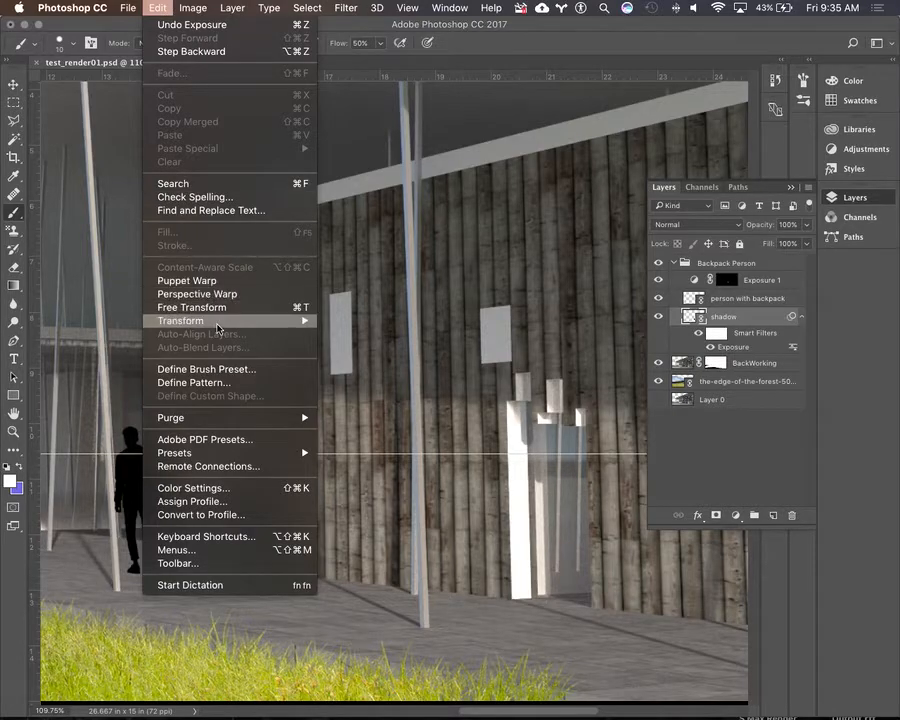
mouse_move(224, 330)
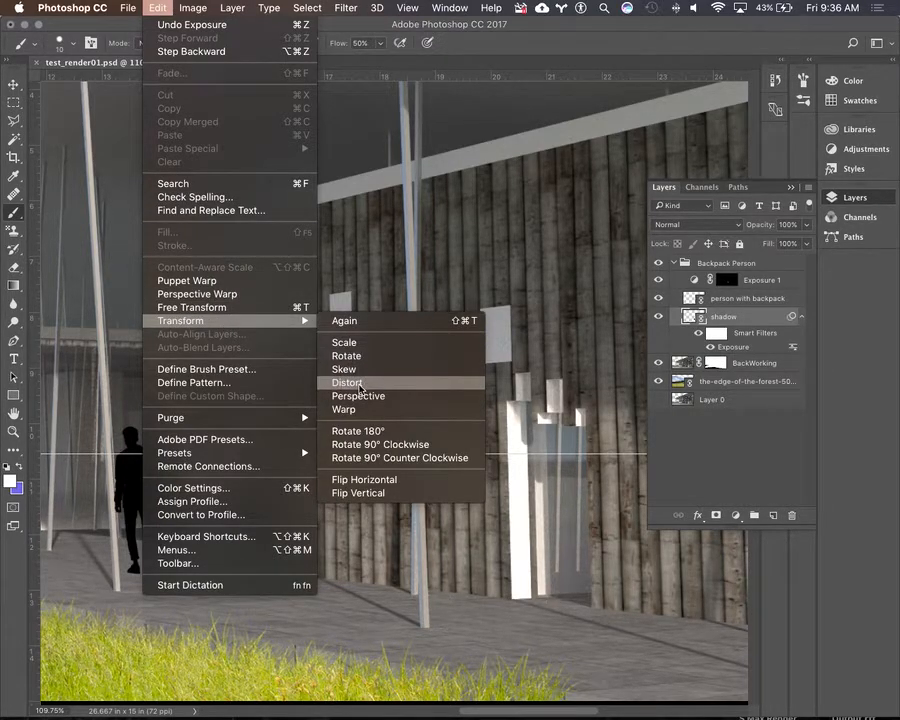
click(348, 383)
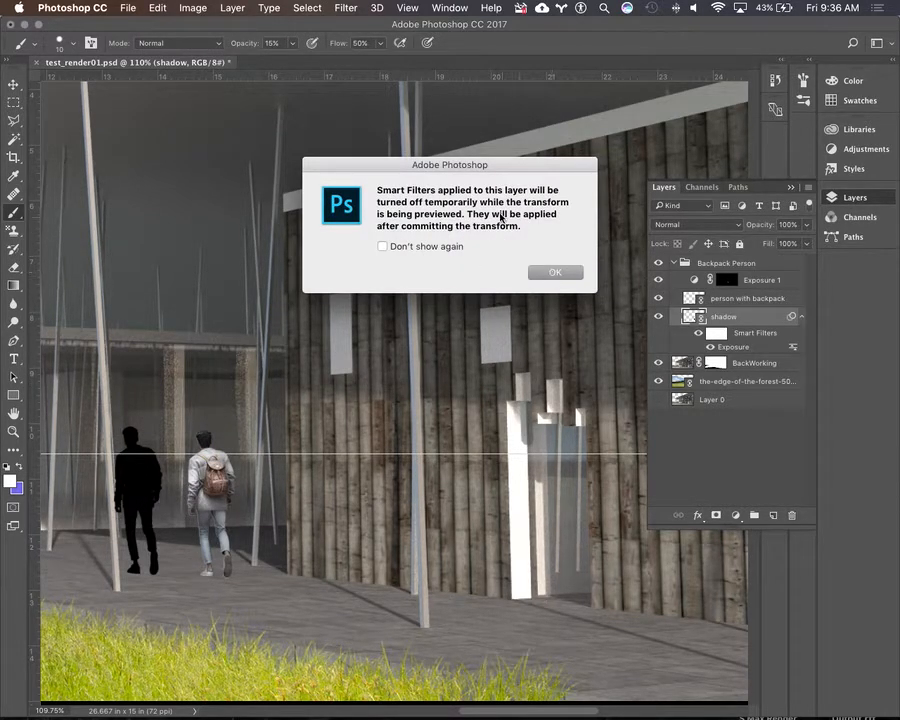
click(560, 276)
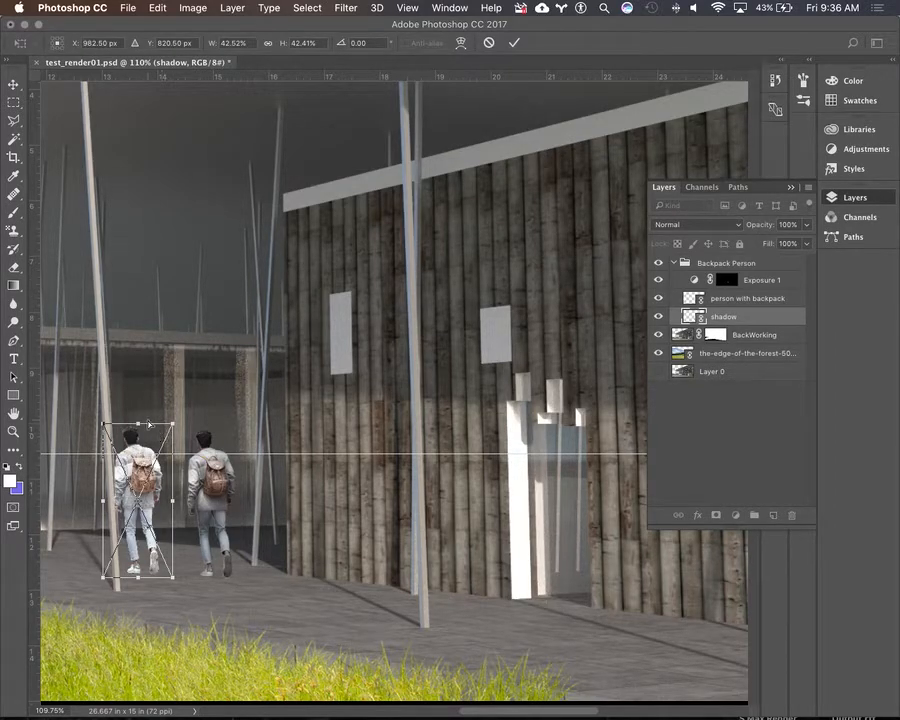
drag(138, 427, 100, 523)
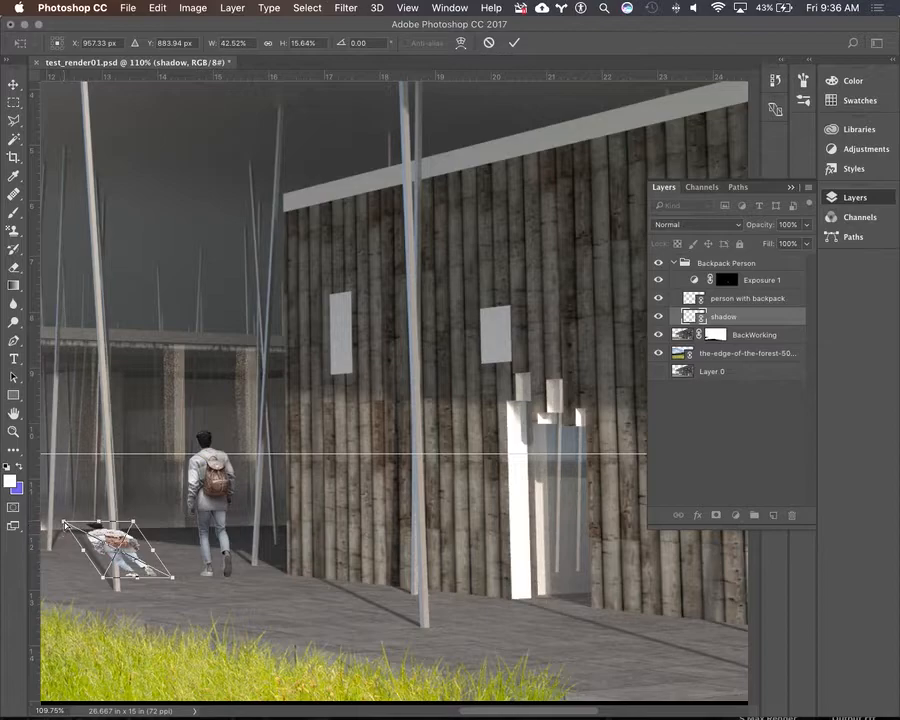
drag(63, 522, 79, 527)
drag(137, 524, 205, 583)
- Shift the distorted shadow closer to the shoes and stretch its base corner outward, to about 48.2% width and 12.3% height
scroll(200, 598, up, 3)
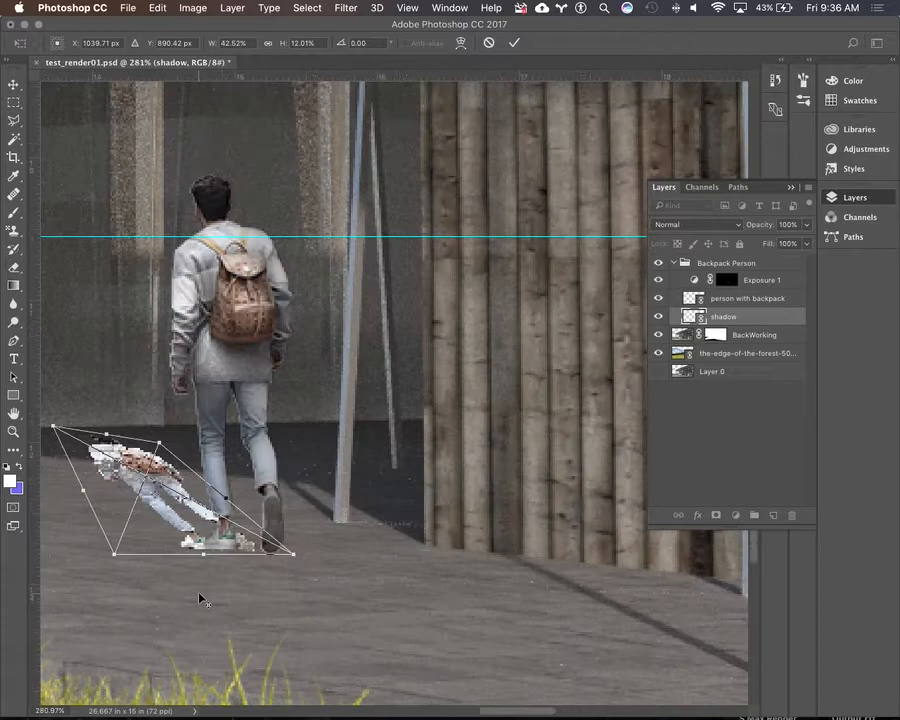
scroll(200, 598, up, 3)
drag(157, 475, 192, 486)
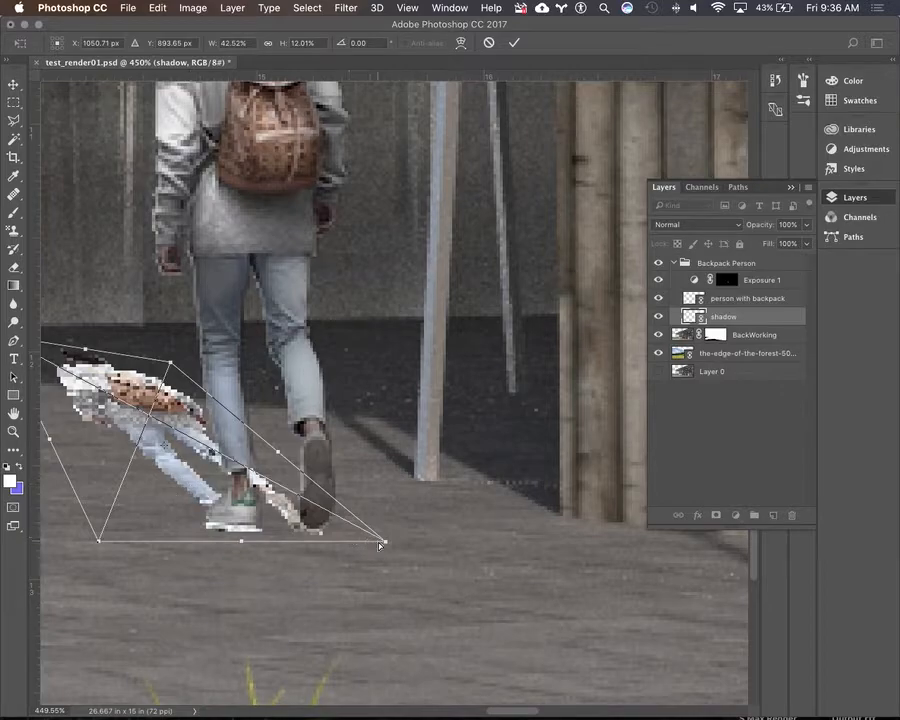
drag(365, 541, 423, 564)
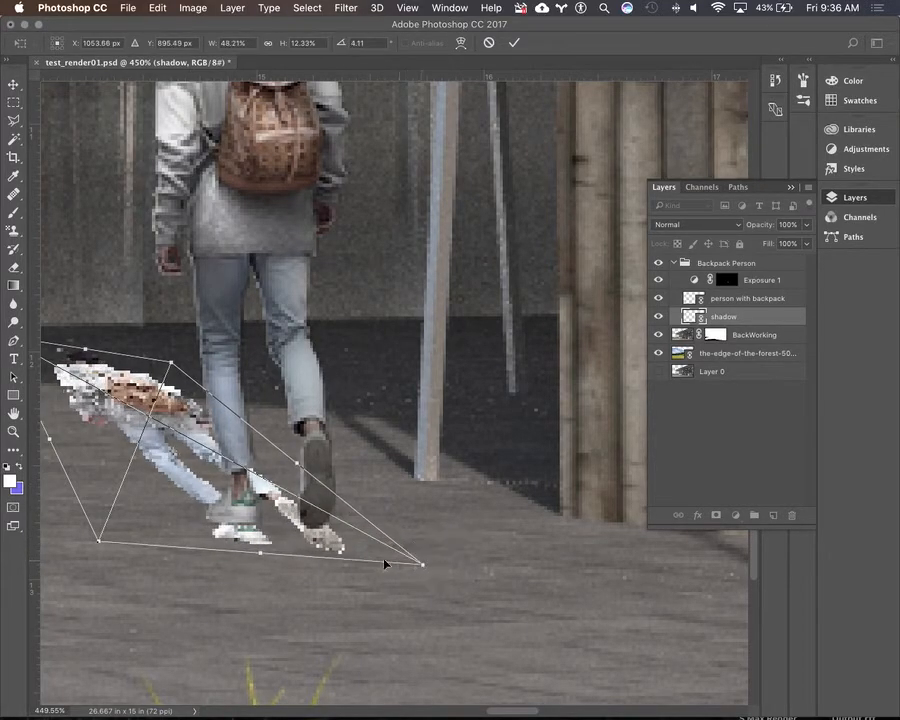
- Refine the shadow's base corners and position to meet the person's shoes, at about 43.1% width, 11.6% height and 8.17° rotation
drag(98, 548, 106, 526)
drag(200, 485, 187, 476)
drag(411, 551, 410, 569)
drag(185, 516, 187, 512)
drag(414, 563, 392, 545)
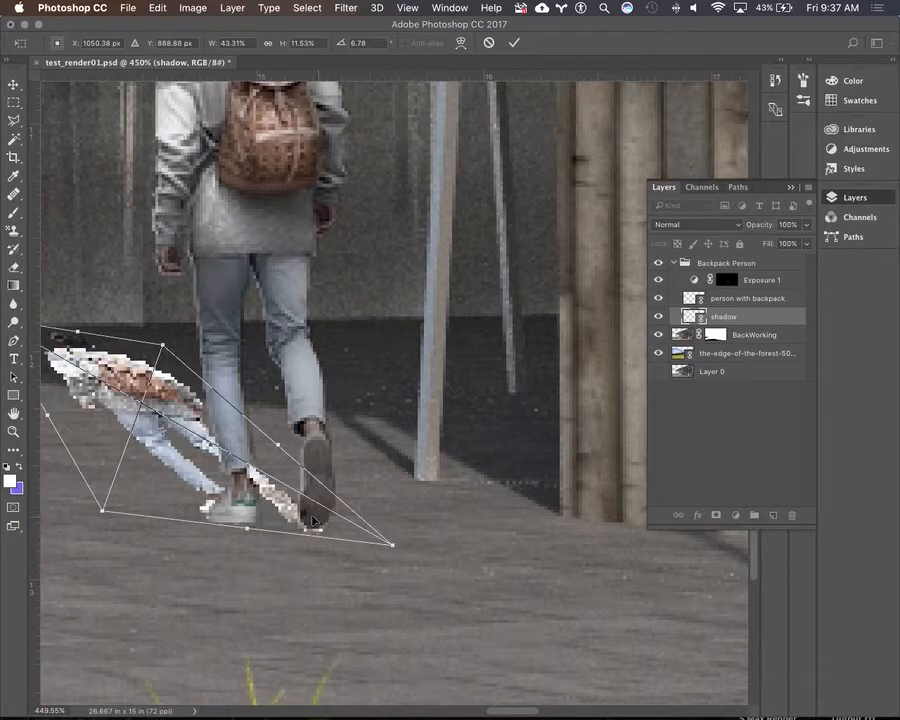
mouse_move(392, 546)
mouse_down()
mouse_move(376, 532)
mouse_move(390, 552)
mouse_up()
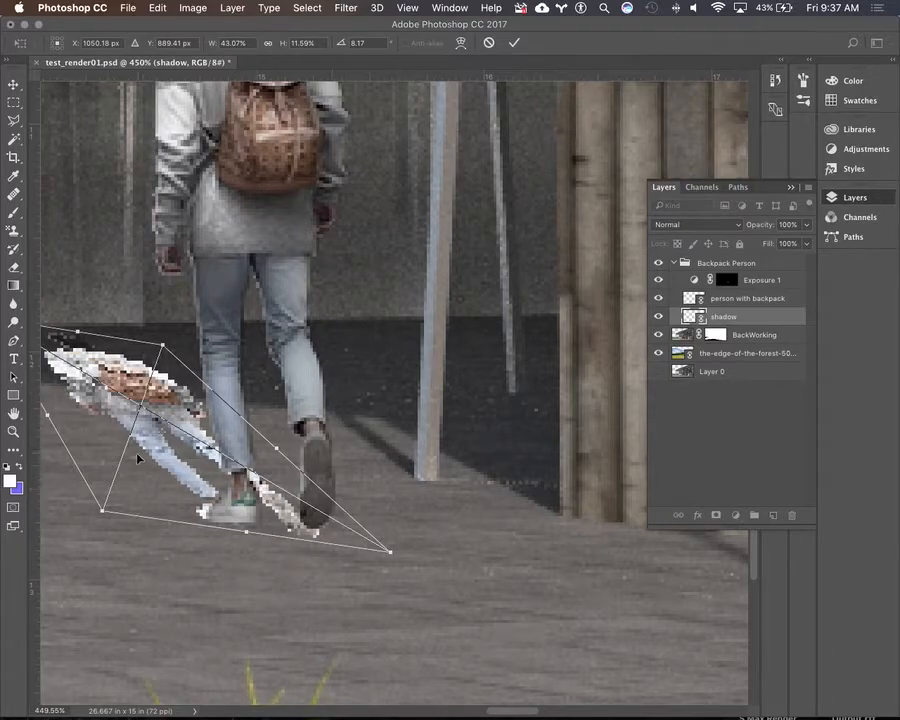
- Pull the shadow's outer head corner and outer base corner inward, narrowing it to about 38.9% width and 12% height
drag(268, 586, 363, 608)
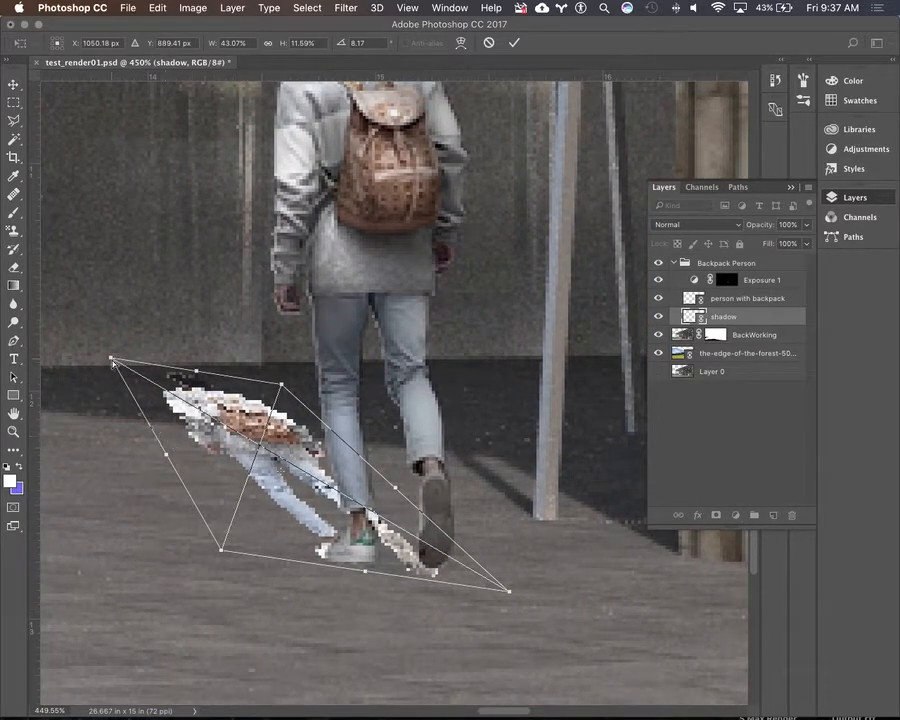
drag(112, 357, 153, 377)
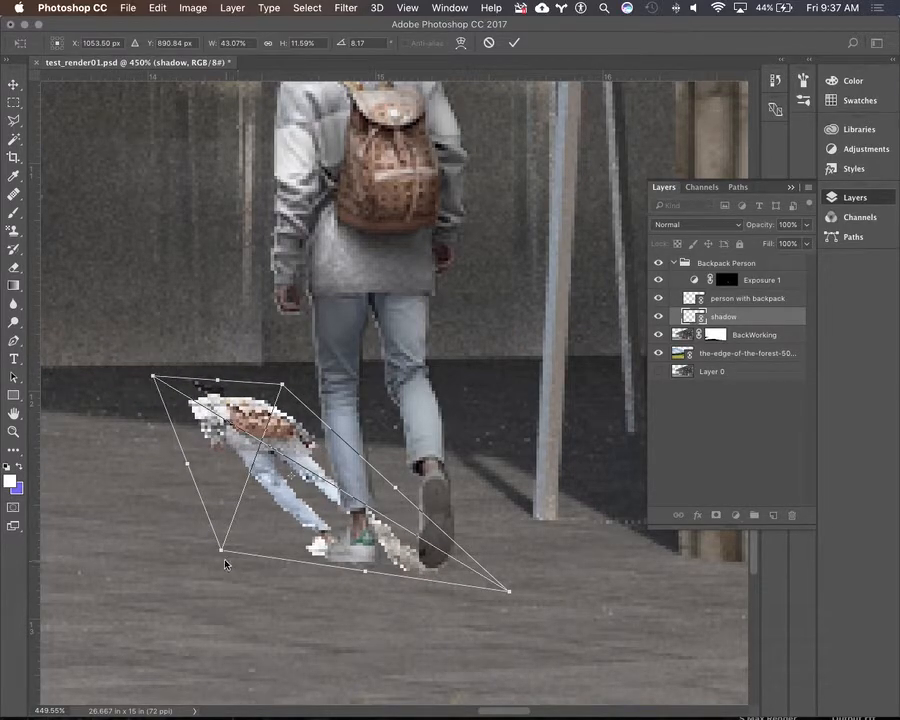
drag(221, 554, 248, 562)
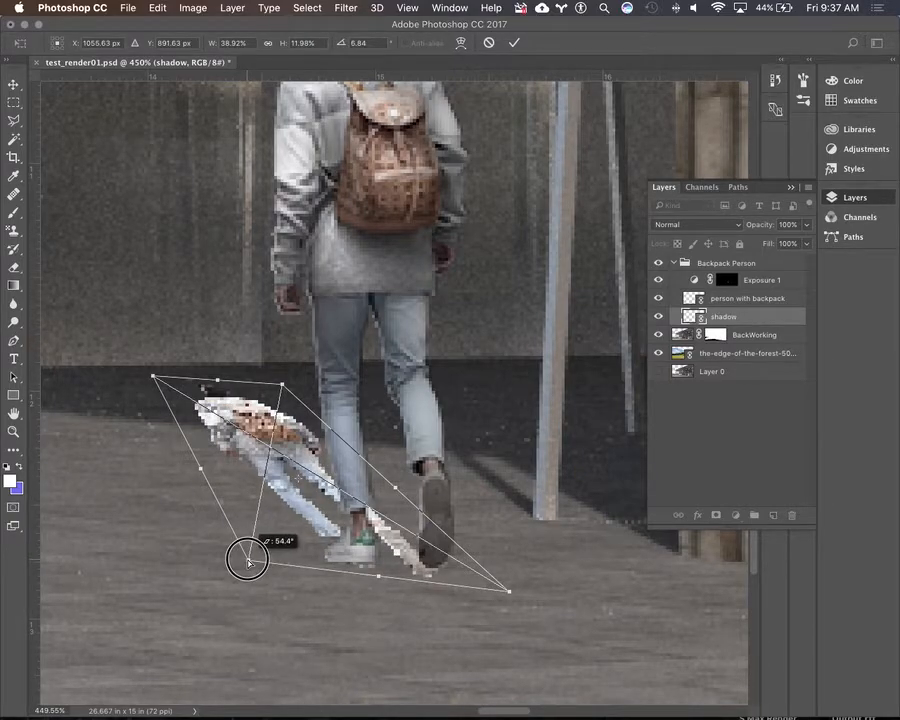
drag(248, 562, 248, 561)
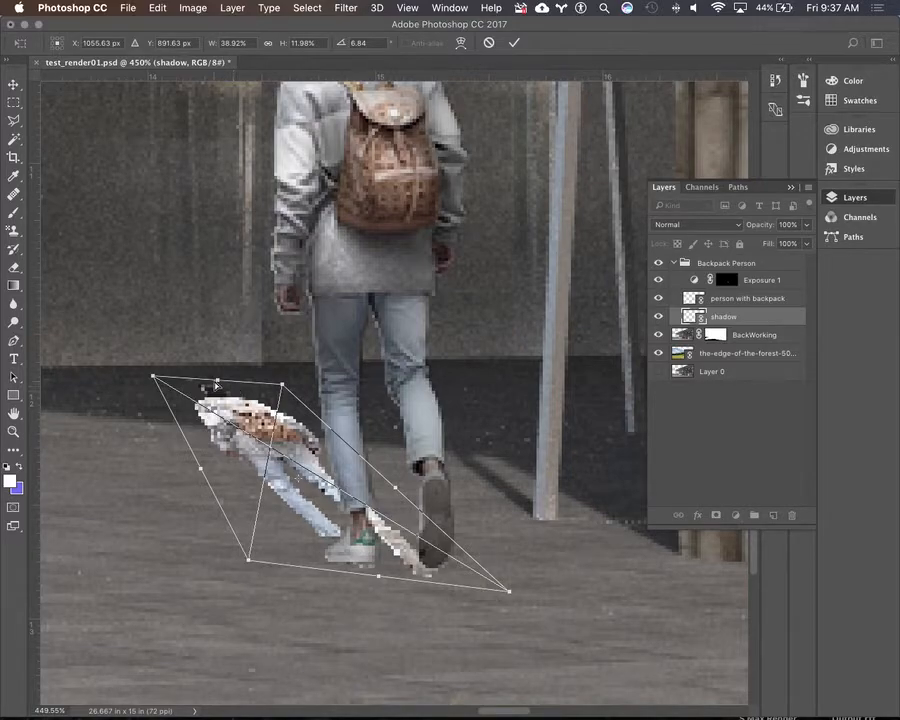
- Reshape the shadow's head edge and outer base corner to about 39.05% width, 13.04% height and 5.29° rotation, and apply the transform
drag(218, 382, 206, 355)
drag(142, 347, 149, 349)
drag(271, 355, 259, 357)
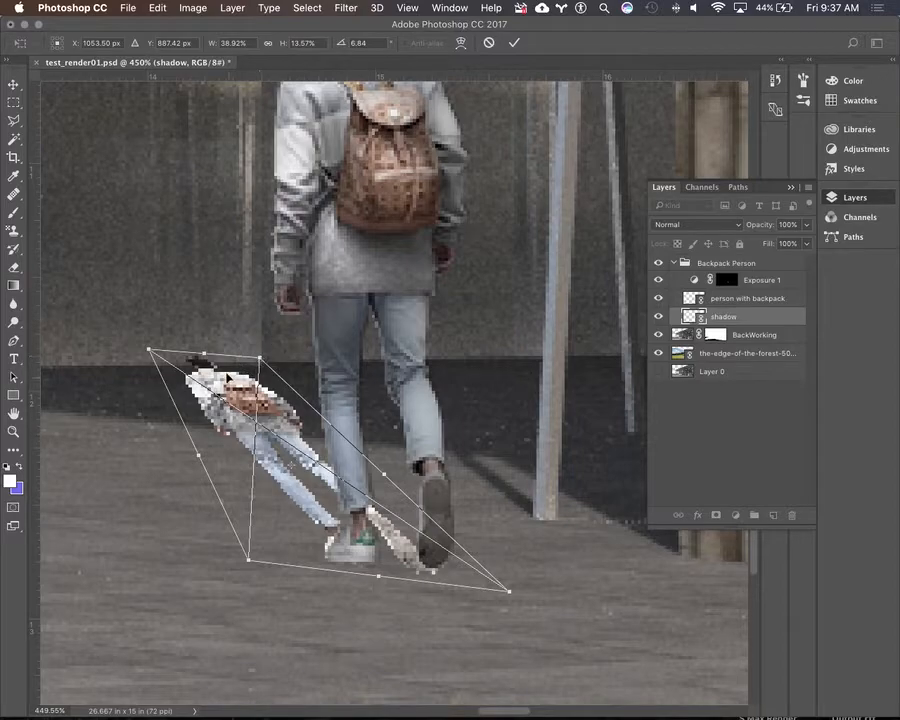
drag(201, 352, 210, 374)
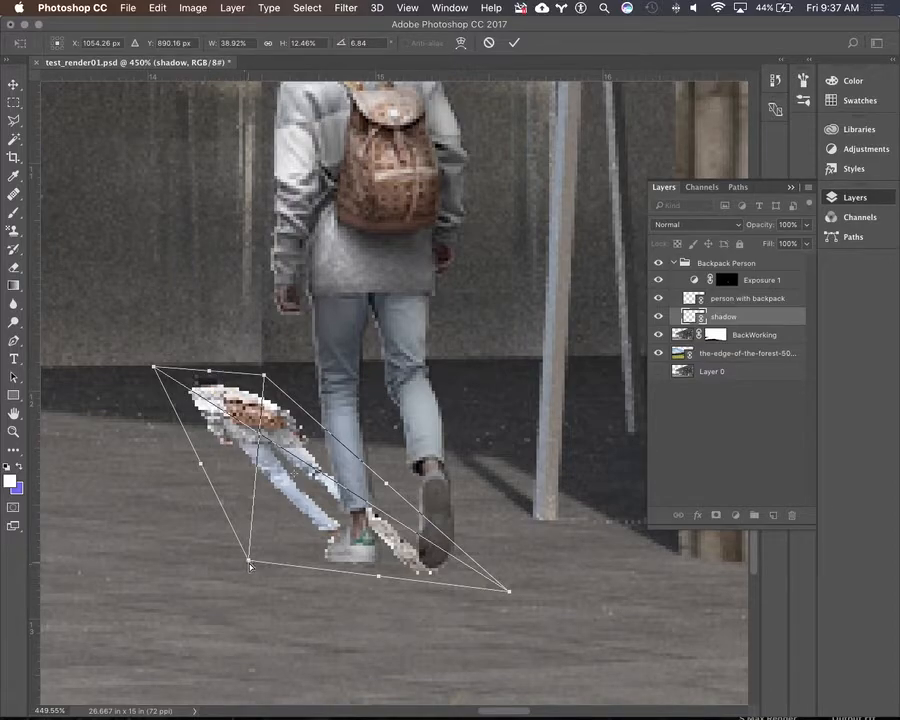
drag(249, 563, 247, 571)
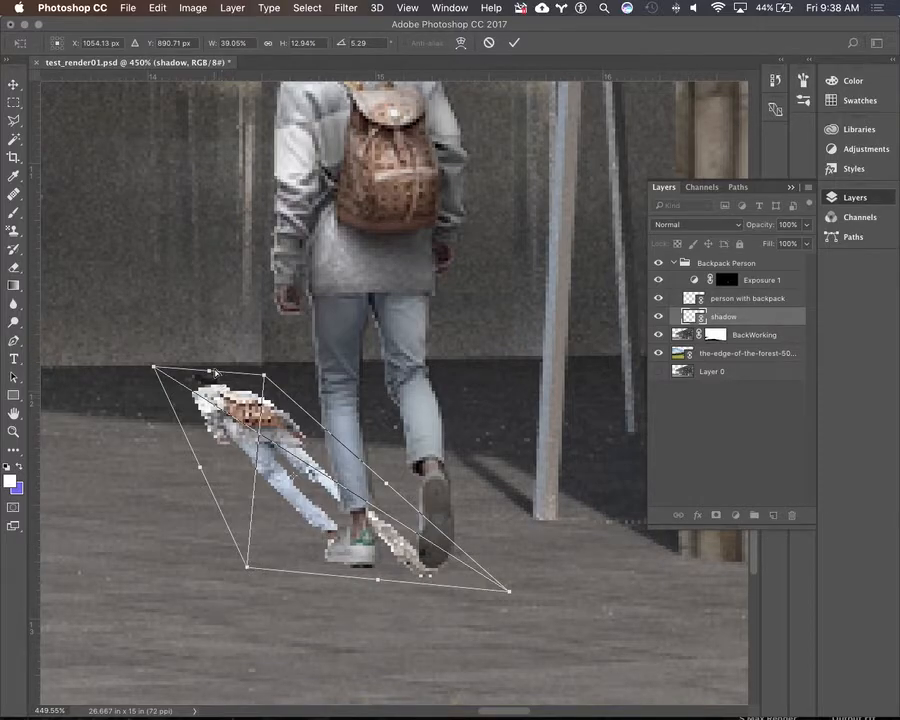
mouse_move(215, 372)
mouse_down()
mouse_move(214, 364)
mouse_move(222, 374)
mouse_move(226, 366)
mouse_move(228, 375)
mouse_up()
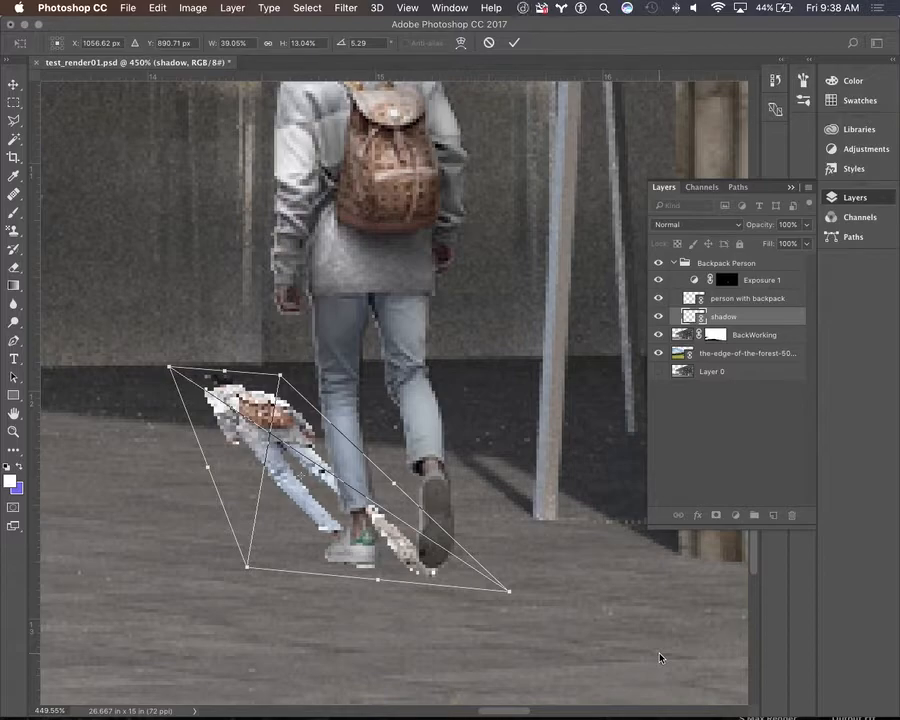
key(Return)
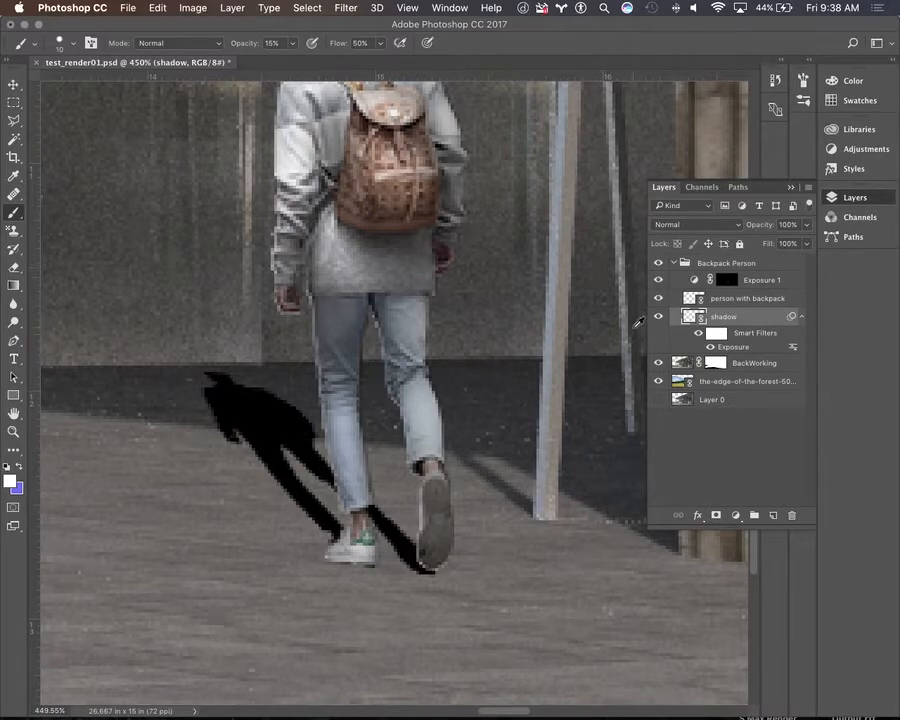
- Try the Darken blend mode on the shadow layer and settle on Multiply
scroll(639, 322, up, 3)
scroll(466, 361, down, 5)
scroll(466, 361, down, 2)
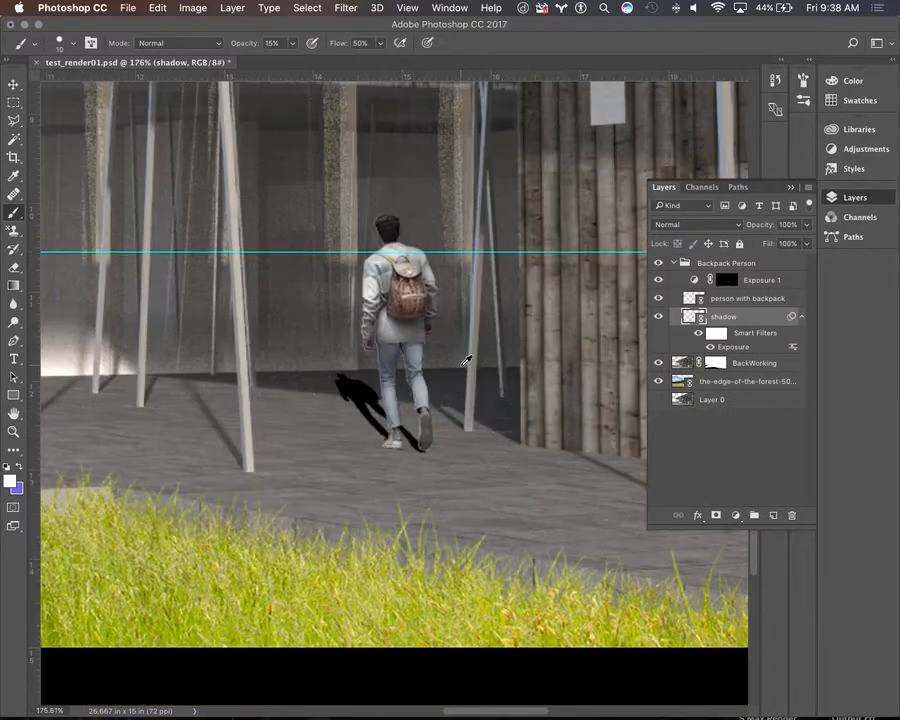
scroll(466, 361, up, 2)
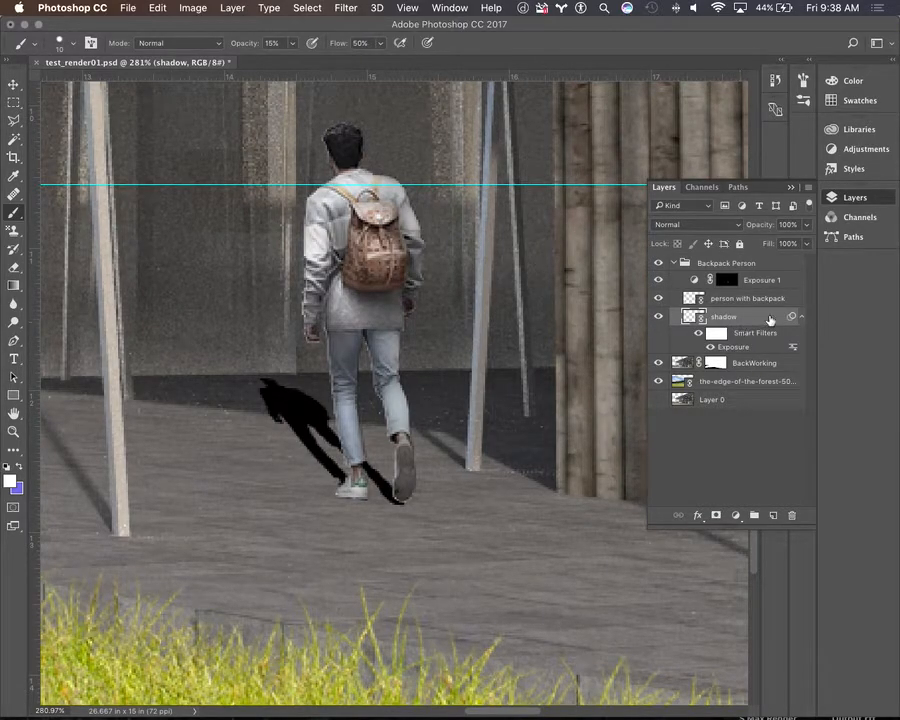
click(739, 225)
click(699, 224)
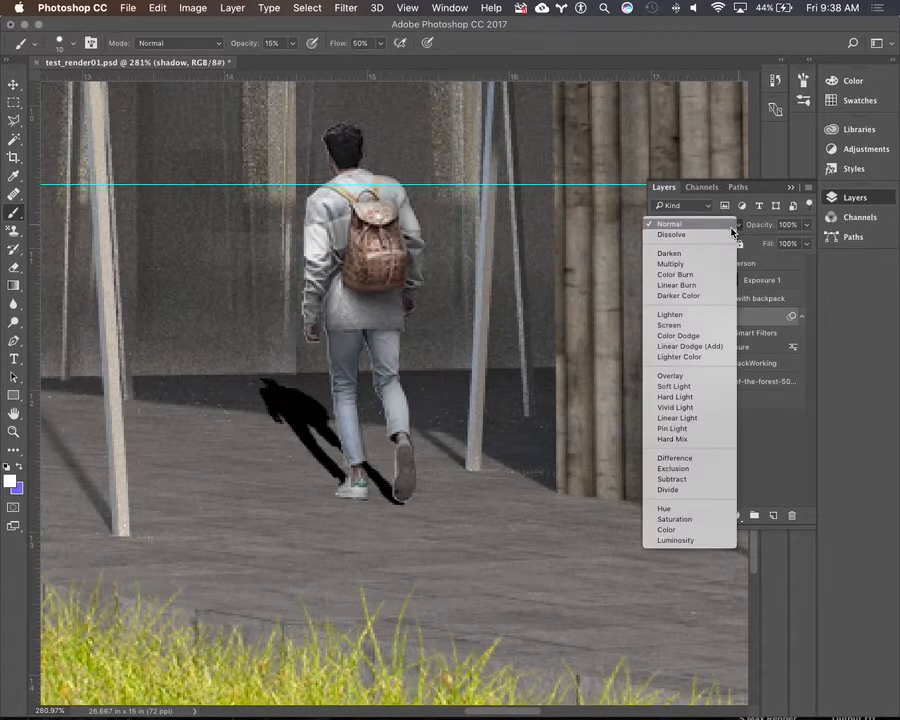
click(701, 257)
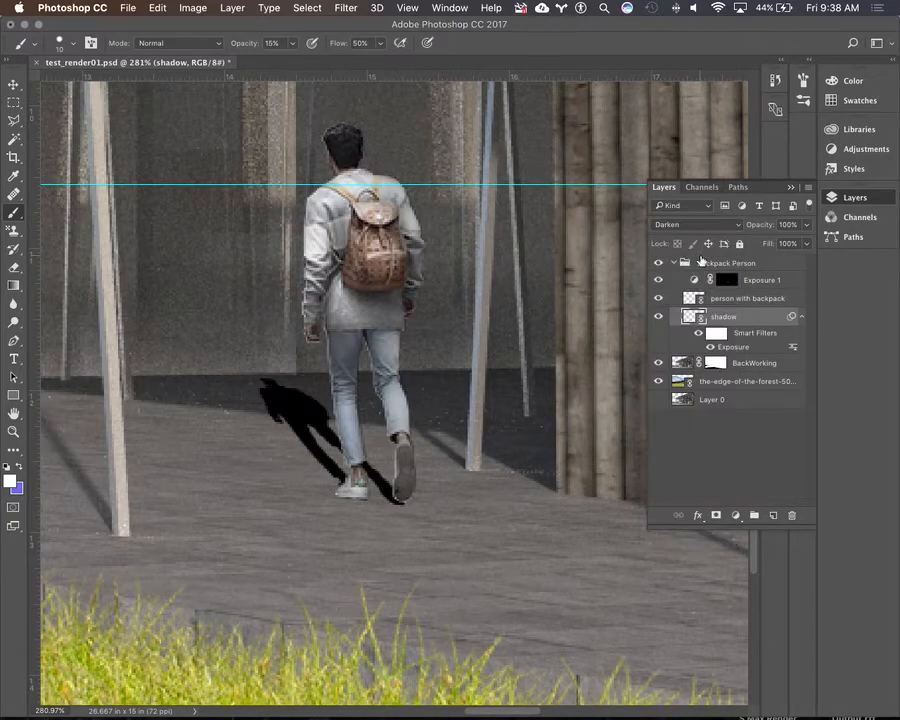
click(740, 230)
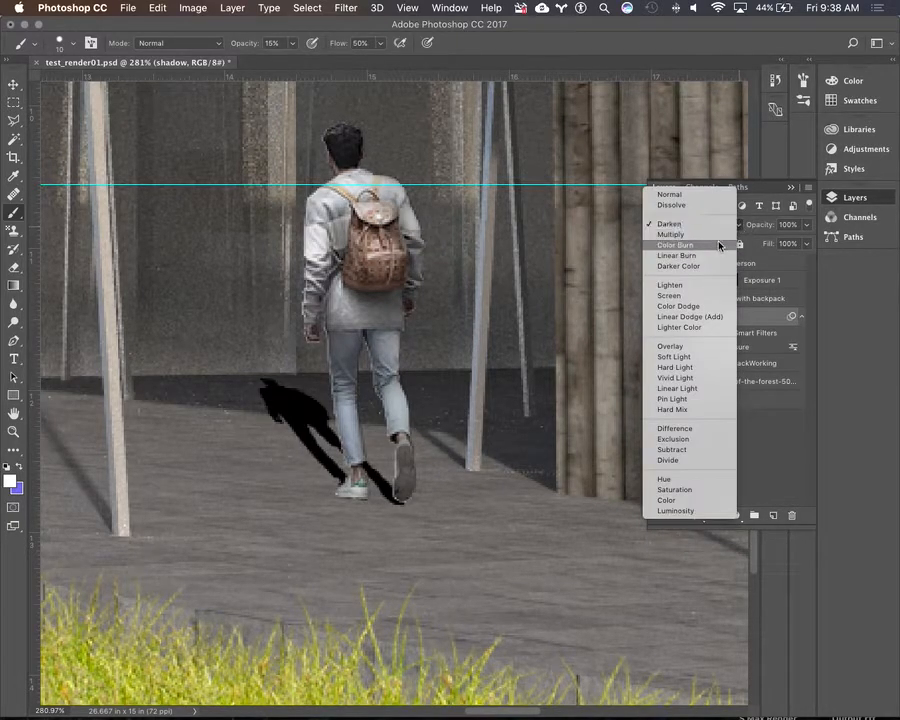
click(719, 238)
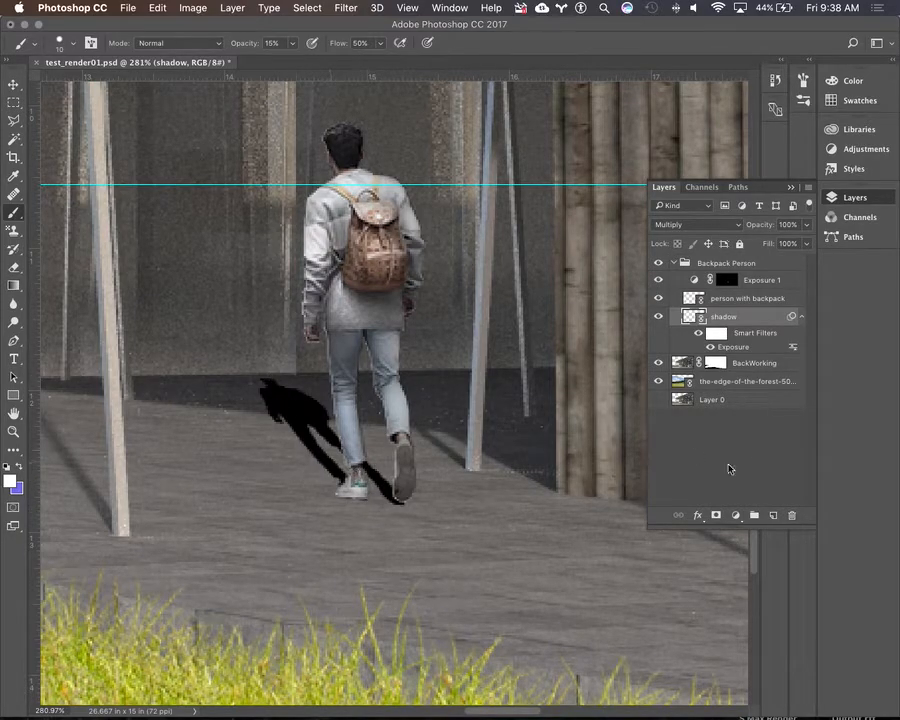
- Soften the shadow layer by setting its opacity to 67% and its fill to 68%
click(807, 245)
drag(808, 264, 766, 268)
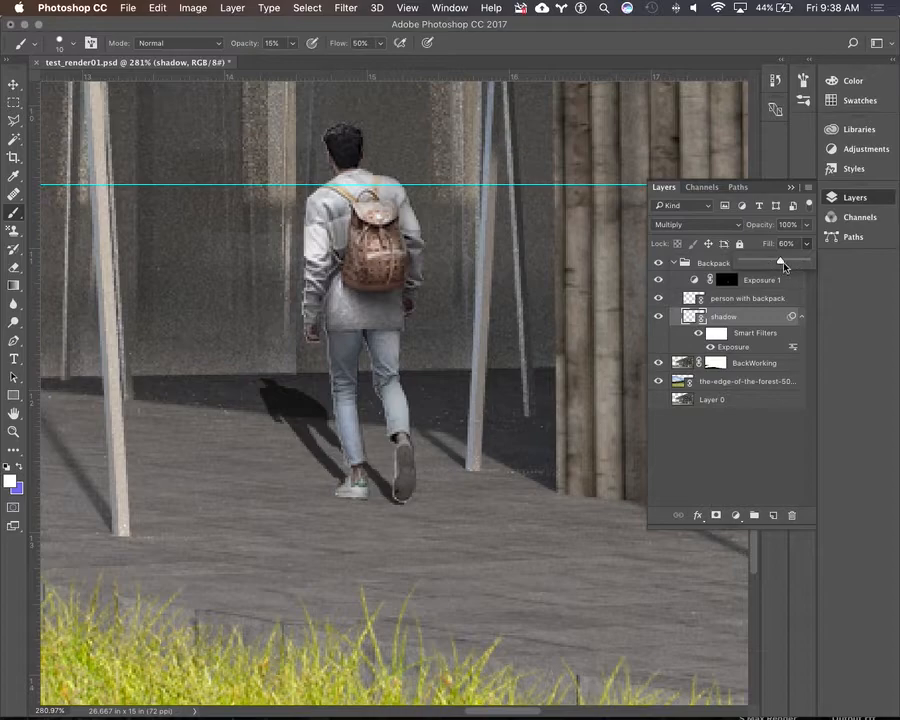
mouse_move(783, 266)
mouse_down()
mouse_move(755, 263)
mouse_move(773, 262)
mouse_move(759, 240)
mouse_move(791, 241)
mouse_move(768, 250)
mouse_move(787, 244)
mouse_up()
click(808, 225)
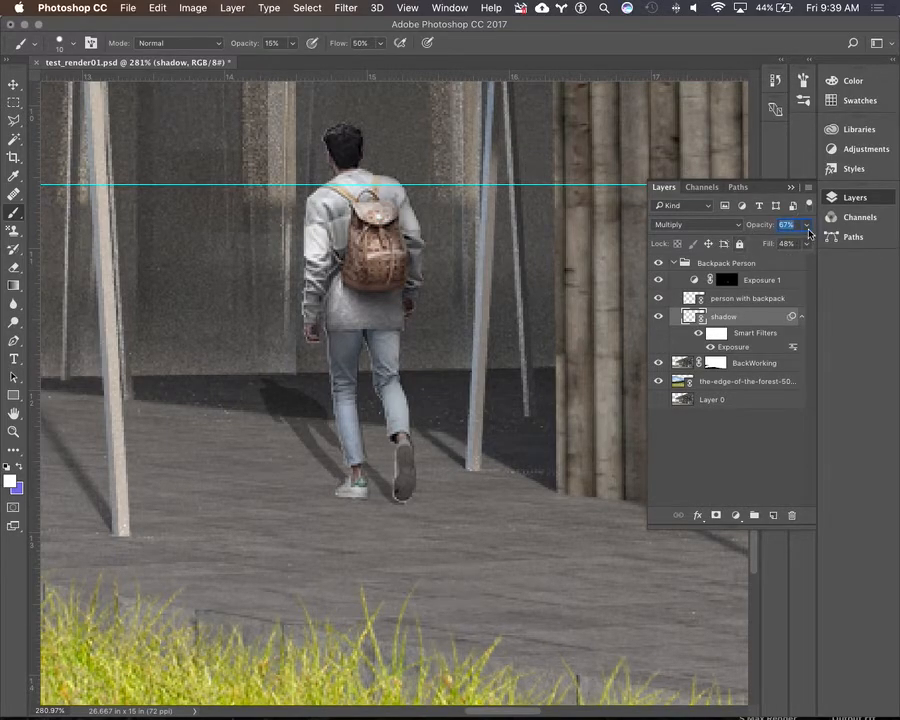
click(807, 244)
mouse_move(773, 264)
mouse_down()
mouse_move(795, 265)
mouse_move(787, 263)
mouse_up()
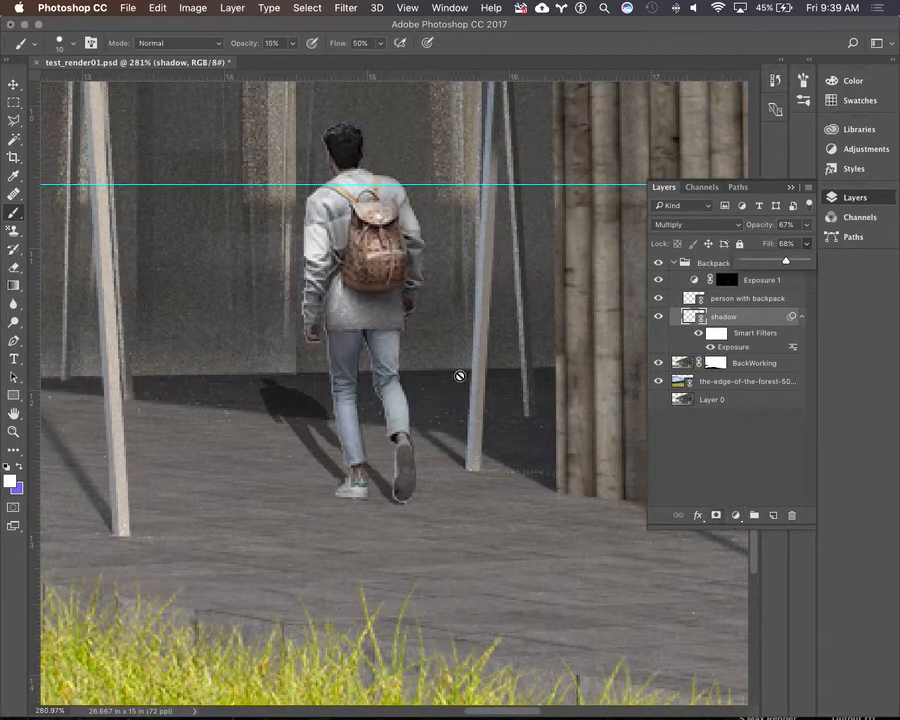
click(755, 318)
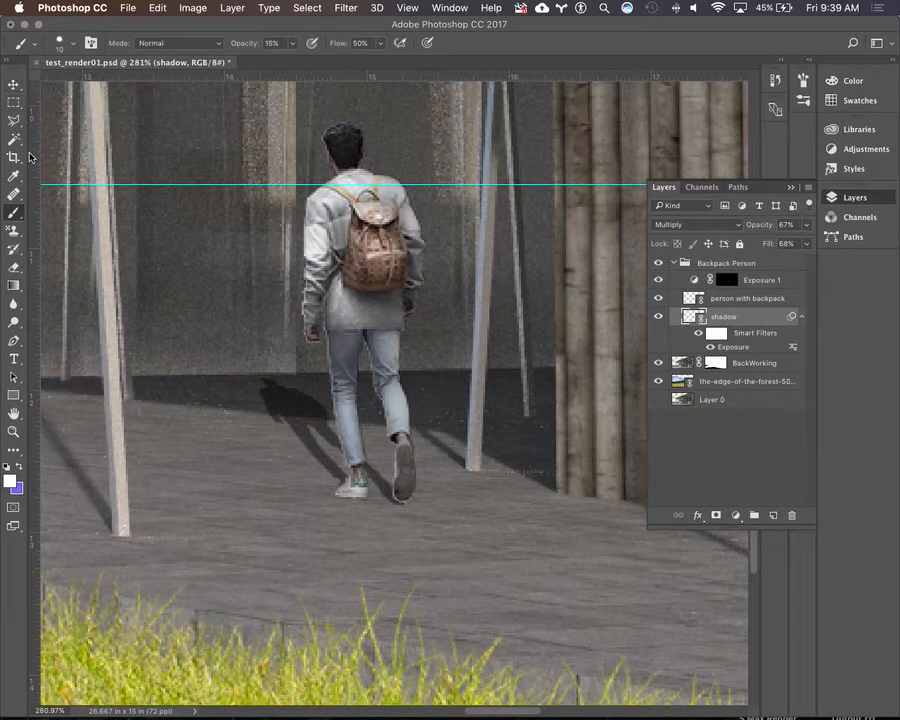
- Outline the shadow's upper body where it overlaps the building's dark shadow and hide that part with an inverted layer mask
click(13, 120)
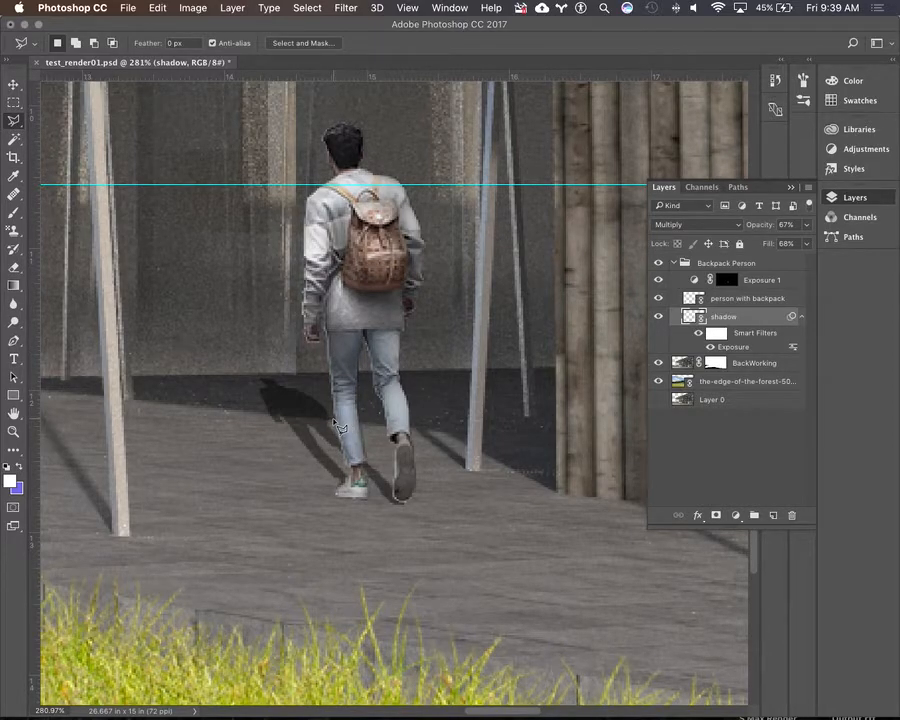
scroll(337, 424, up, 5)
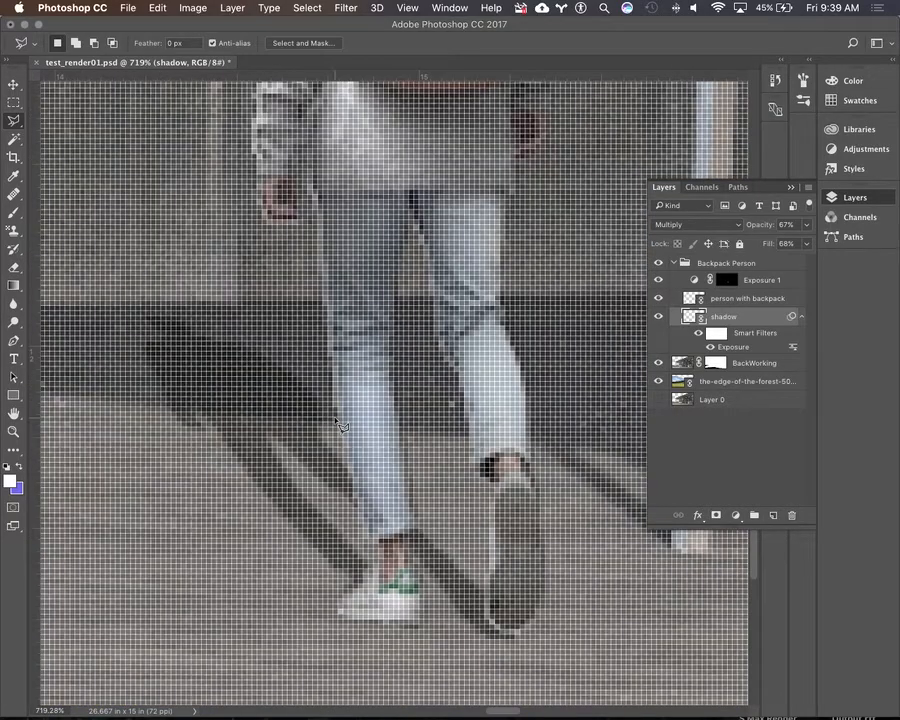
scroll(340, 426, down, 2)
click(336, 420)
click(198, 408)
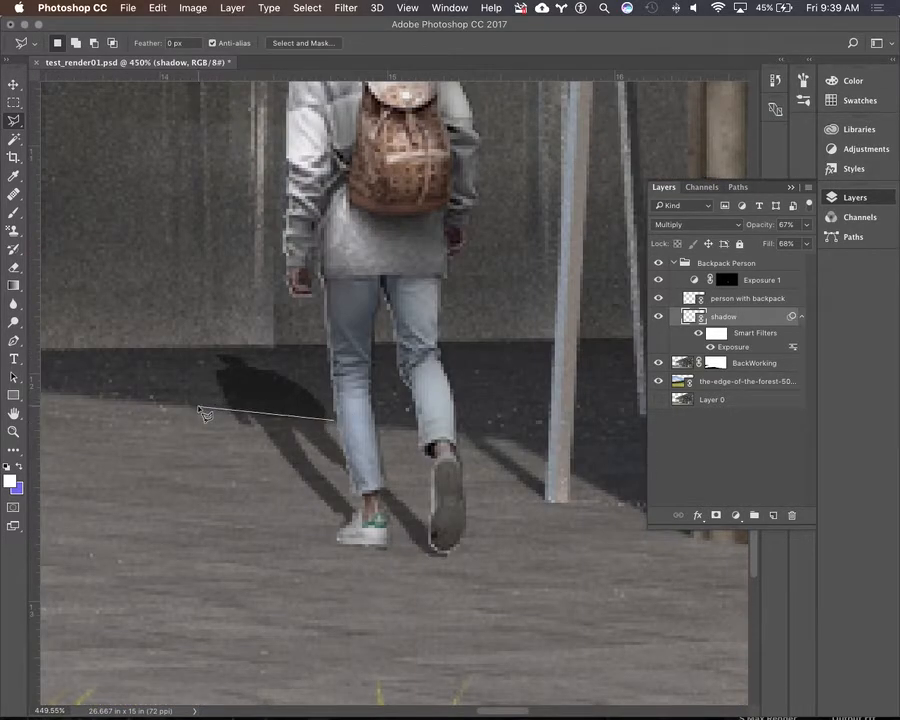
click(189, 347)
click(240, 329)
click(345, 406)
click(336, 419)
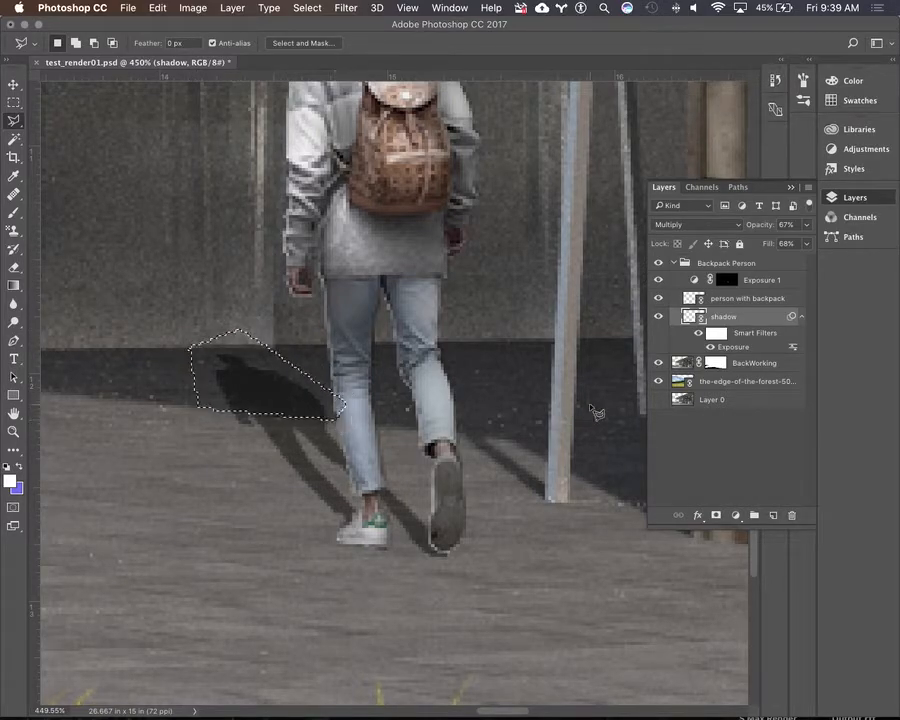
click(718, 517)
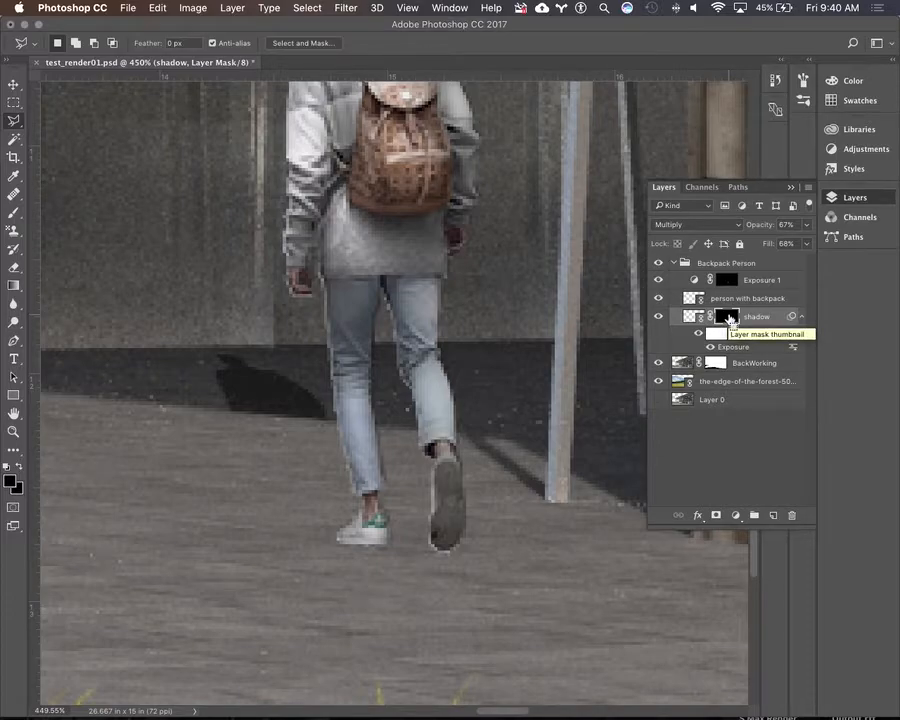
key(super+i)
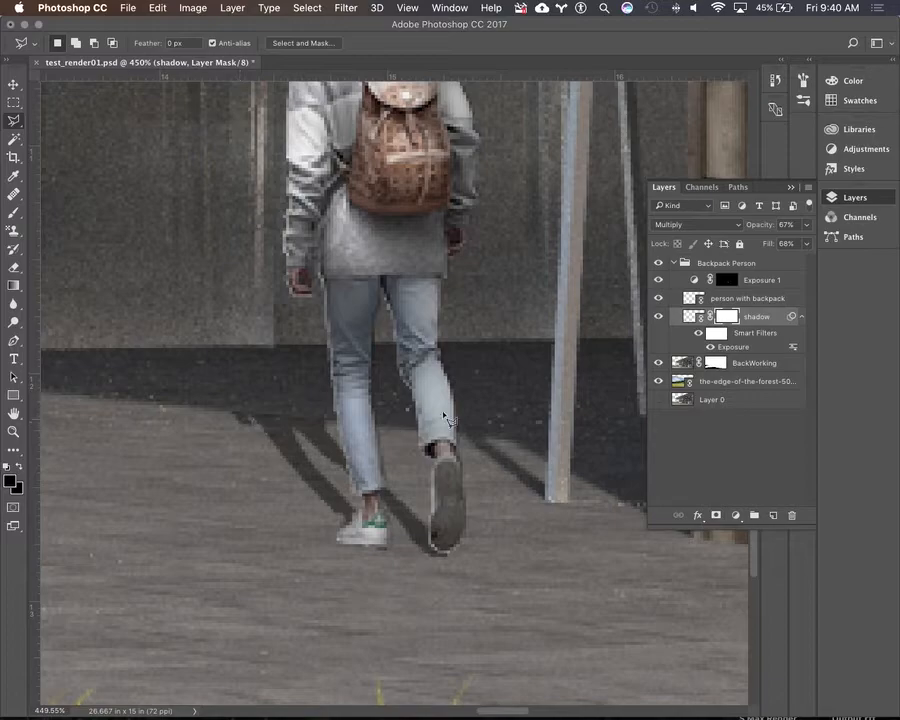
- Set the masked shadow layer's fill to about 49% and its opacity to 76%
click(803, 245)
drag(786, 265, 773, 265)
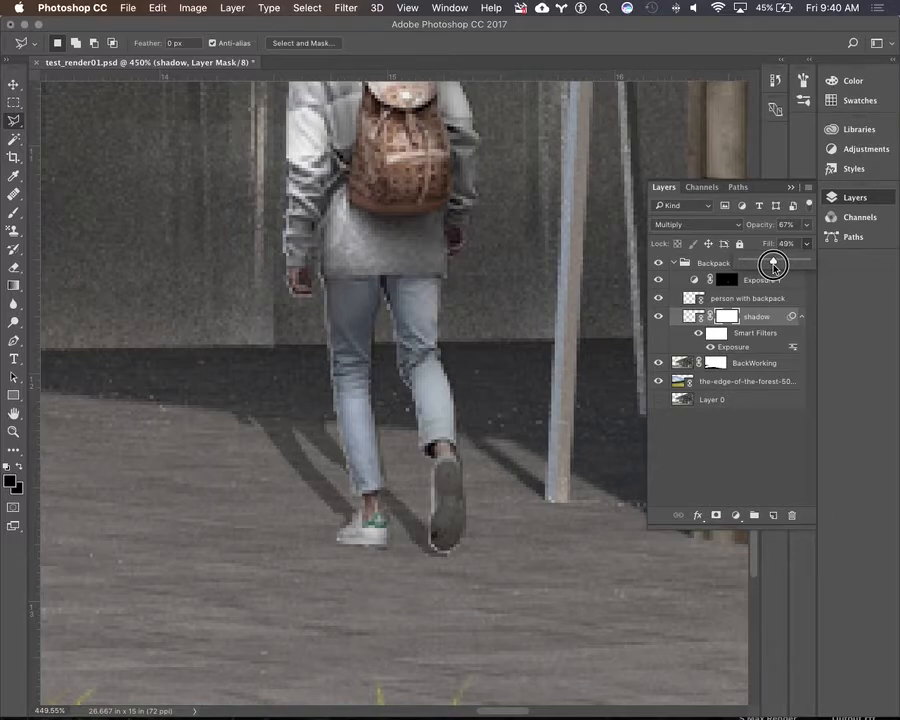
drag(773, 265, 791, 243)
click(802, 225)
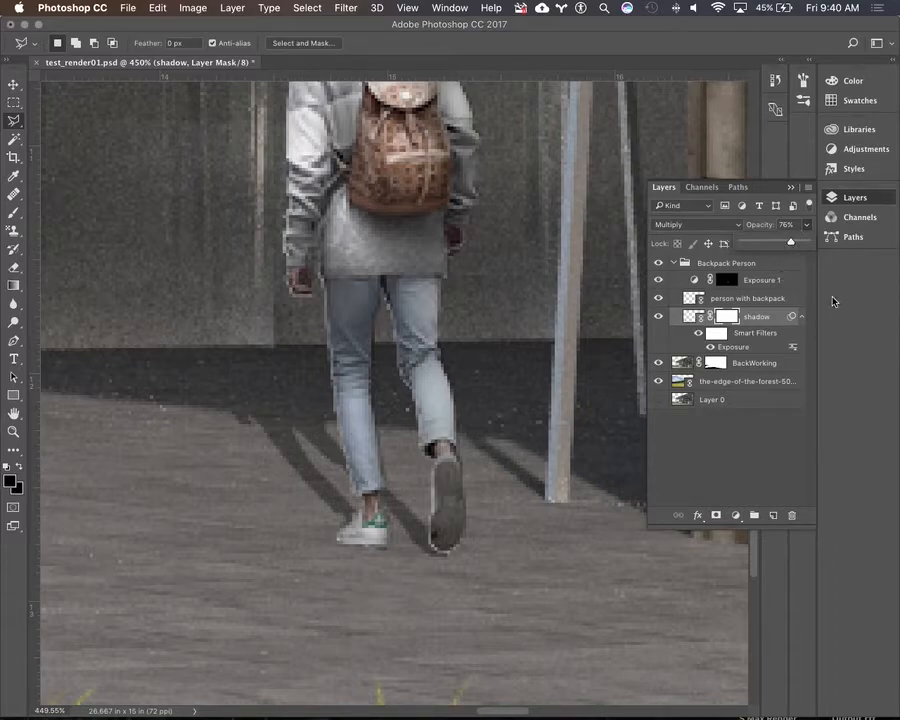
- Examine how the backpack person and the cast shadow blend with the column shadows, both close up and in the whole rendering
scroll(355, 465, up, 2)
scroll(355, 458, down, 4)
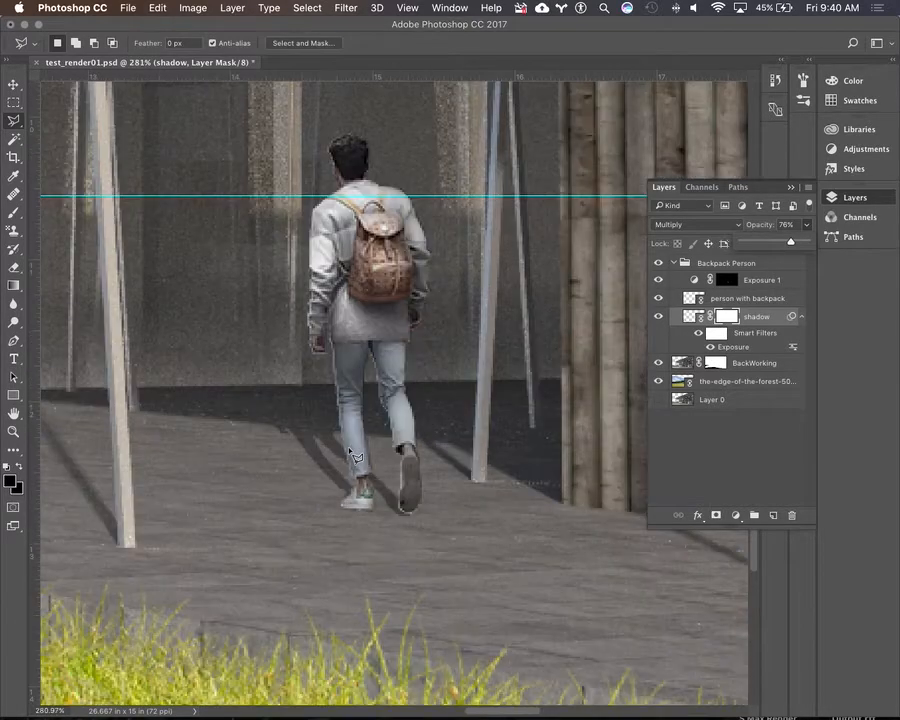
scroll(355, 458, down, 2)
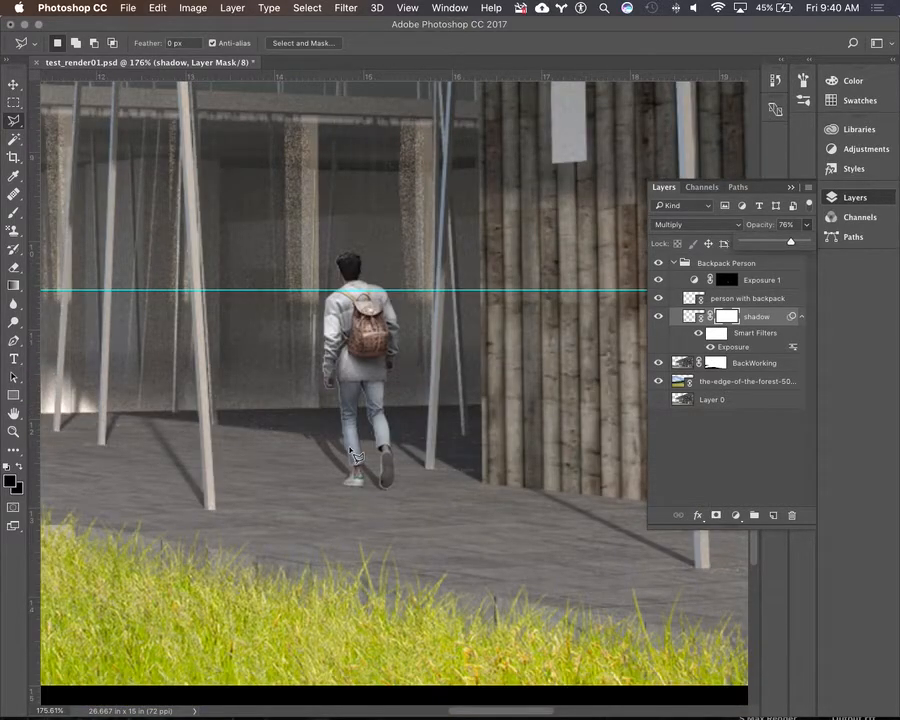
scroll(356, 458, down, 2)
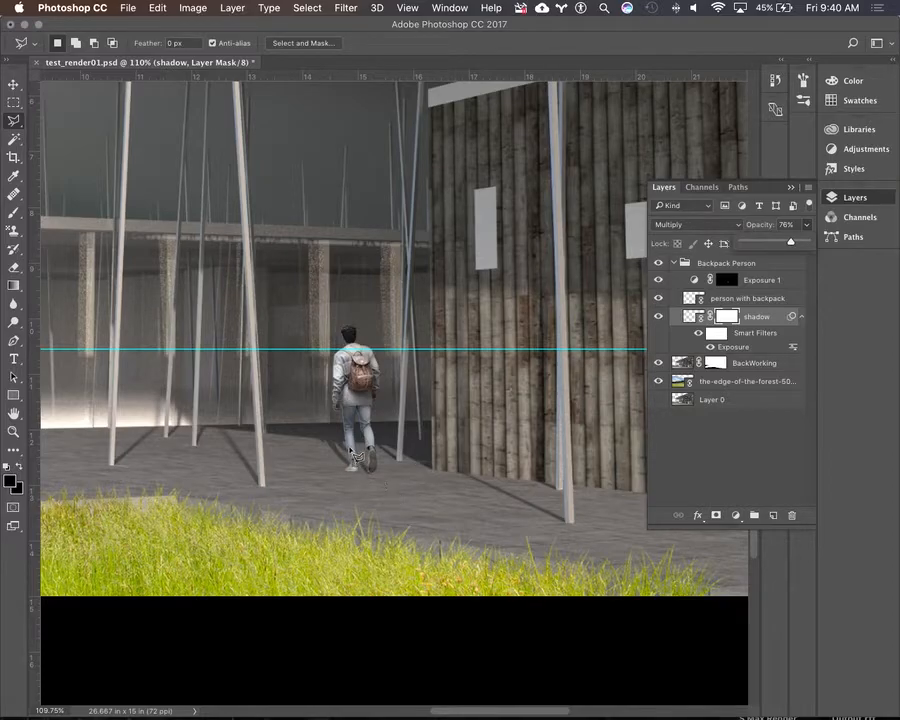
scroll(347, 452, up, 3)
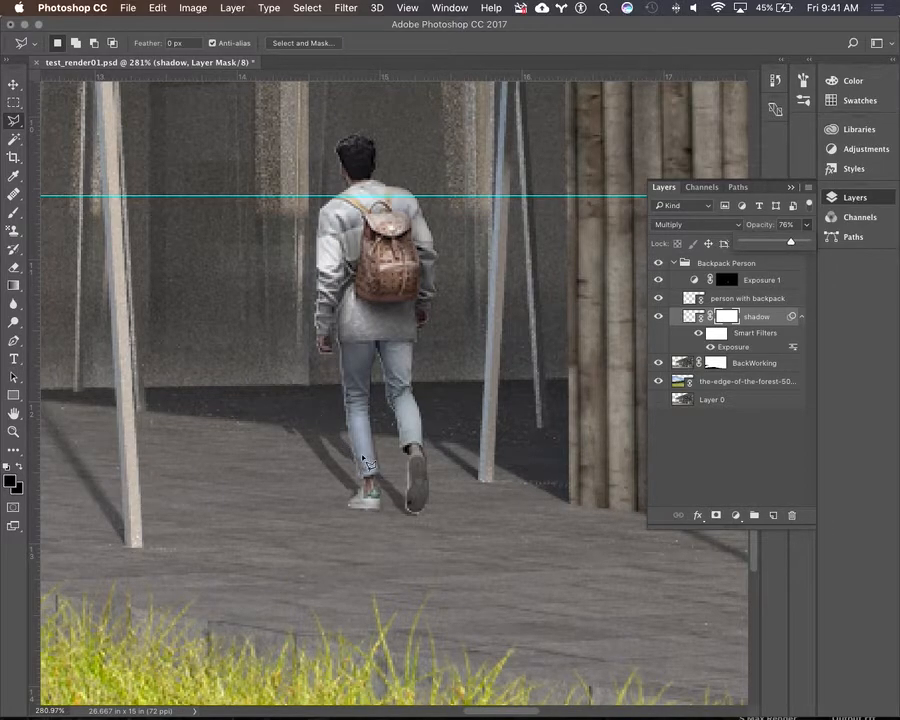
scroll(378, 496, down, 5)
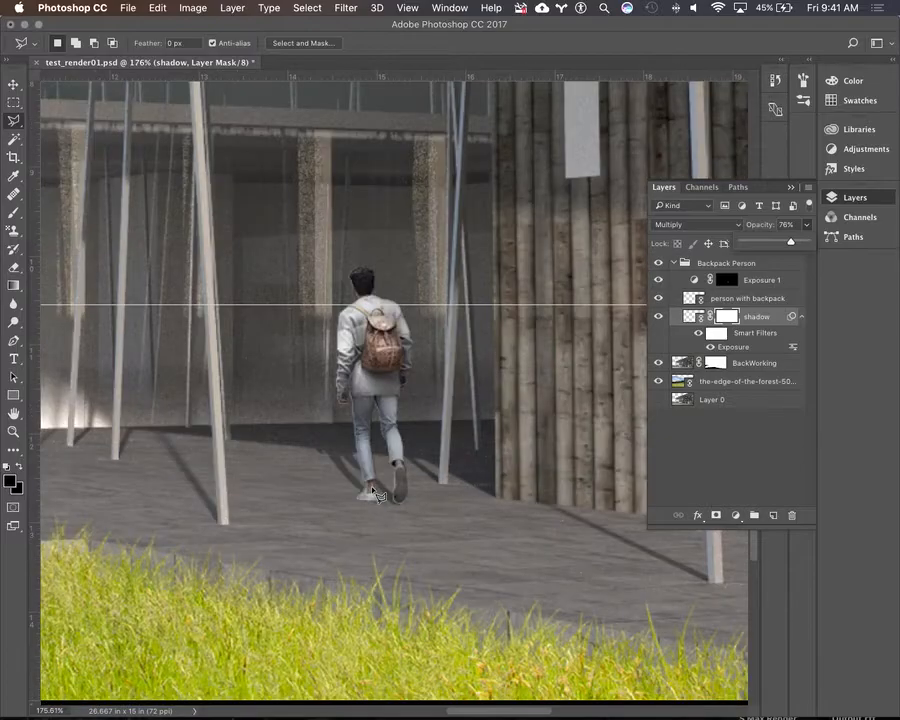
scroll(377, 496, down, 2)
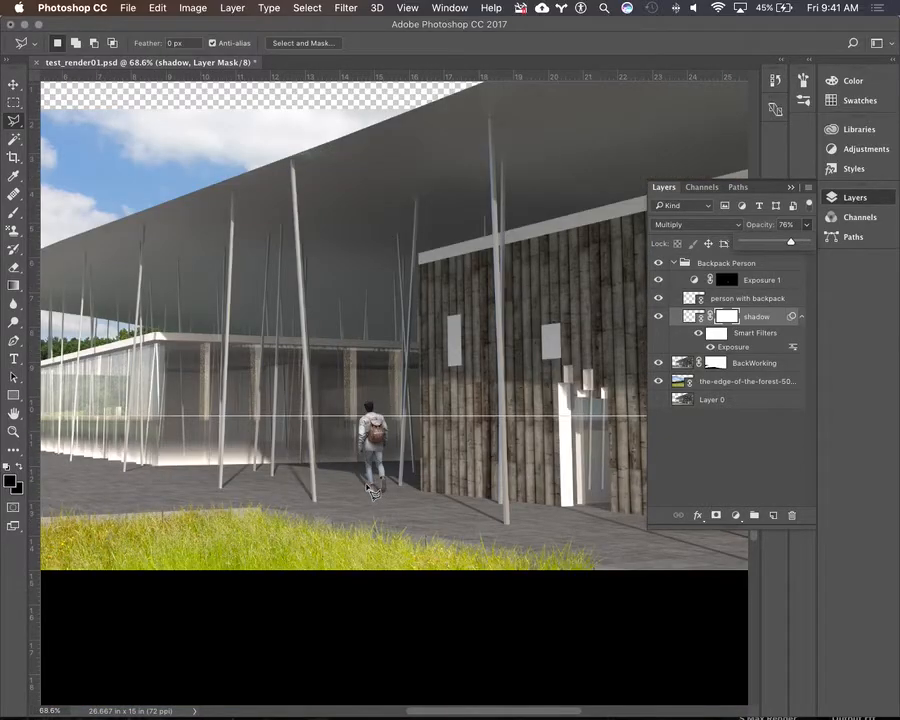
scroll(373, 491, down, 2)
scroll(367, 488, up, 2)
scroll(370, 488, down, 8)
scroll(395, 488, up, 3)
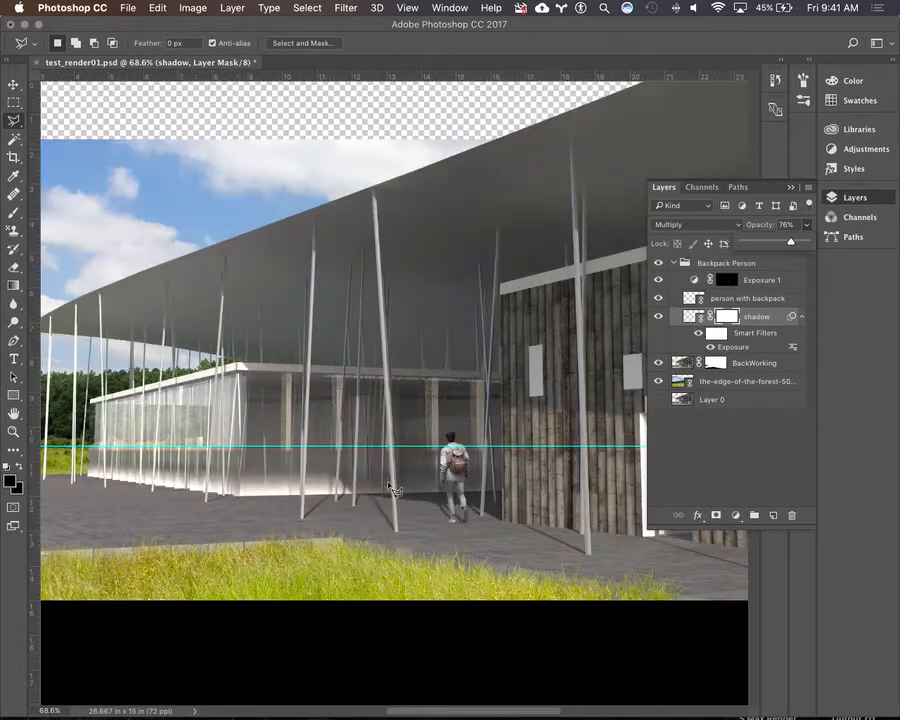
scroll(395, 488, up, 2)
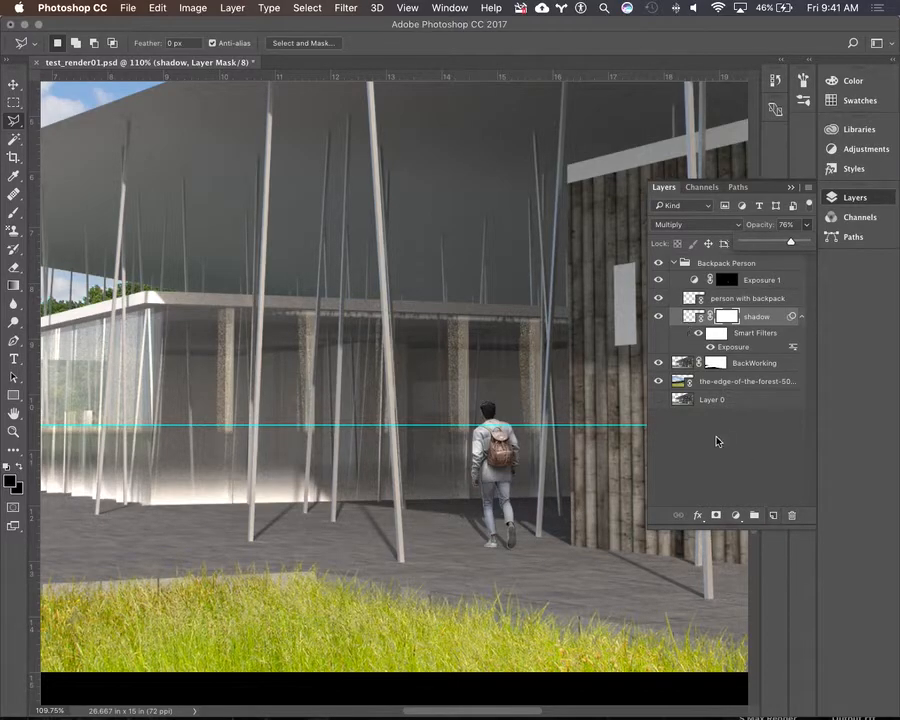
key(super+0)
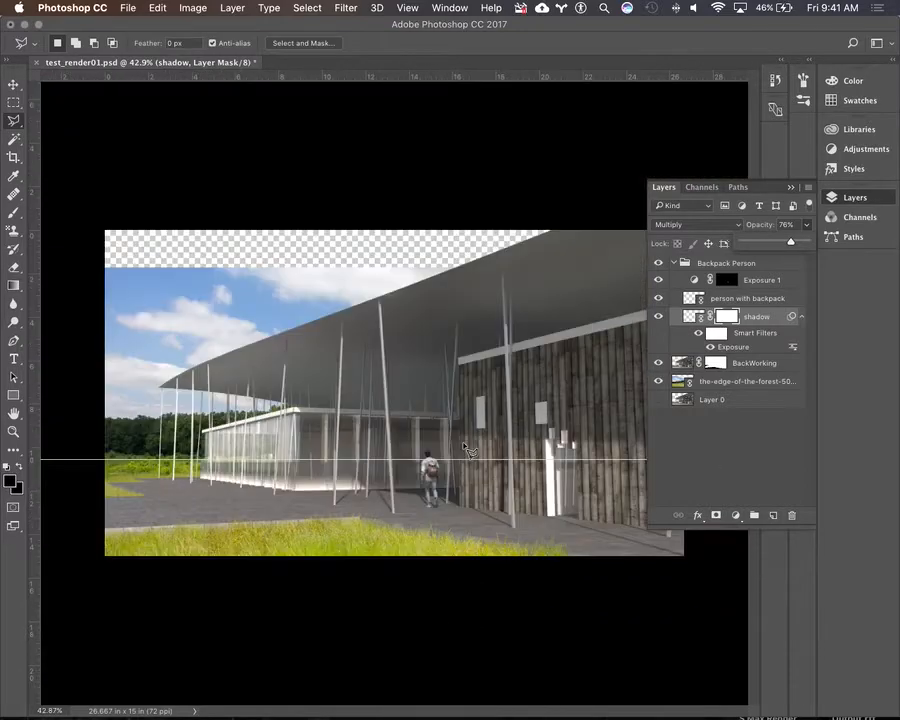
scroll(440, 462, up, 2)
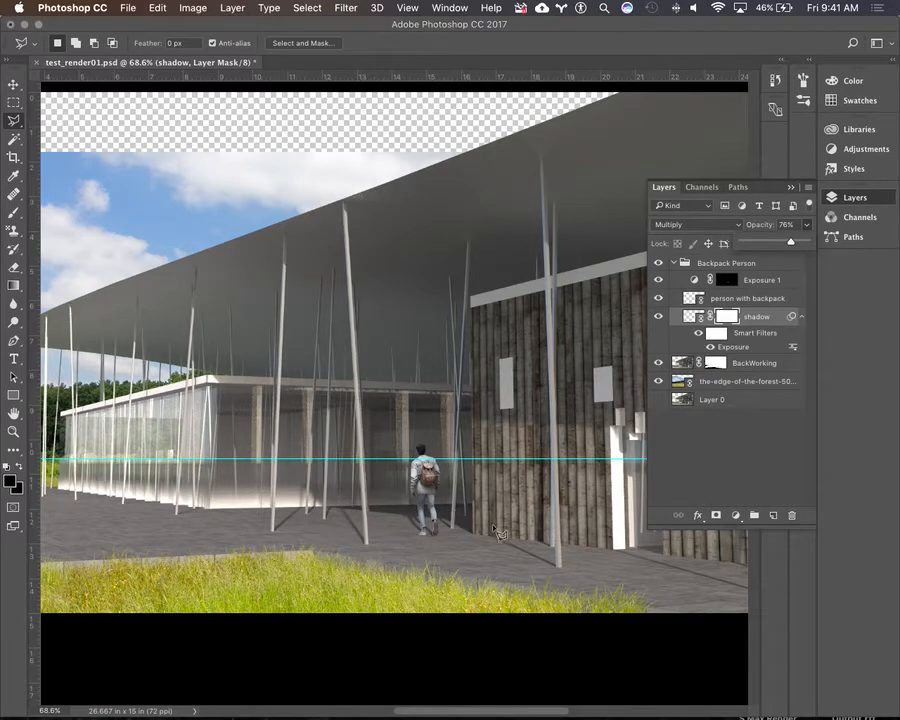
scroll(465, 515, down, 2)
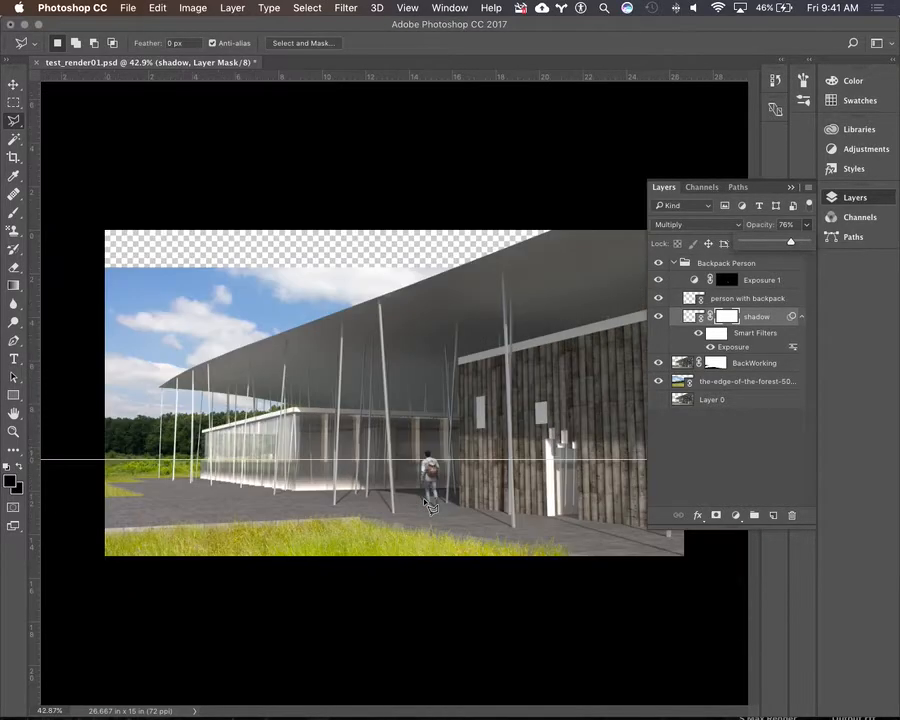
scroll(458, 508, up, 2)
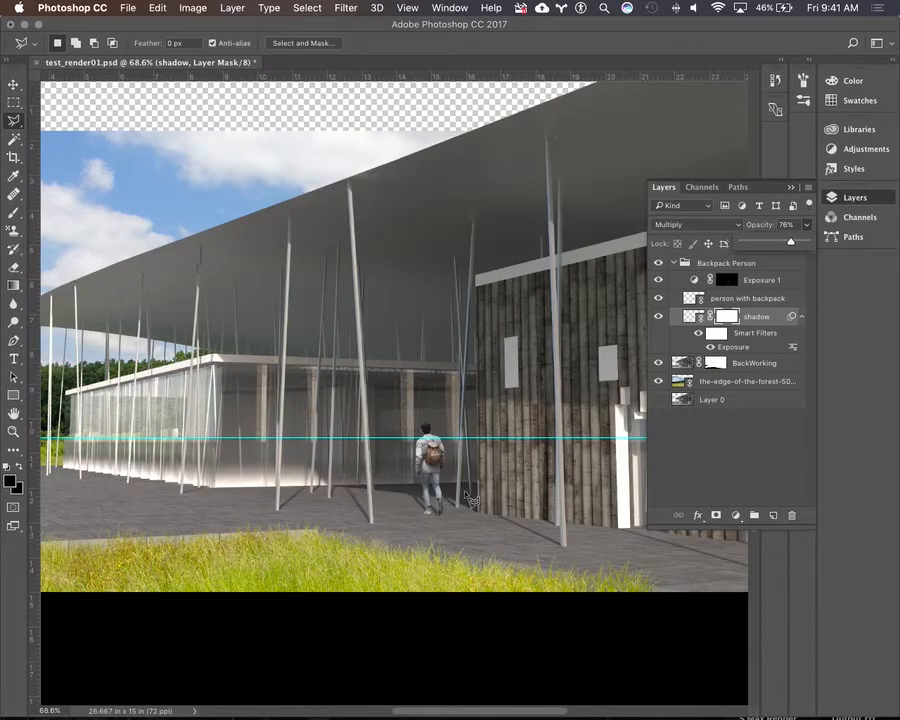
- Review the person in the rendering and check which filters are available for the Backpack Person group
scroll(462, 500, down, 2)
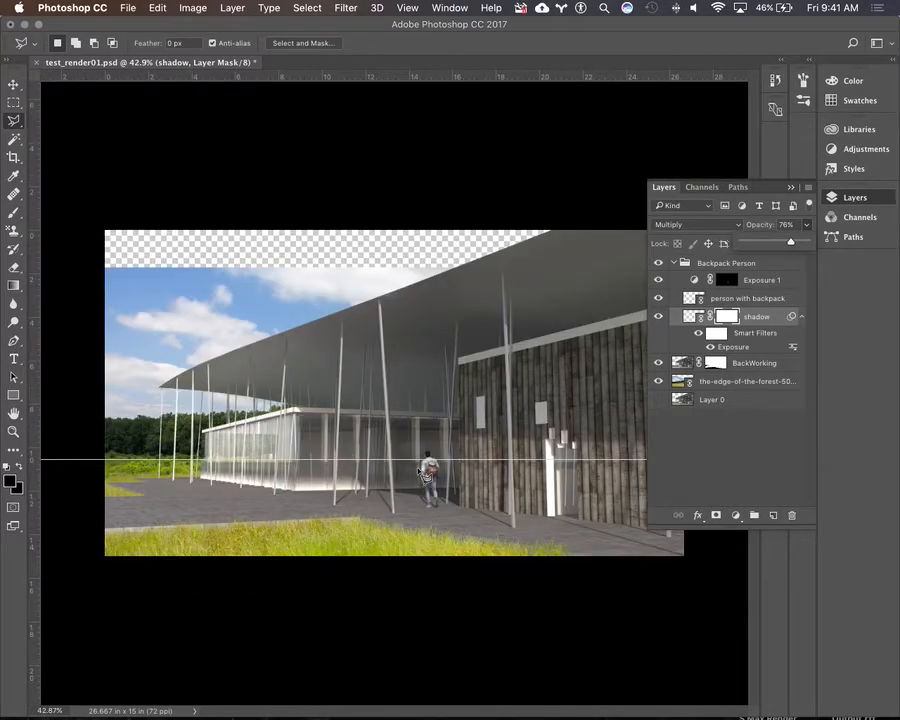
scroll(420, 470, up, 6)
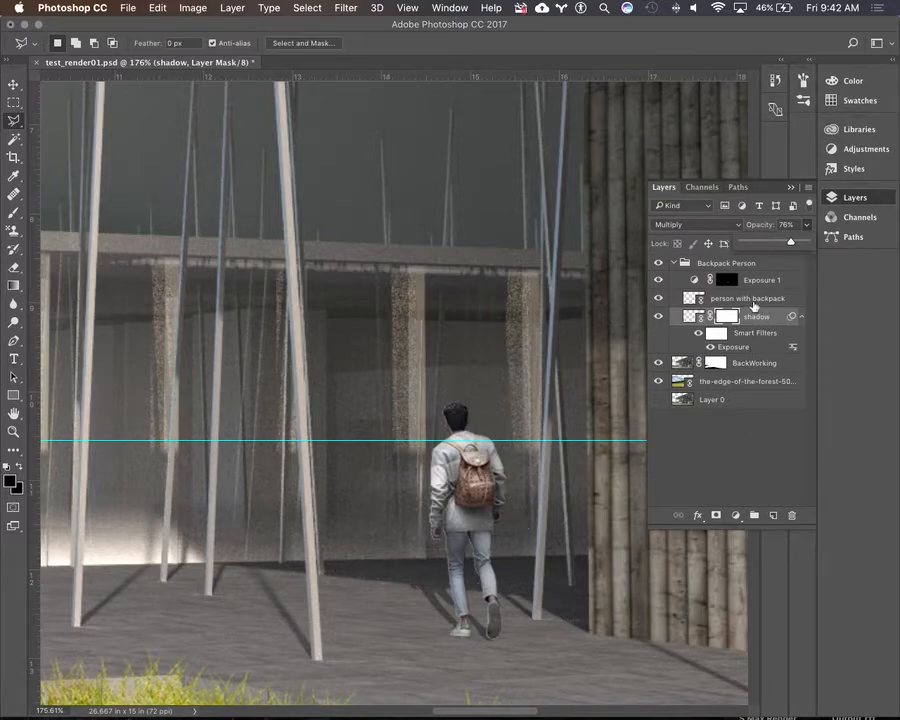
key(alt+bracketright)
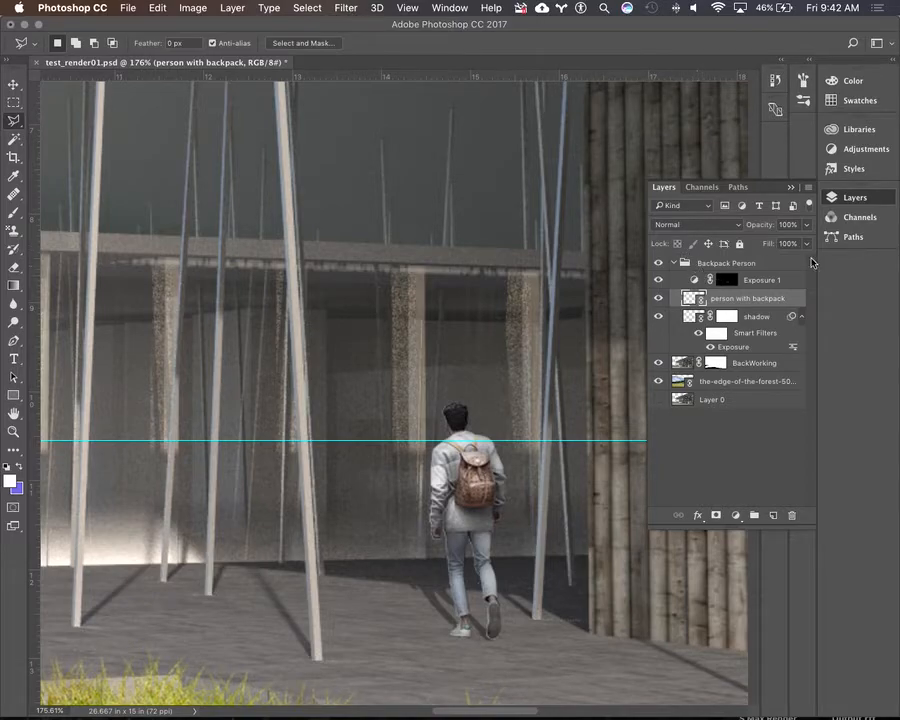
click(726, 264)
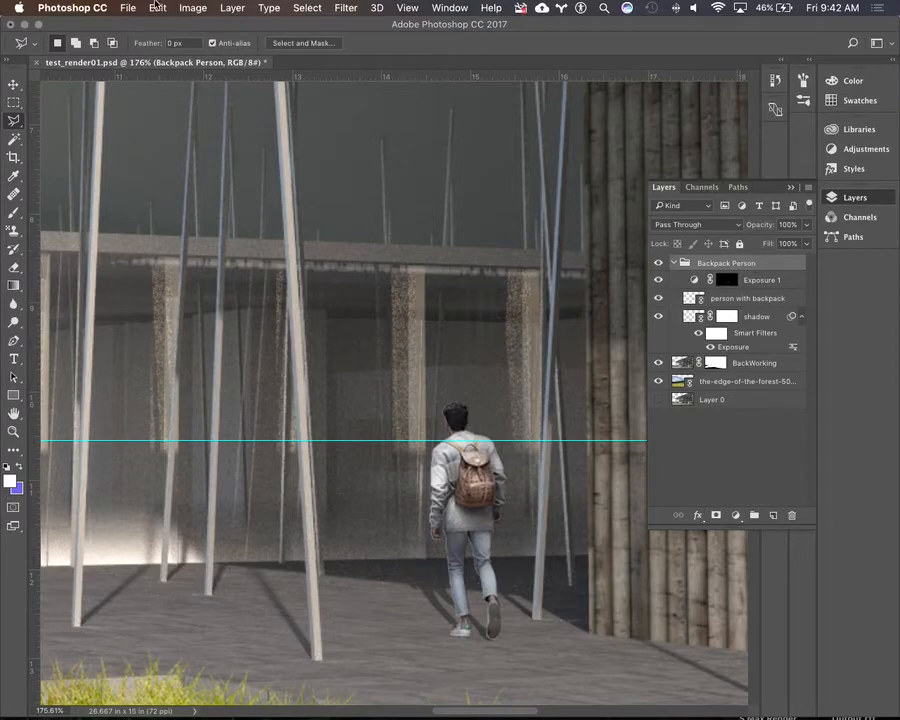
click(345, 9)
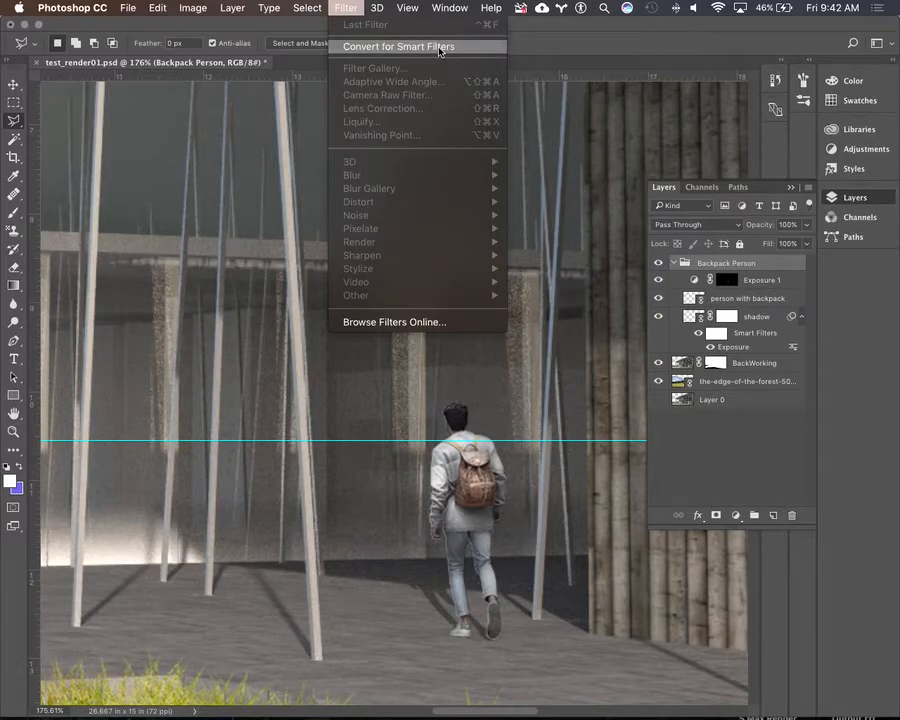
- Preview the Filter Gallery's Halftone Pattern on the person with backpack layer and close it without applying
click(761, 288)
click(758, 299)
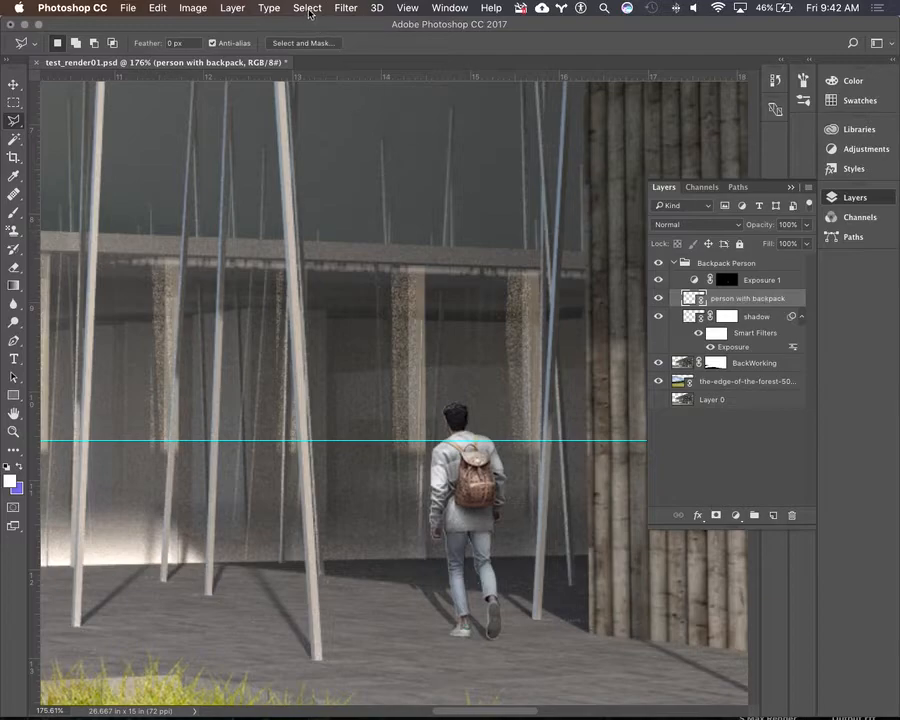
click(345, 8)
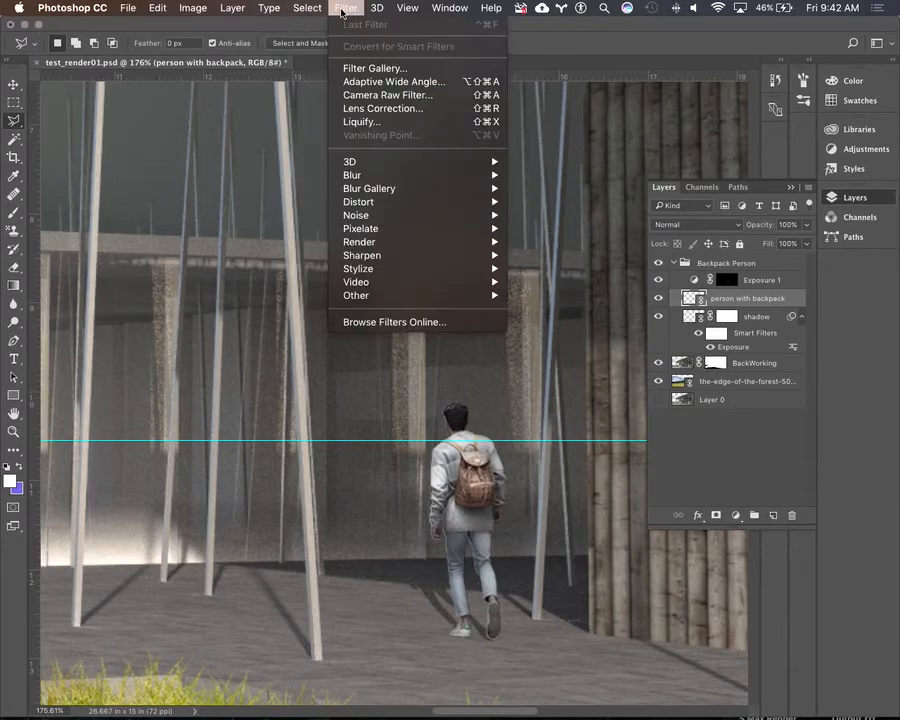
click(394, 70)
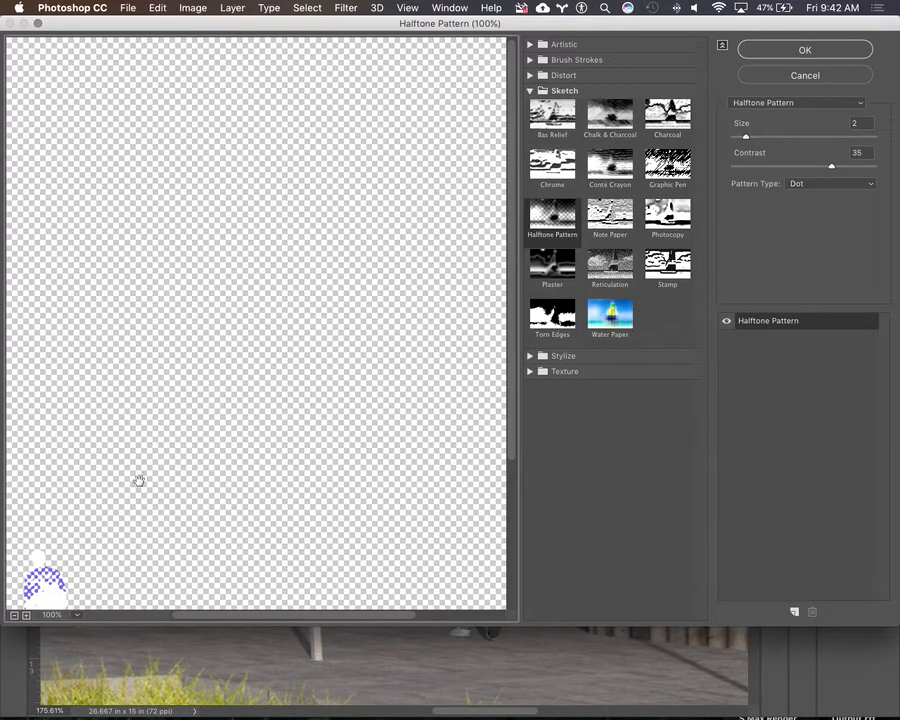
click(827, 79)
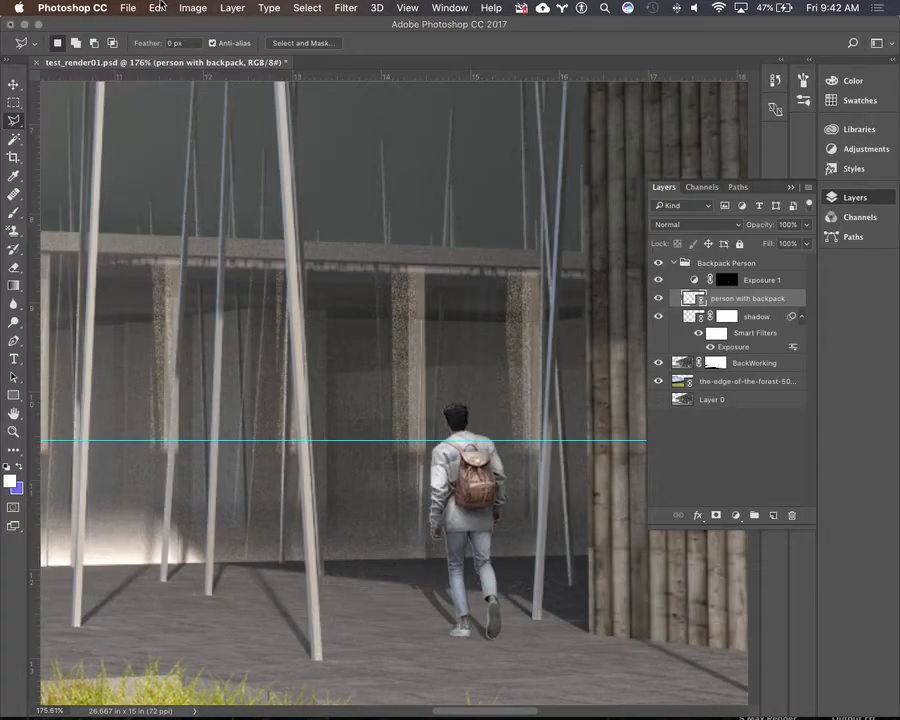
- Try a Motion Blur at a -39° angle on the person with backpack layer, inspect the preview, and cancel it
click(355, 10)
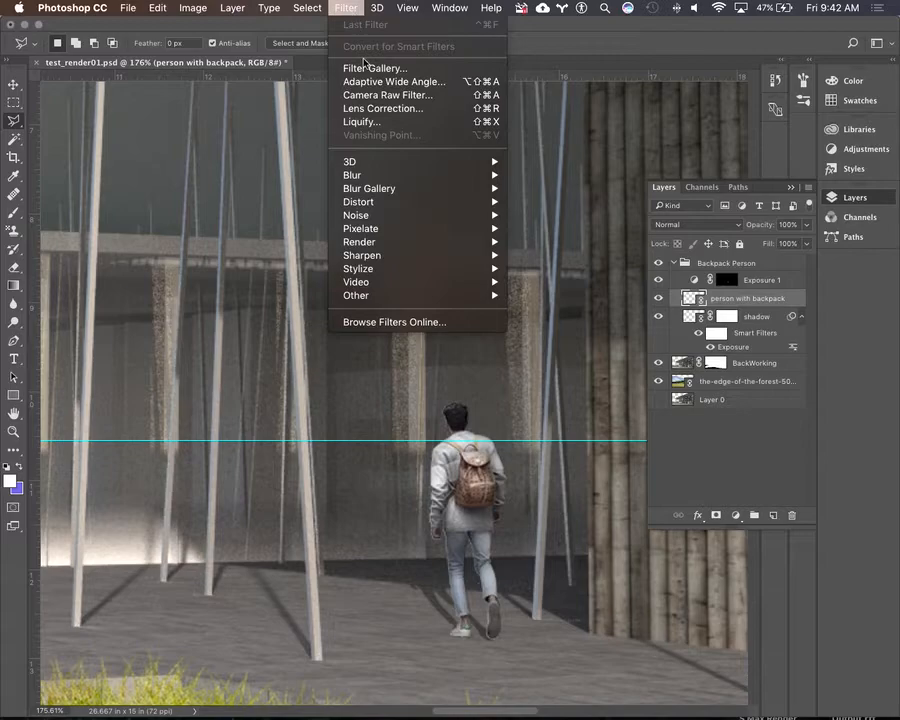
mouse_move(434, 186)
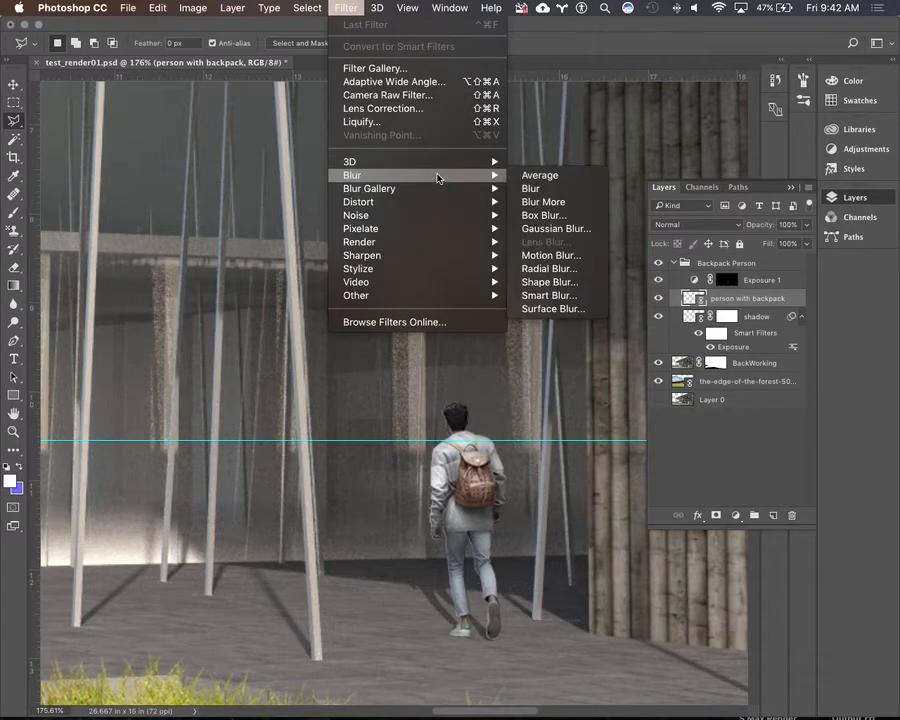
click(550, 257)
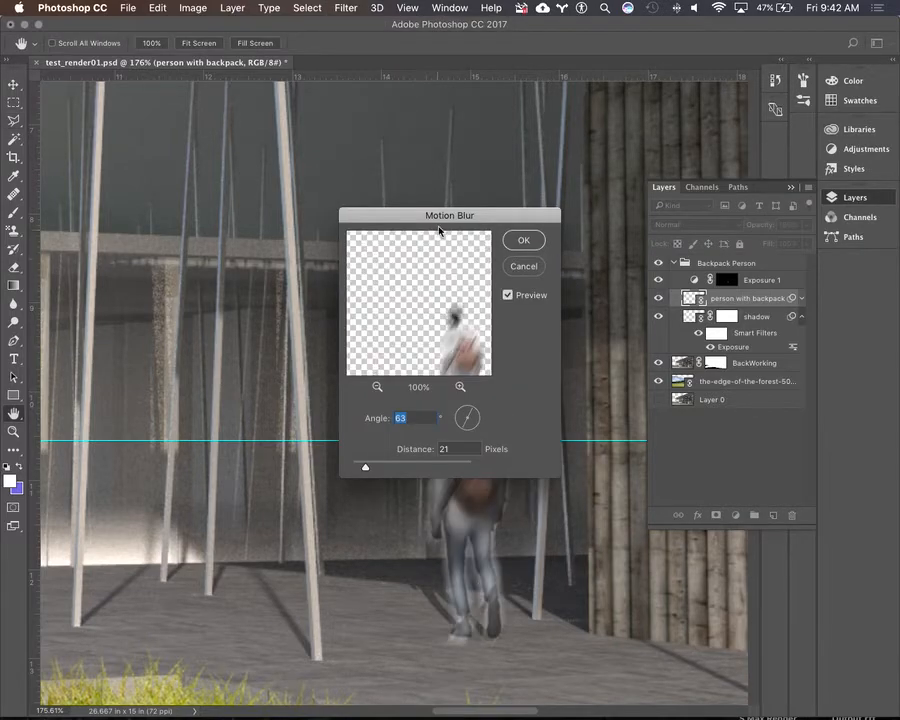
drag(455, 213, 261, 195)
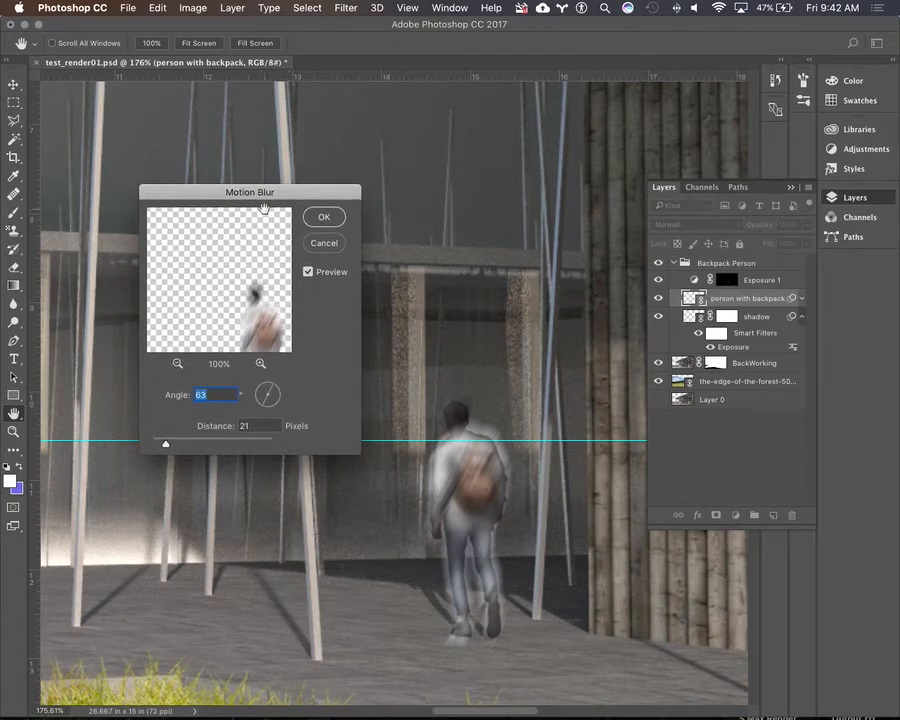
click(265, 393)
drag(265, 393, 261, 393)
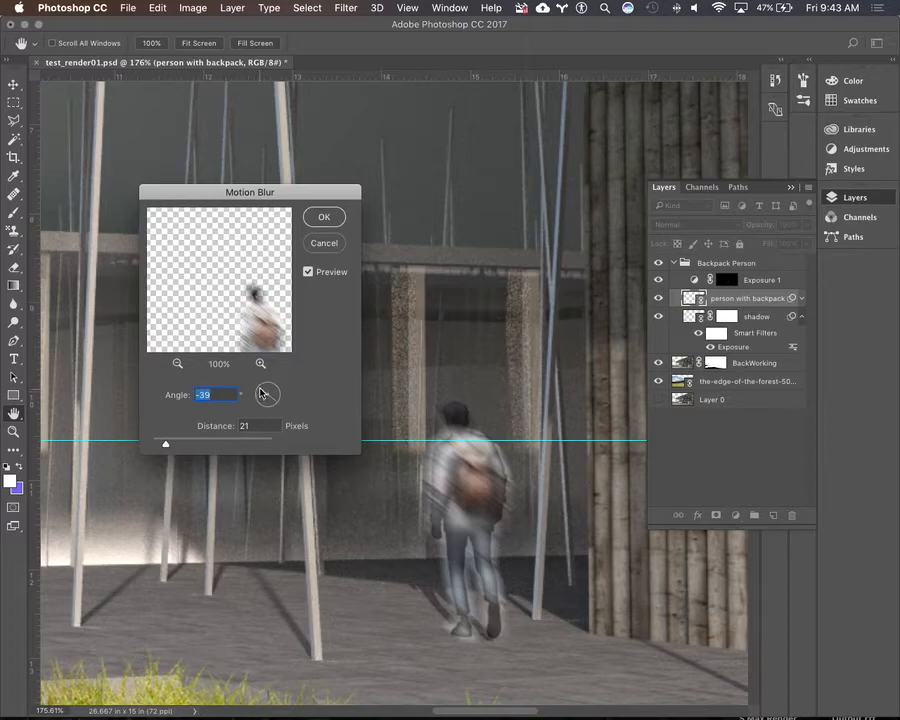
click(256, 312)
drag(256, 312, 234, 287)
click(240, 288)
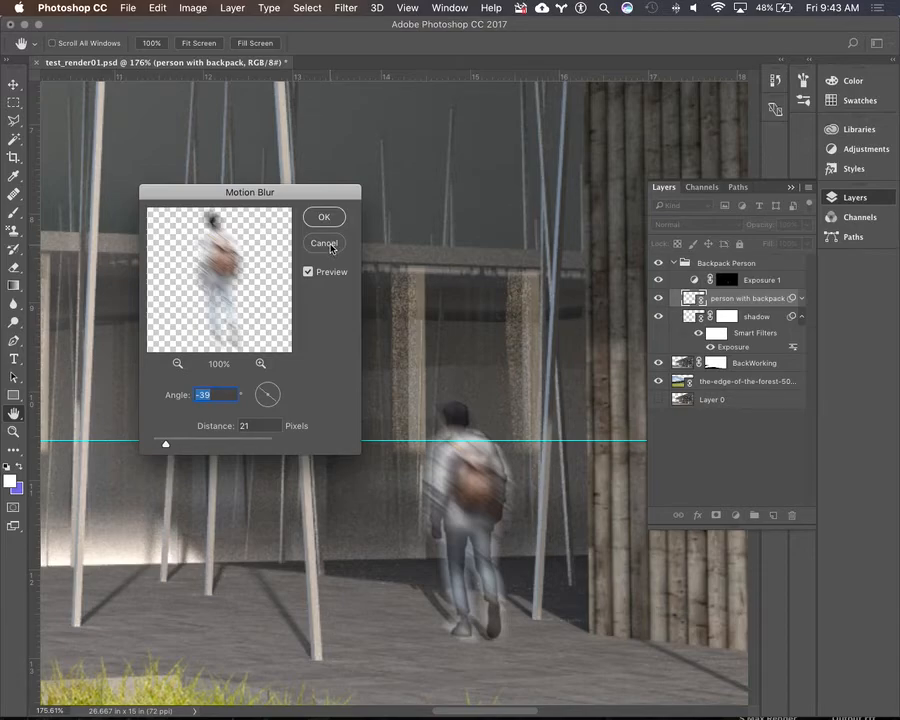
click(331, 248)
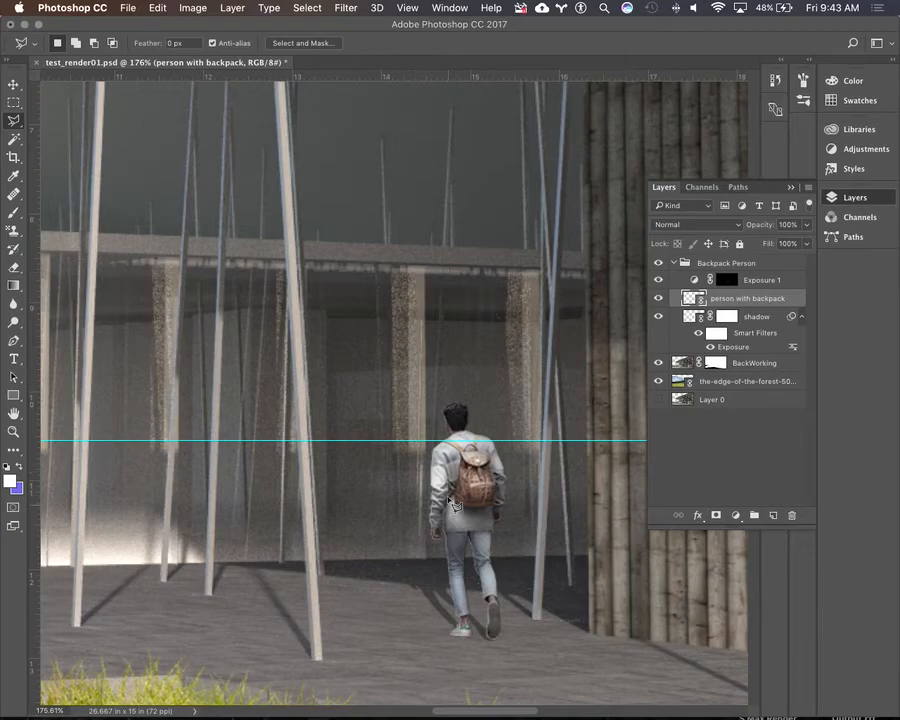
- Examine how the unblurred backpack person fits into the whole rendering
scroll(453, 508, down, 3)
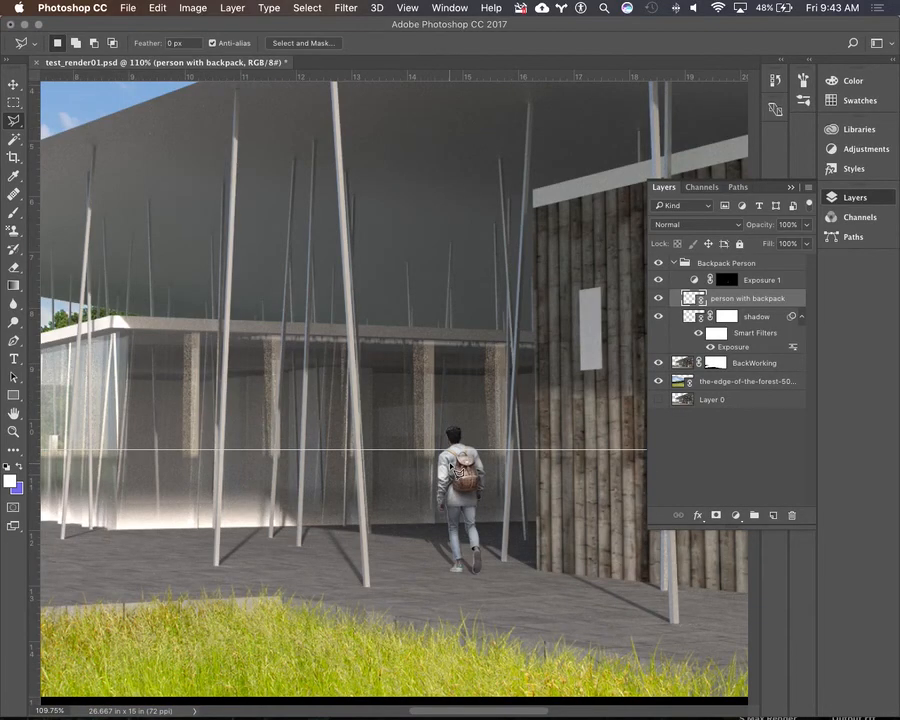
scroll(451, 468, down, 3)
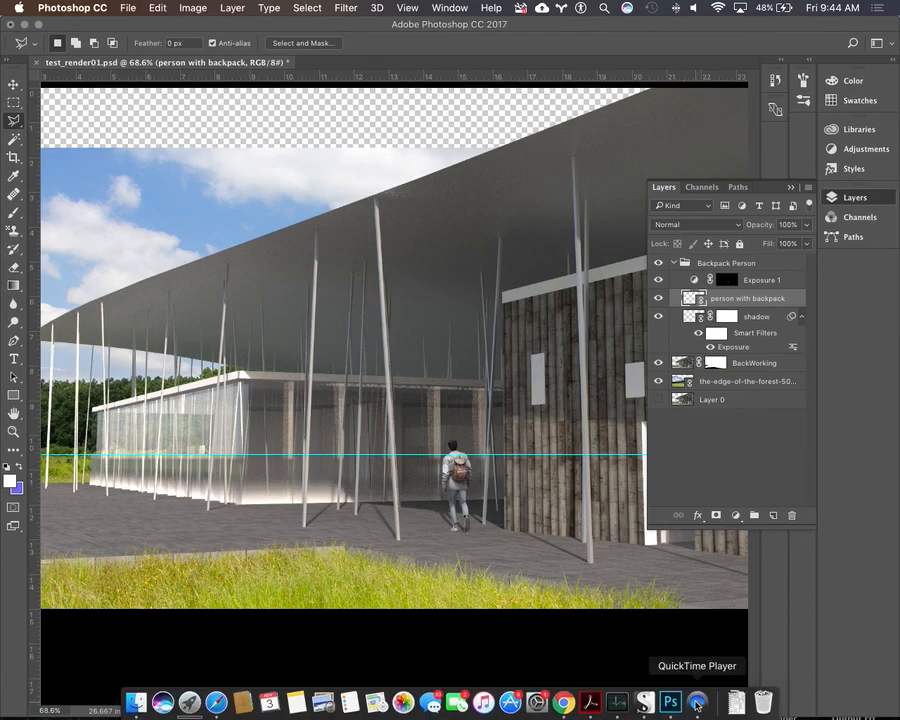
click(697, 703)
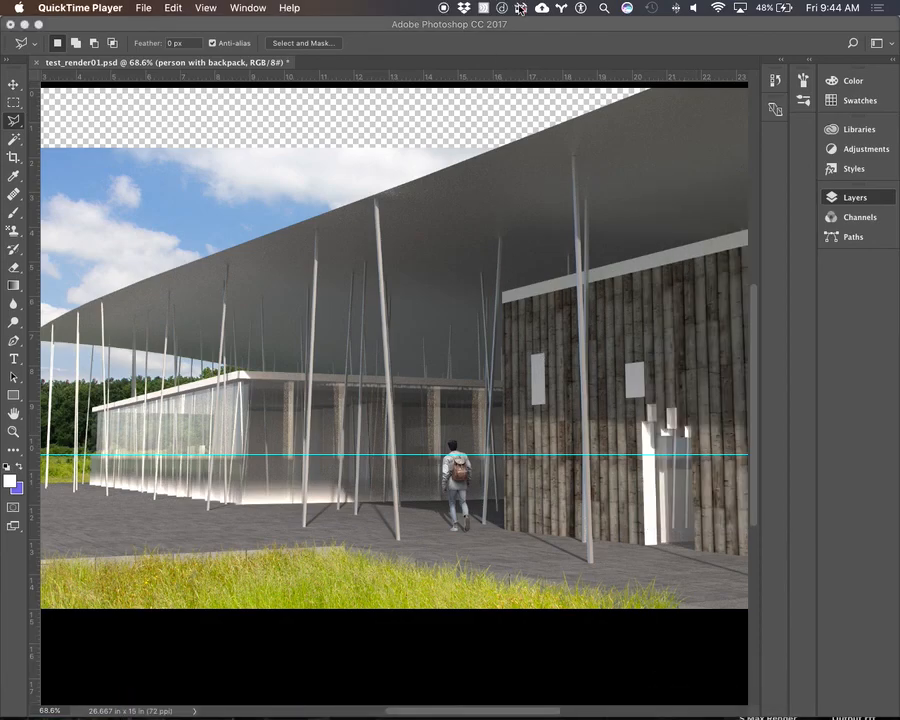